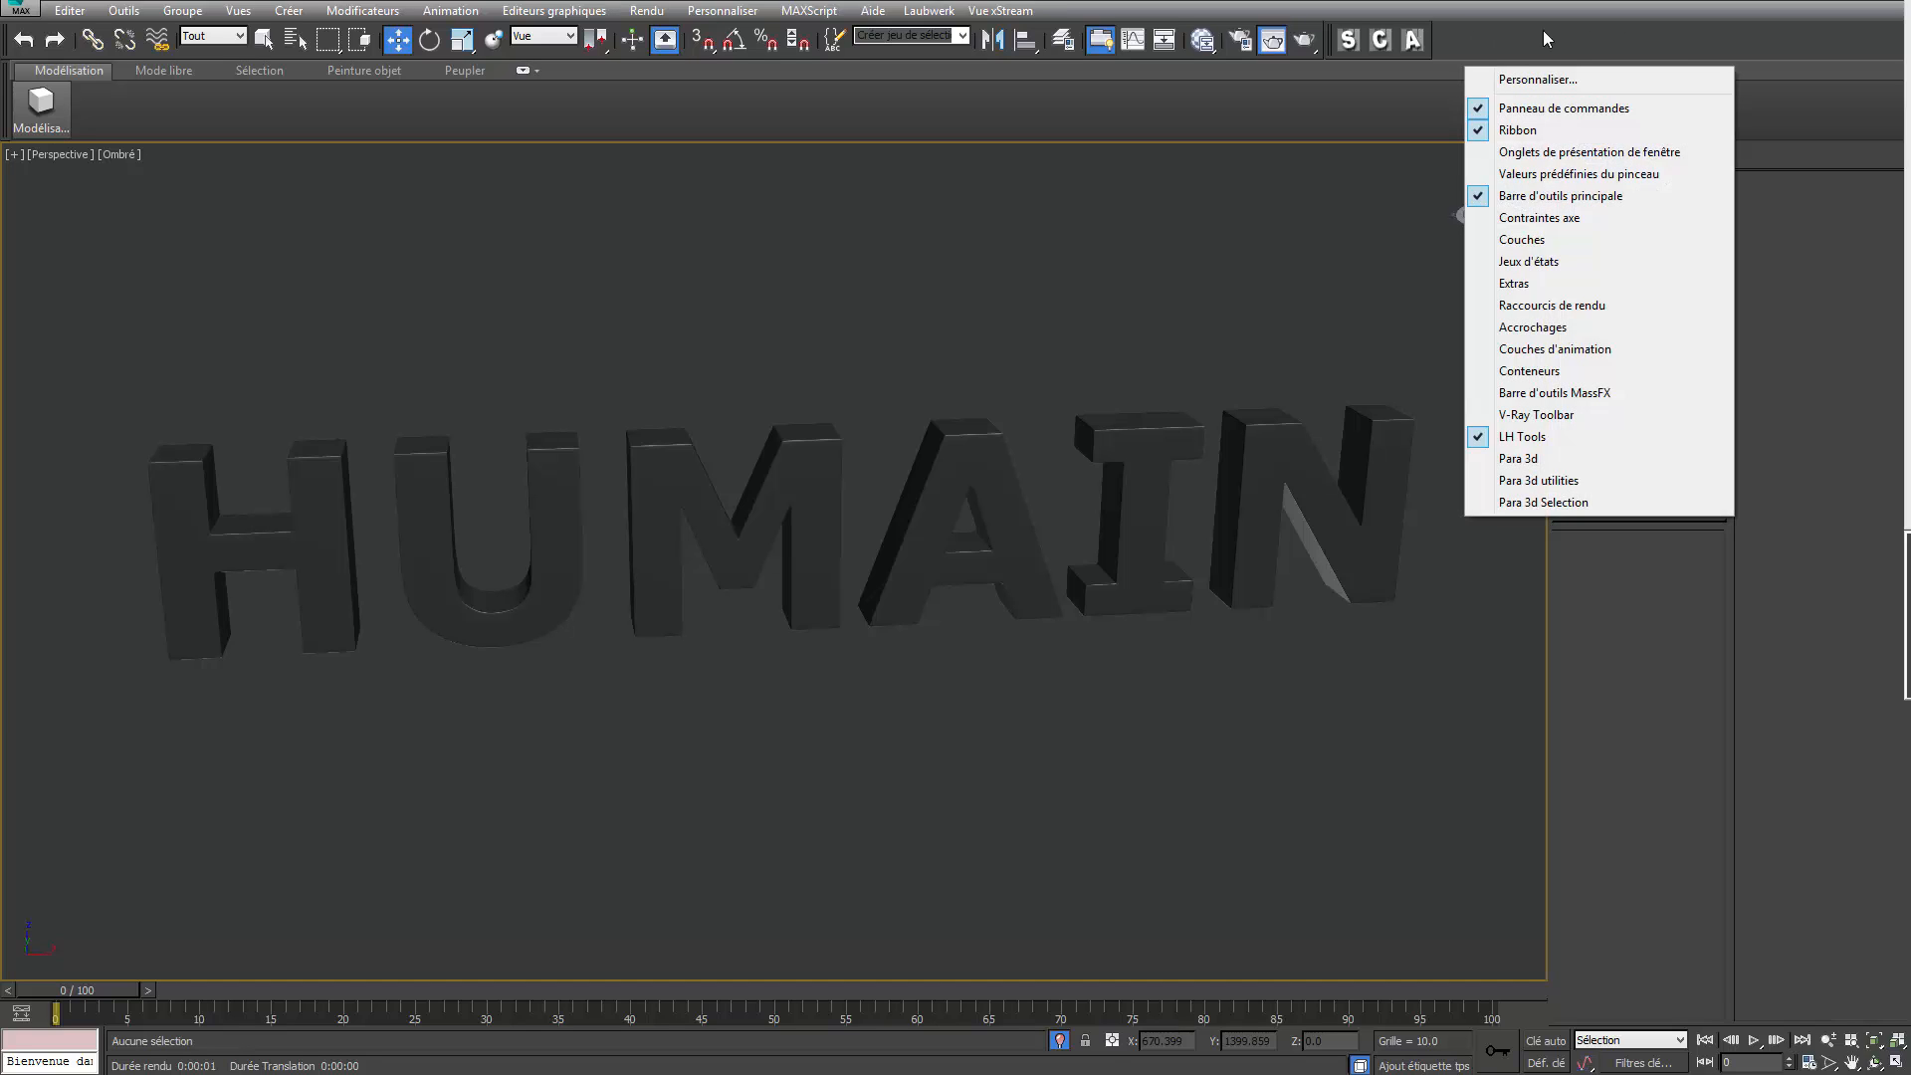
Step: Show the MassFX toolbar (Barre d'outils MassFX) and dock it alongside the main toolbar
{"action": "right_click", "coordinate": [918, 52]}
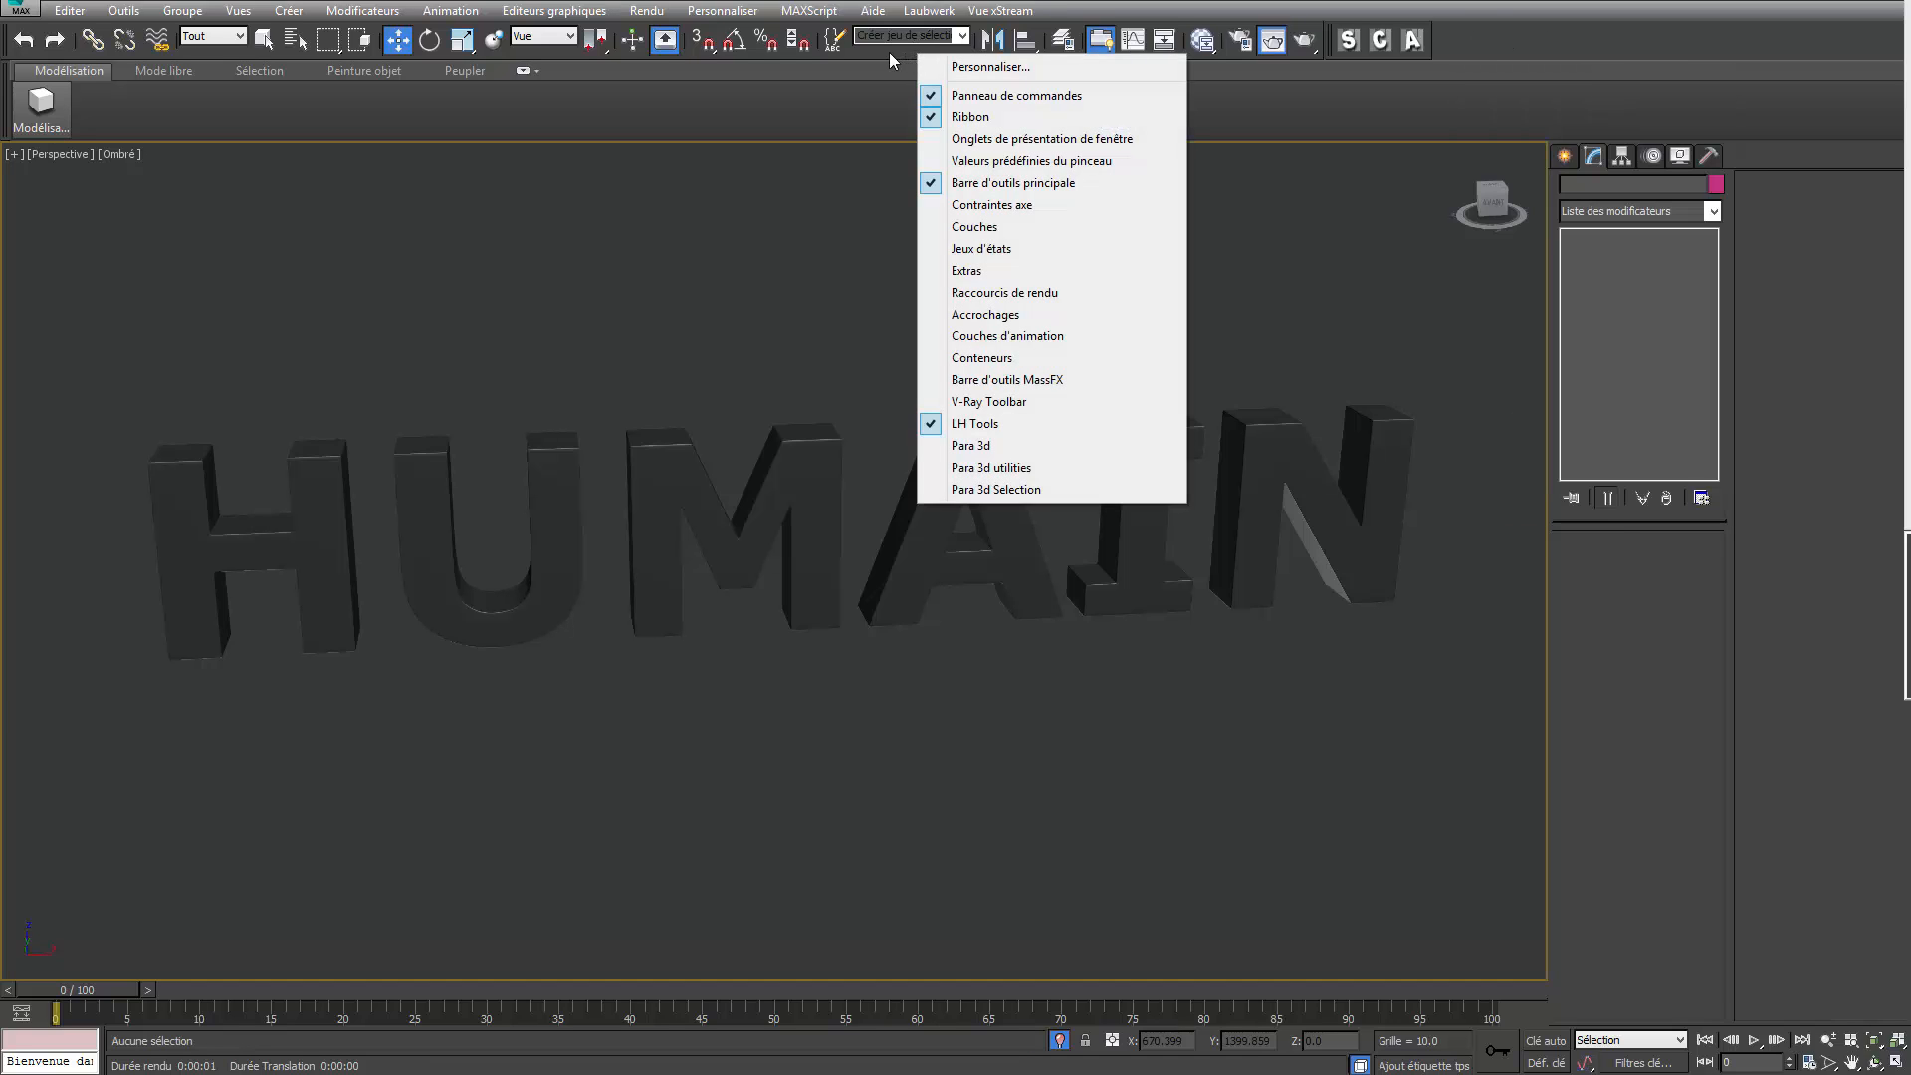
{"action": "right_click", "coordinate": [565, 54]}
{"action": "right_click", "coordinate": [225, 58]}
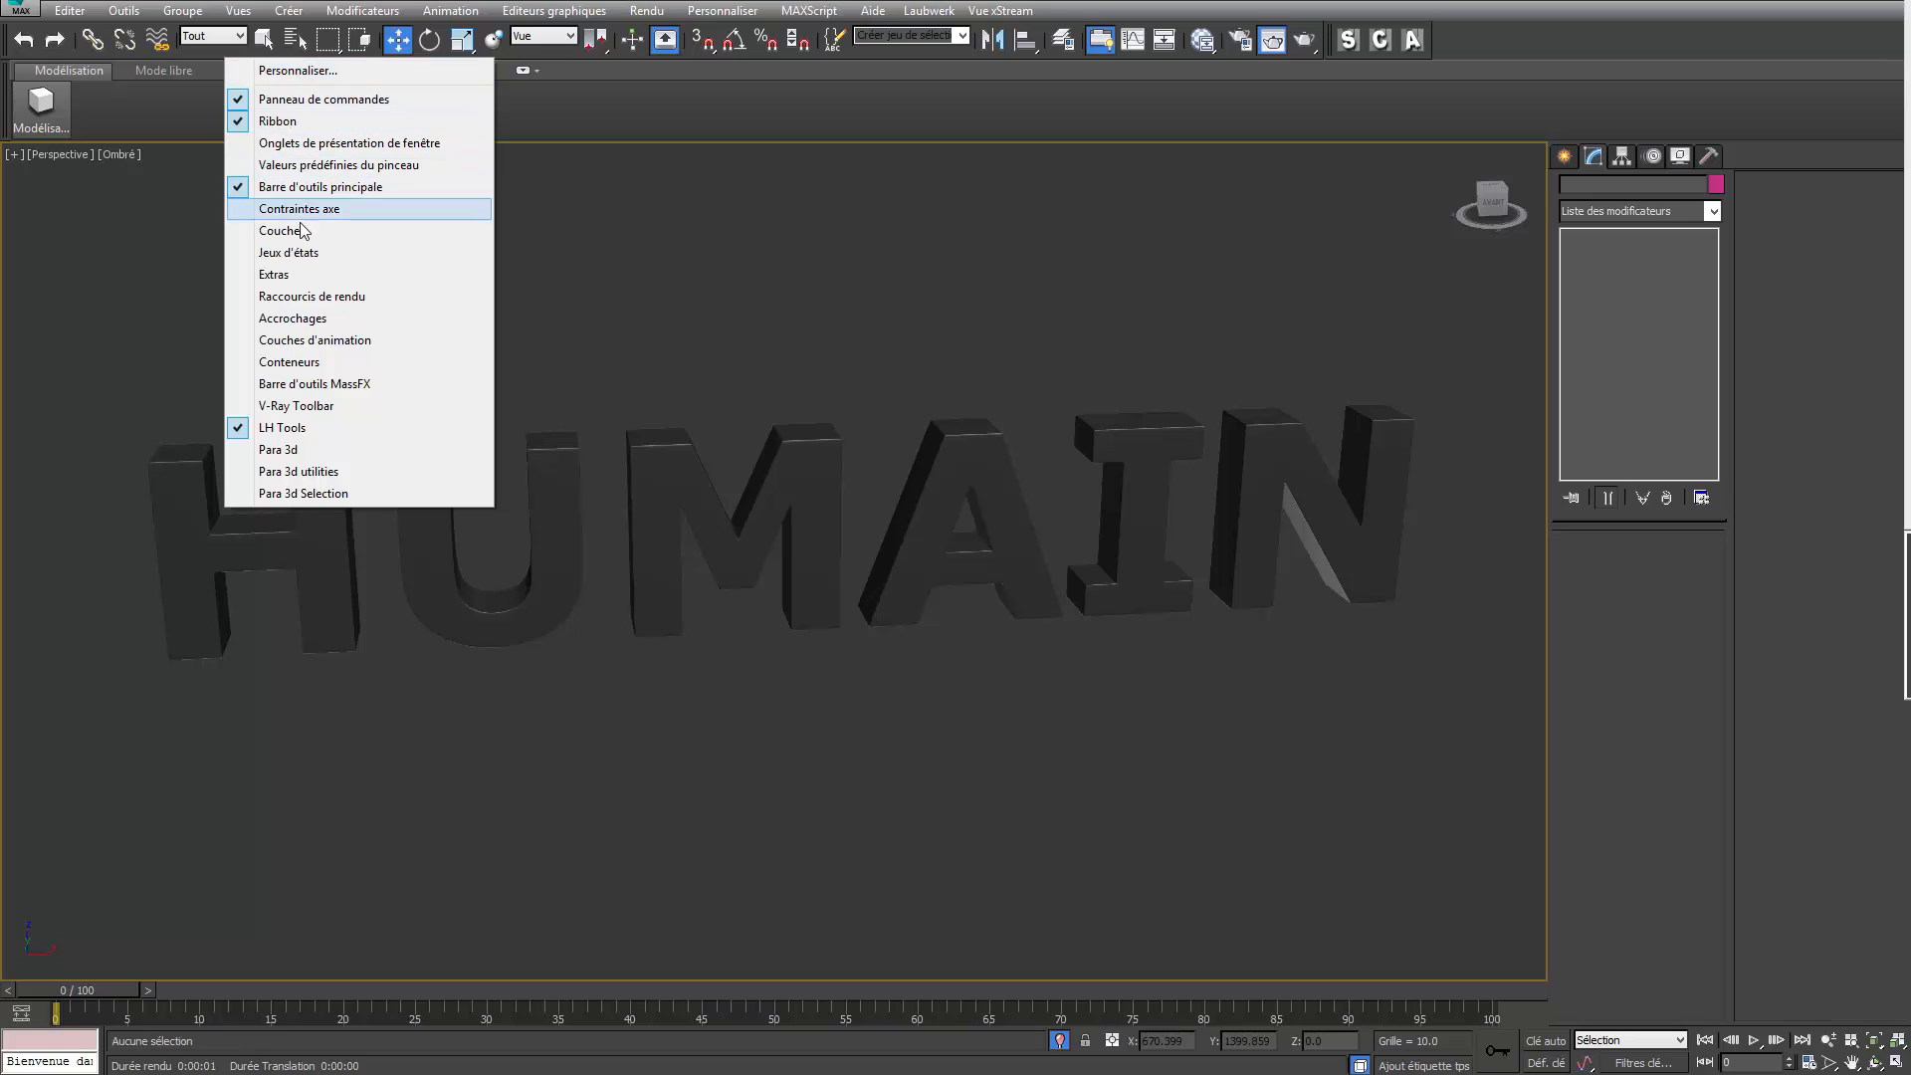
{"action": "left_click", "coordinate": [296, 385]}
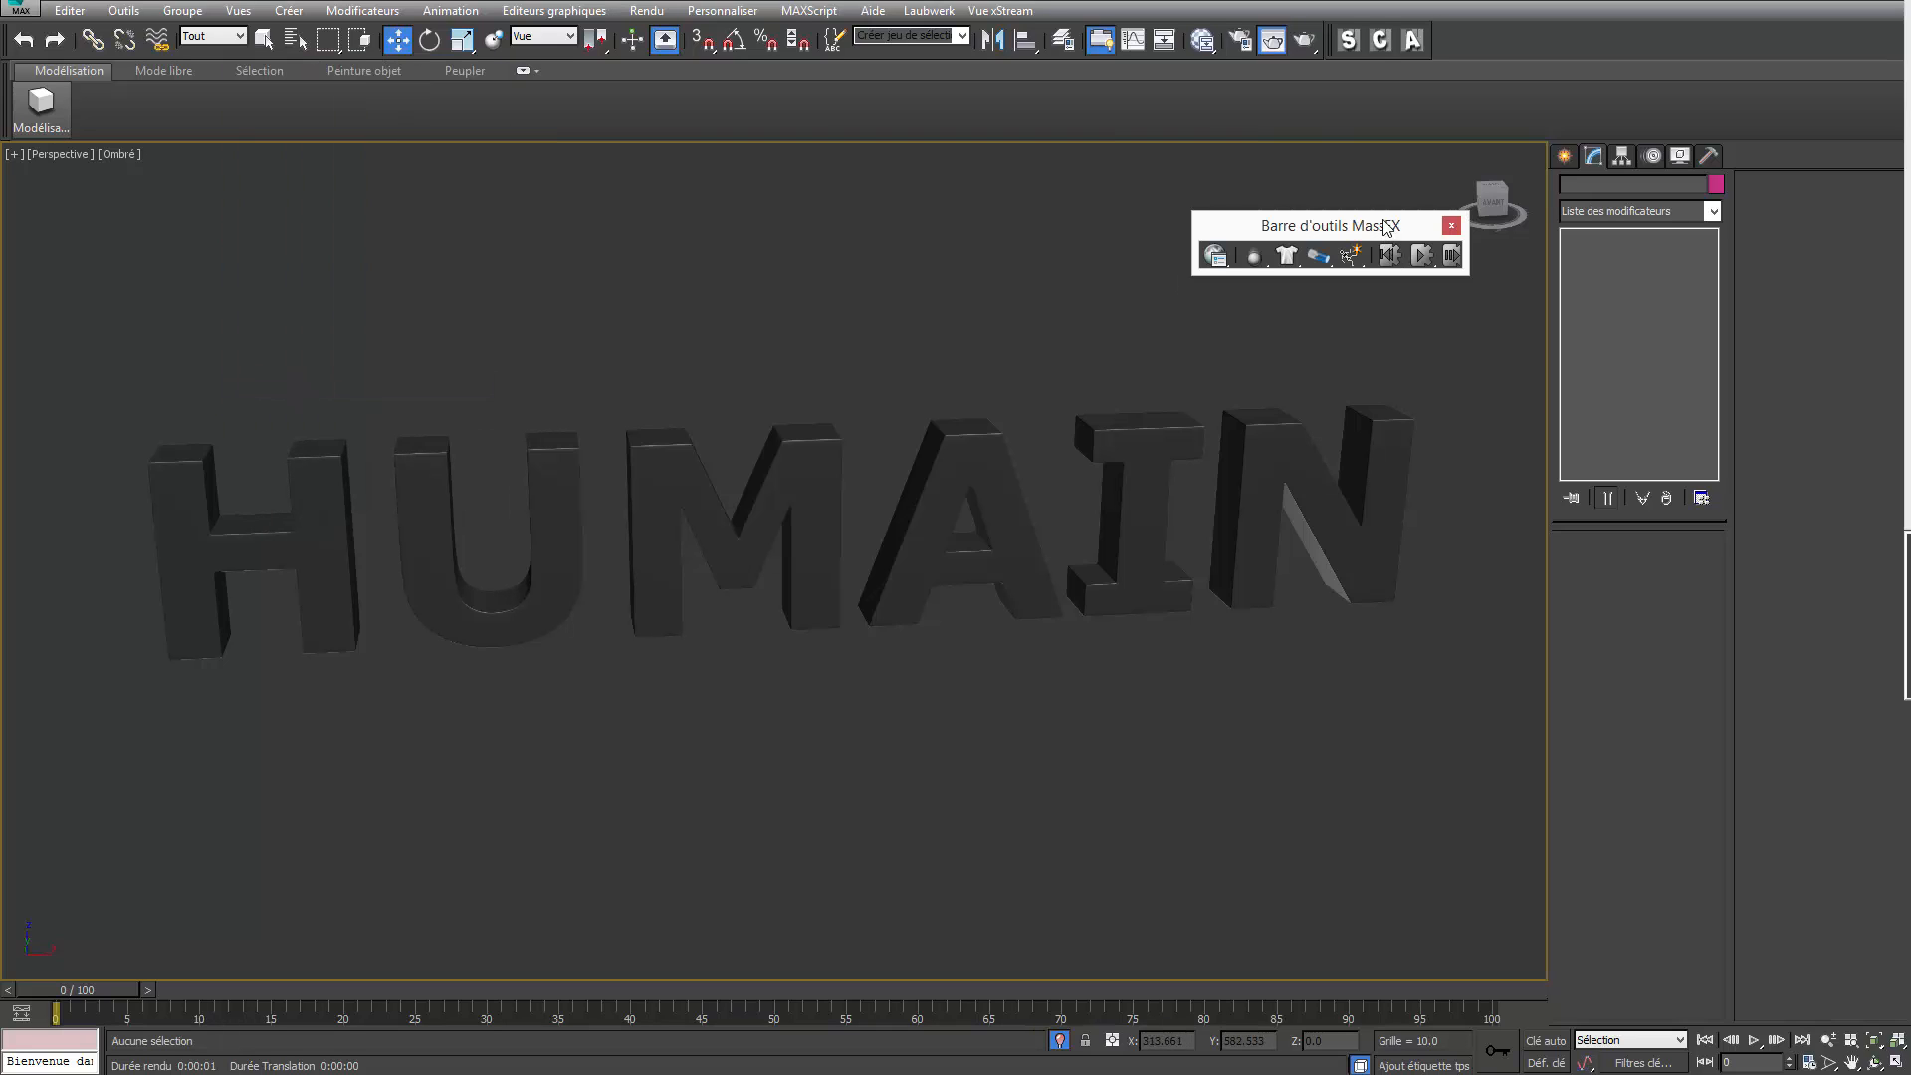
{"action": "left_click_drag", "start_coordinate": [1299, 231], "coordinate": [1538, 40]}
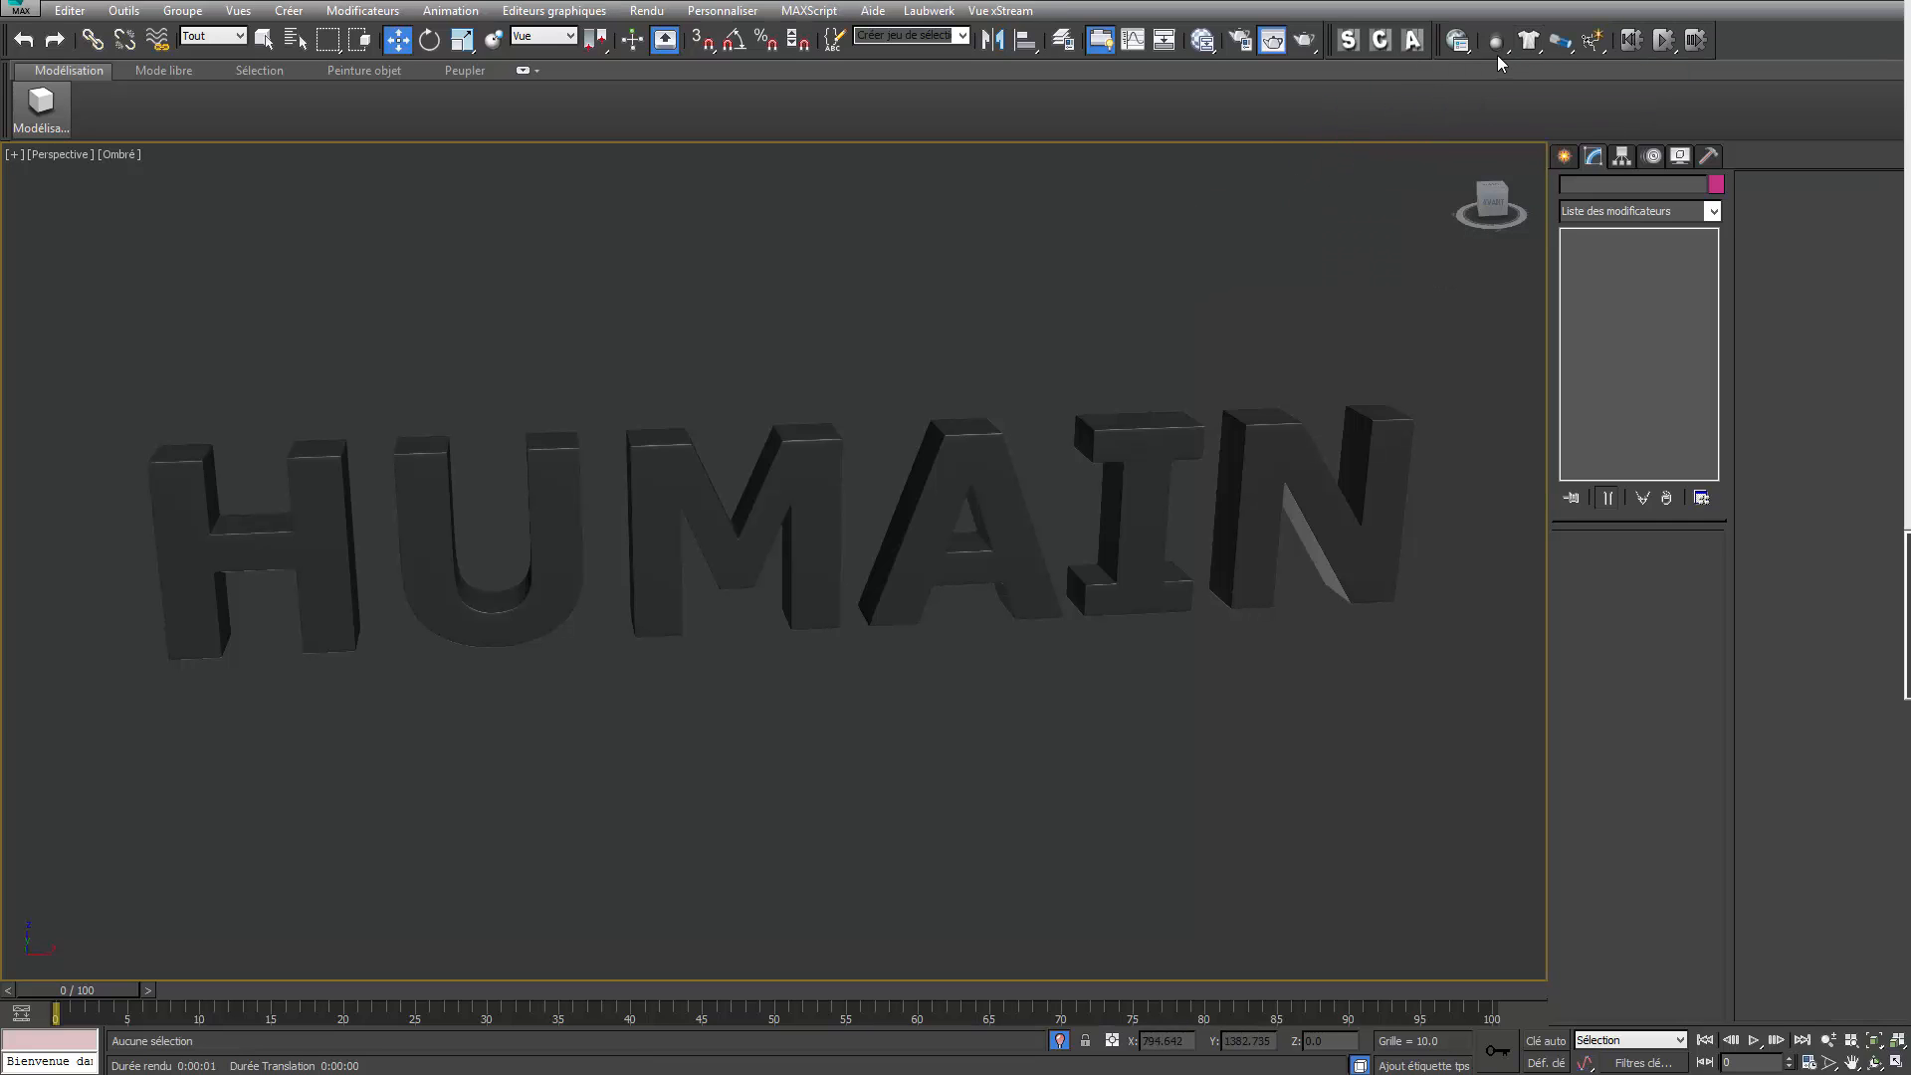
Step: Open the MassFX Tools window and dock it beside the viewport
{"action": "left_click", "coordinate": [1458, 40]}
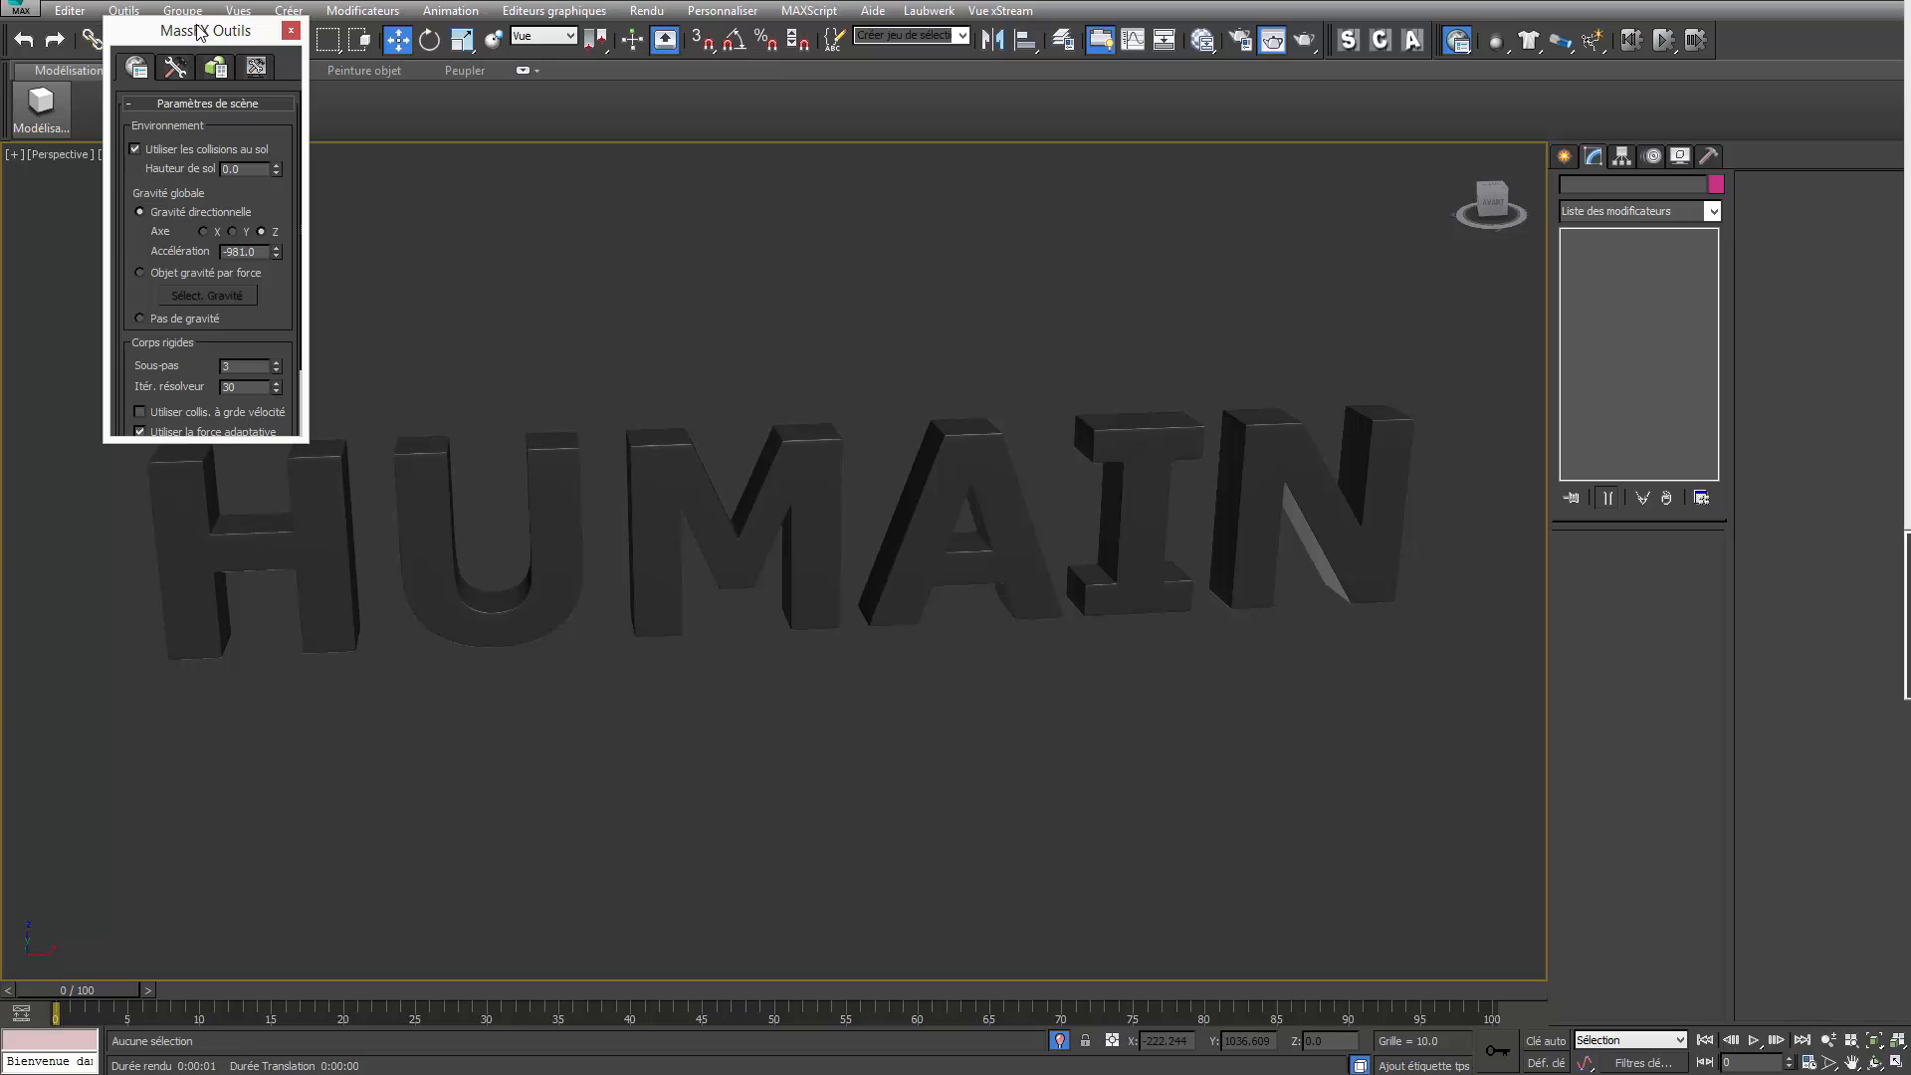
{"action": "left_click_drag", "start_coordinate": [206, 35], "coordinate": [10, 196]}
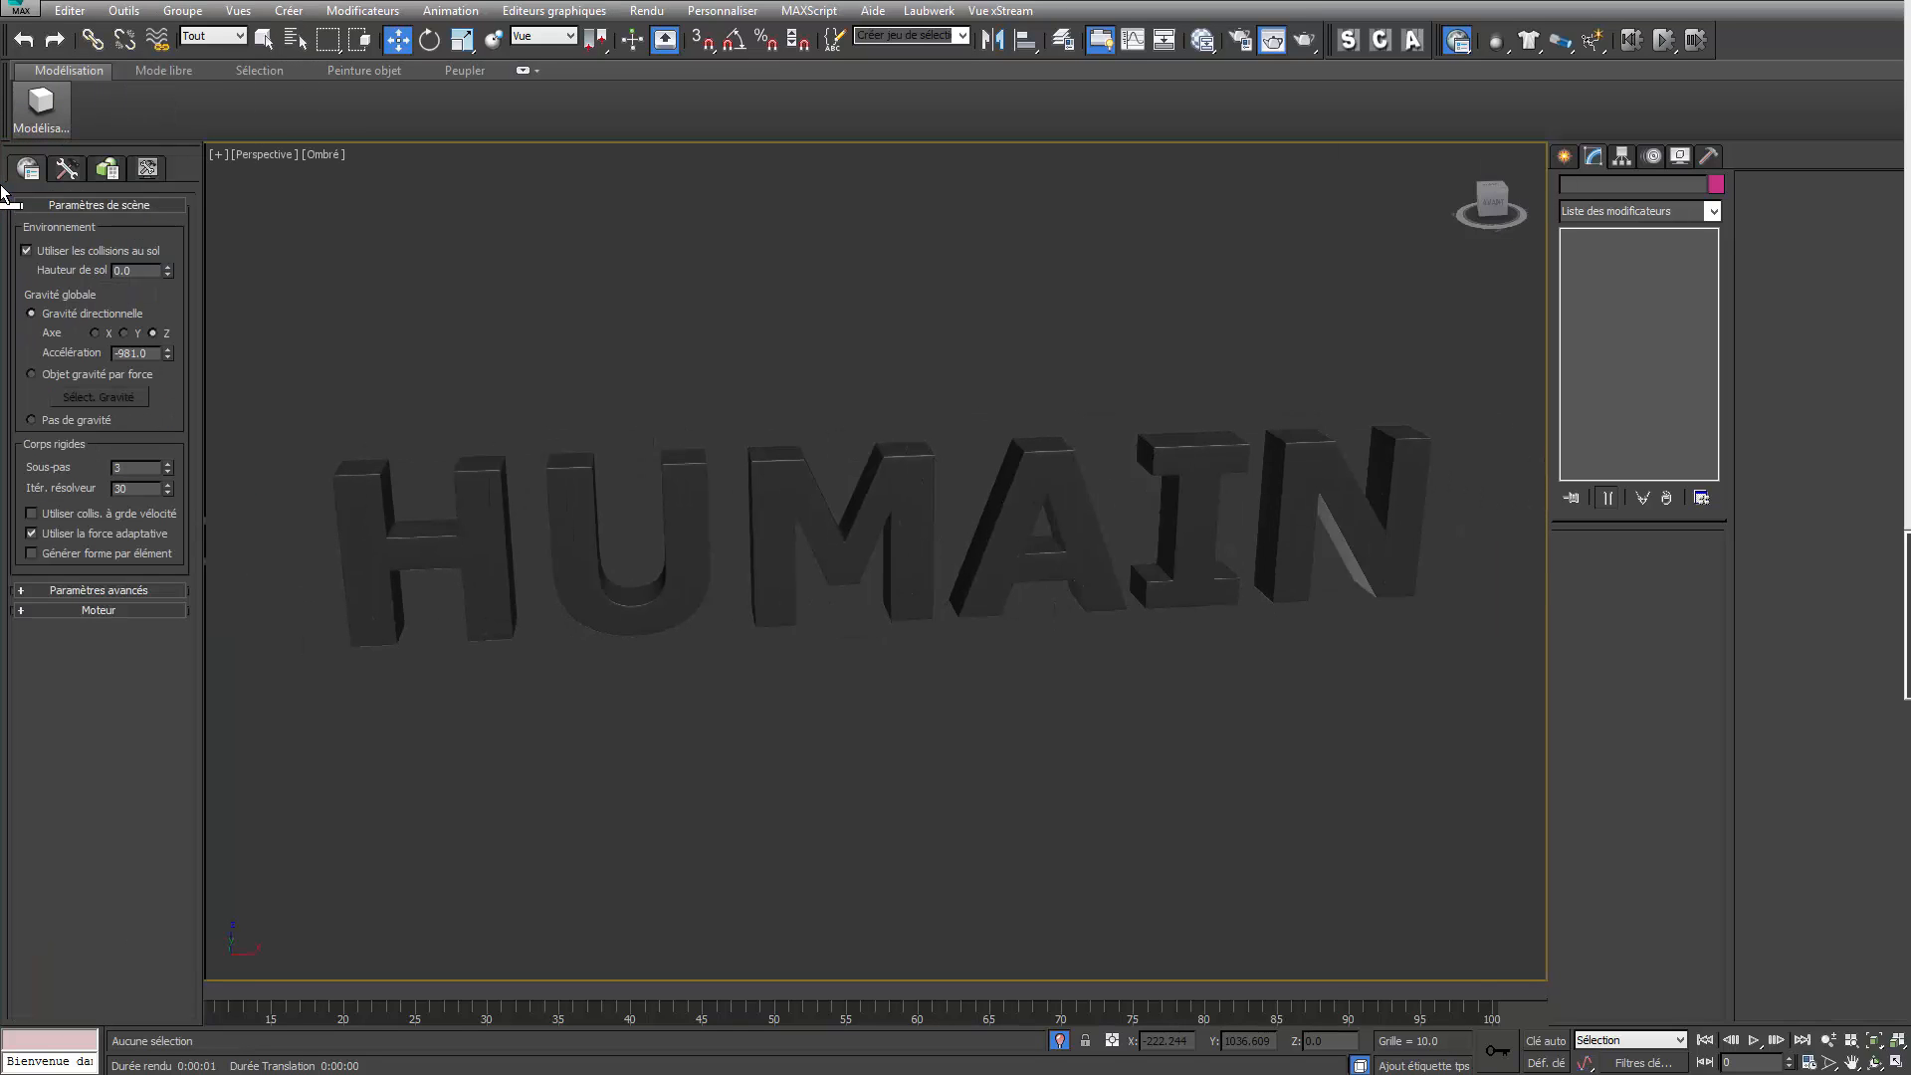
Step: Create a teapot with a radius of about 16 on the ground beyond the letter N of the HUMAIN text
{"action": "middle_click_drag", "start_coordinate": [923, 571], "coordinate": [896, 480]}
{"action": "left_click", "coordinate": [896, 480]}
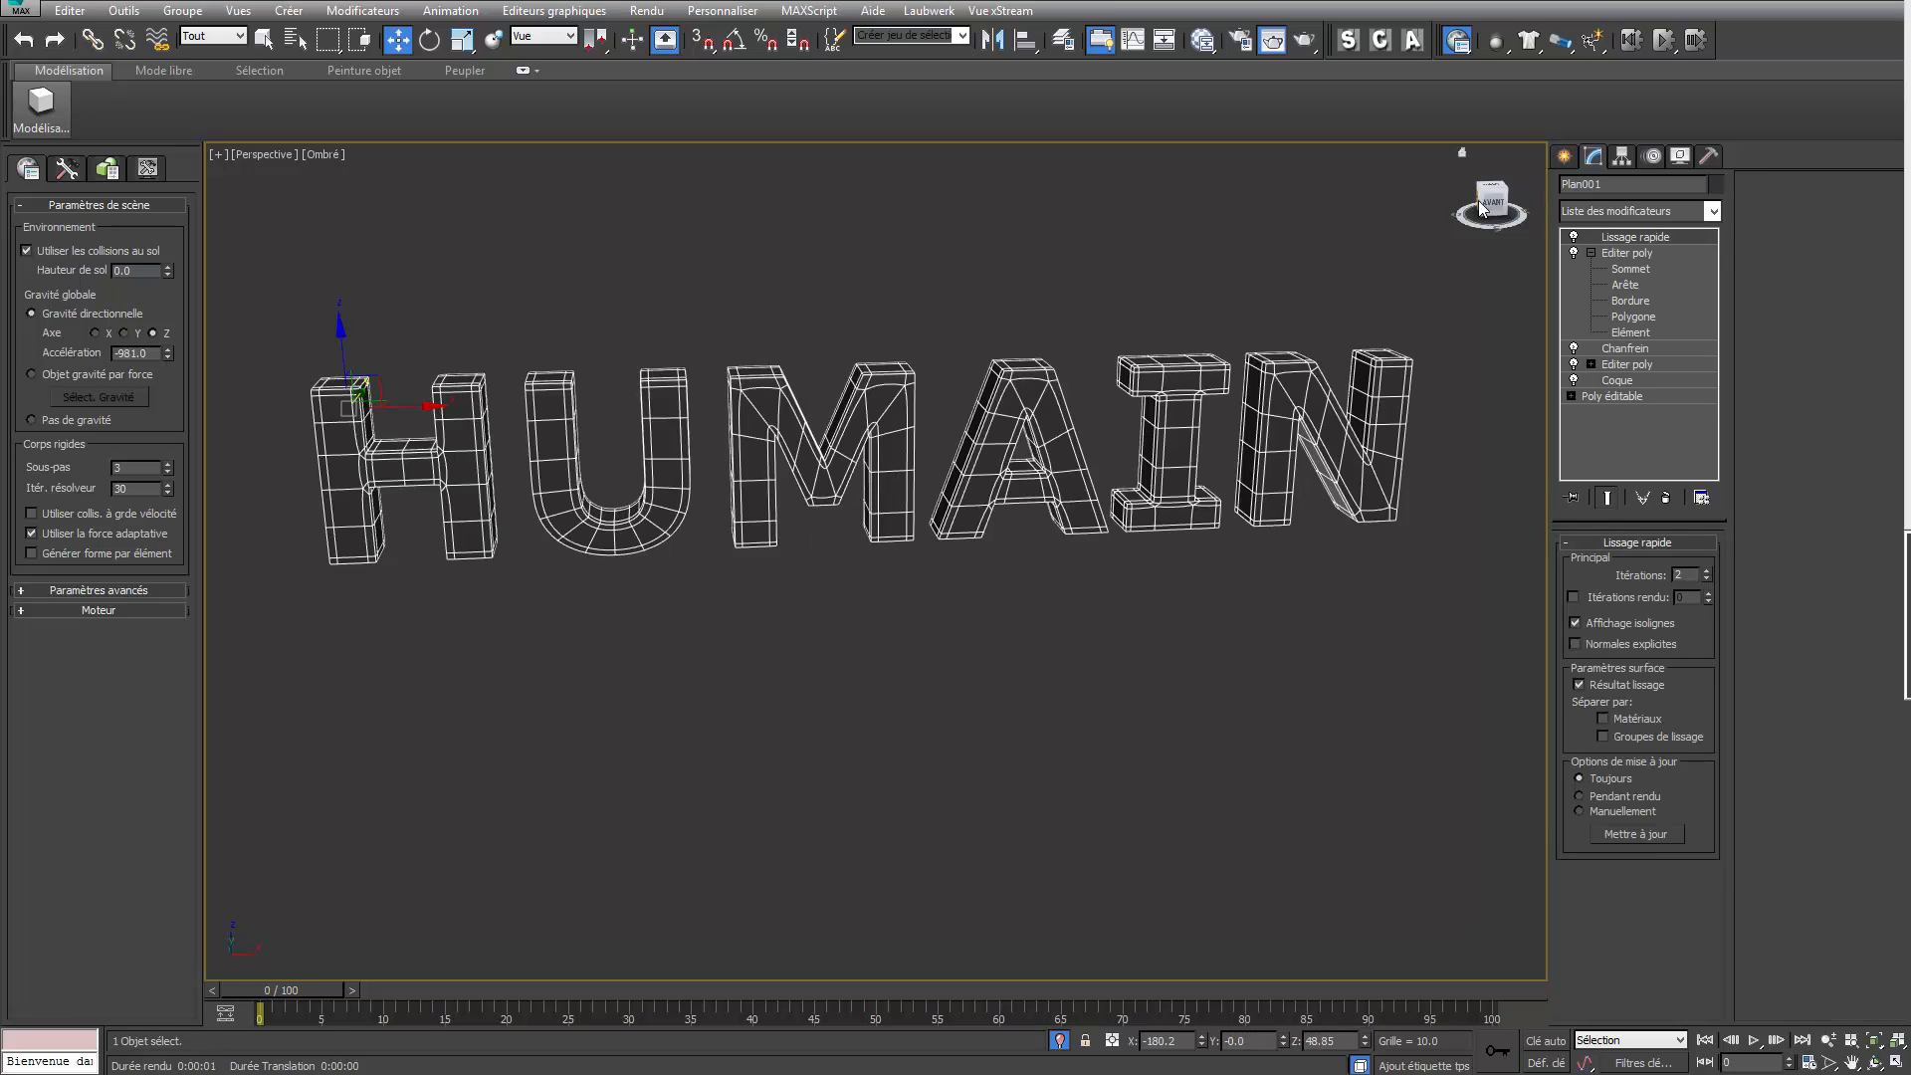
{"action": "left_click_drag", "start_coordinate": [1488, 207], "coordinate": [1503, 211]}
{"action": "middle_click_drag", "start_coordinate": [805, 569], "coordinate": [849, 566], "text": "alt"}
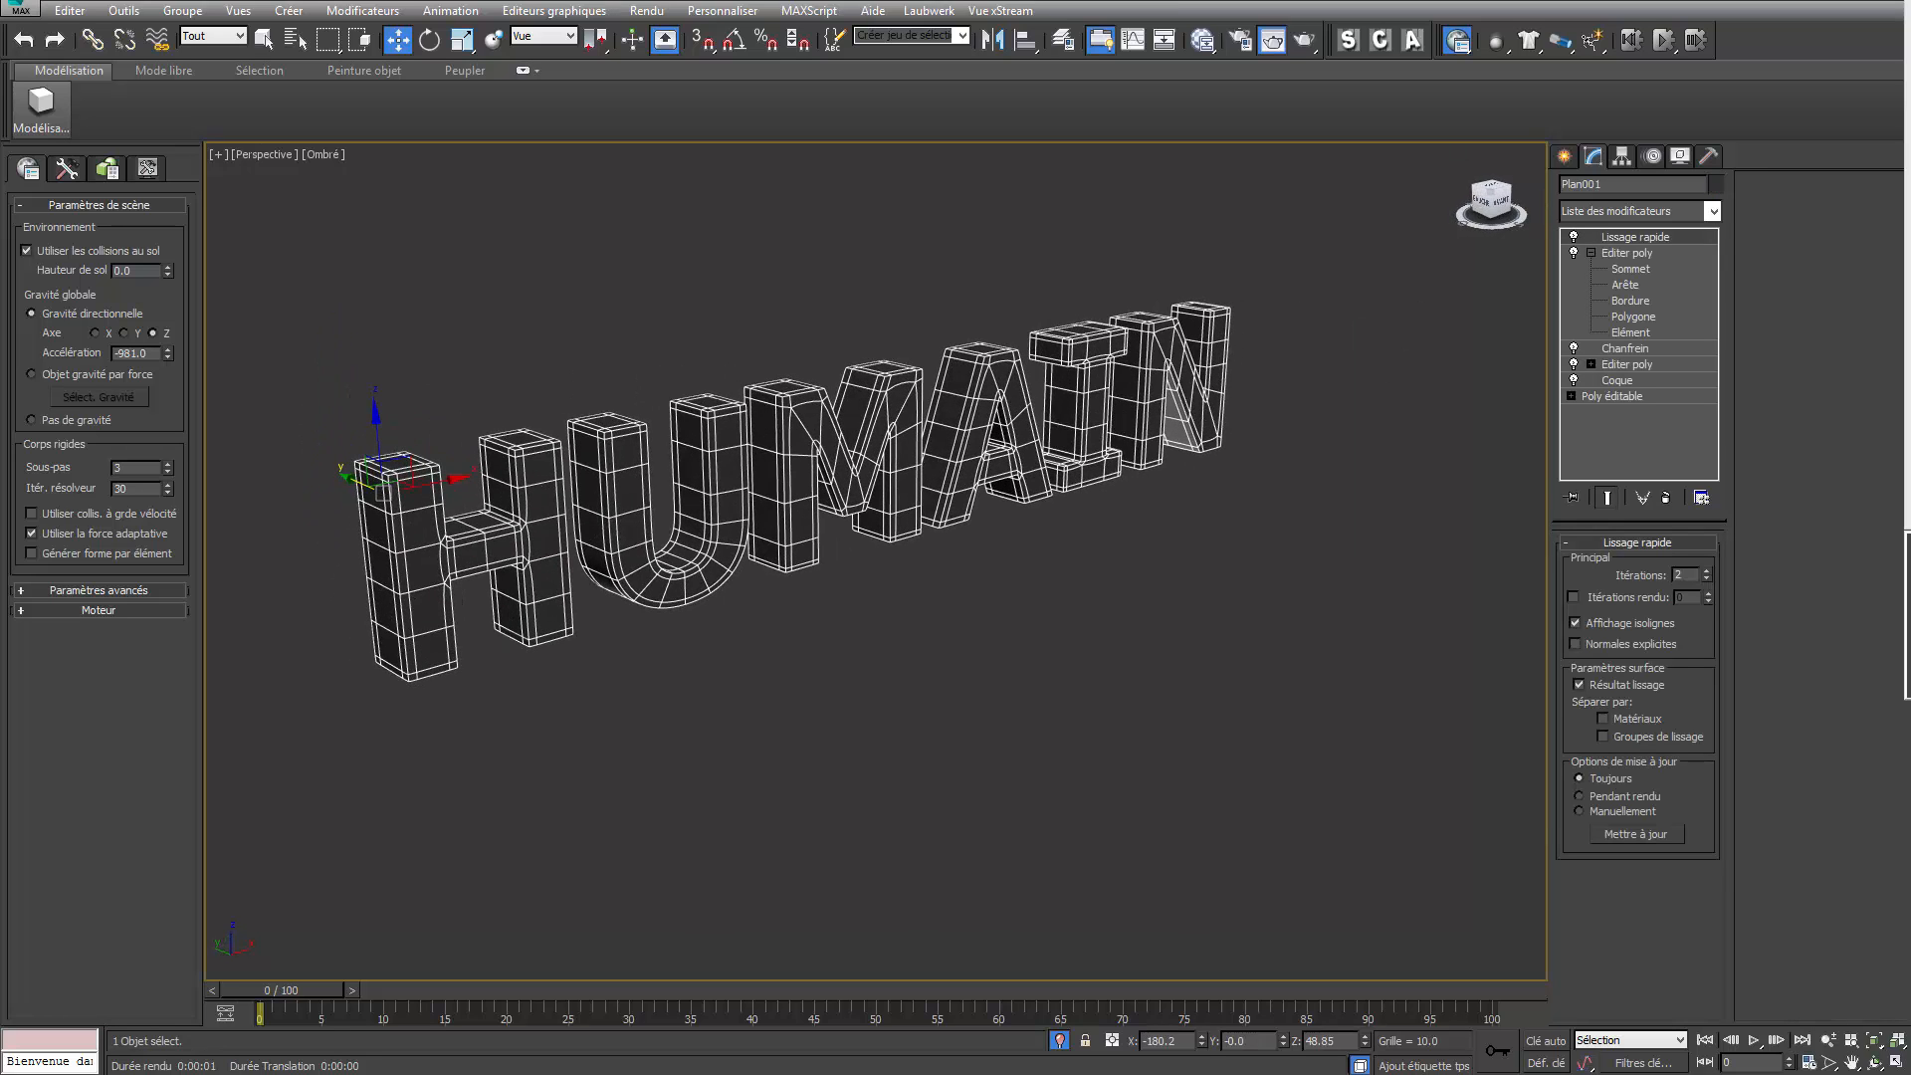
{"action": "left_click", "coordinate": [1569, 159]}
{"action": "left_click", "coordinate": [1598, 284]}
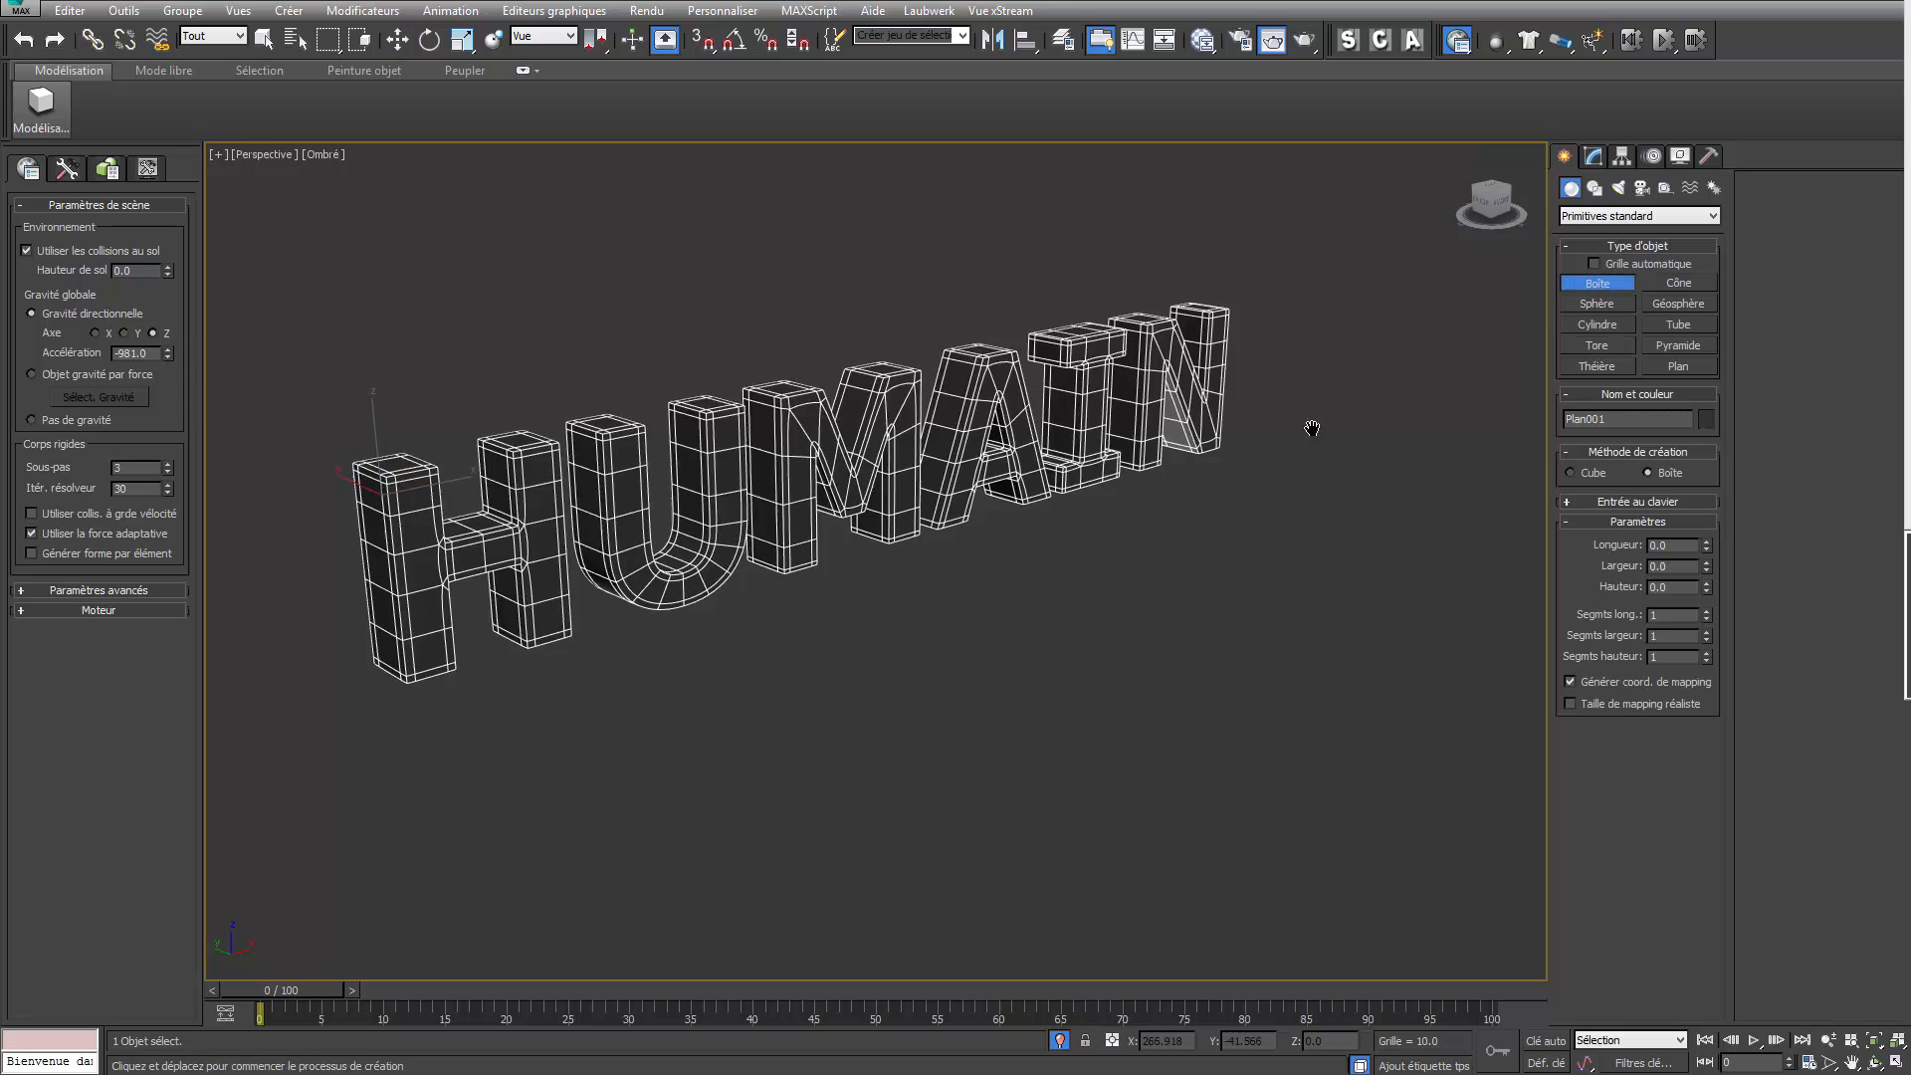
{"action": "middle_click_drag", "start_coordinate": [1306, 422], "coordinate": [1030, 434]}
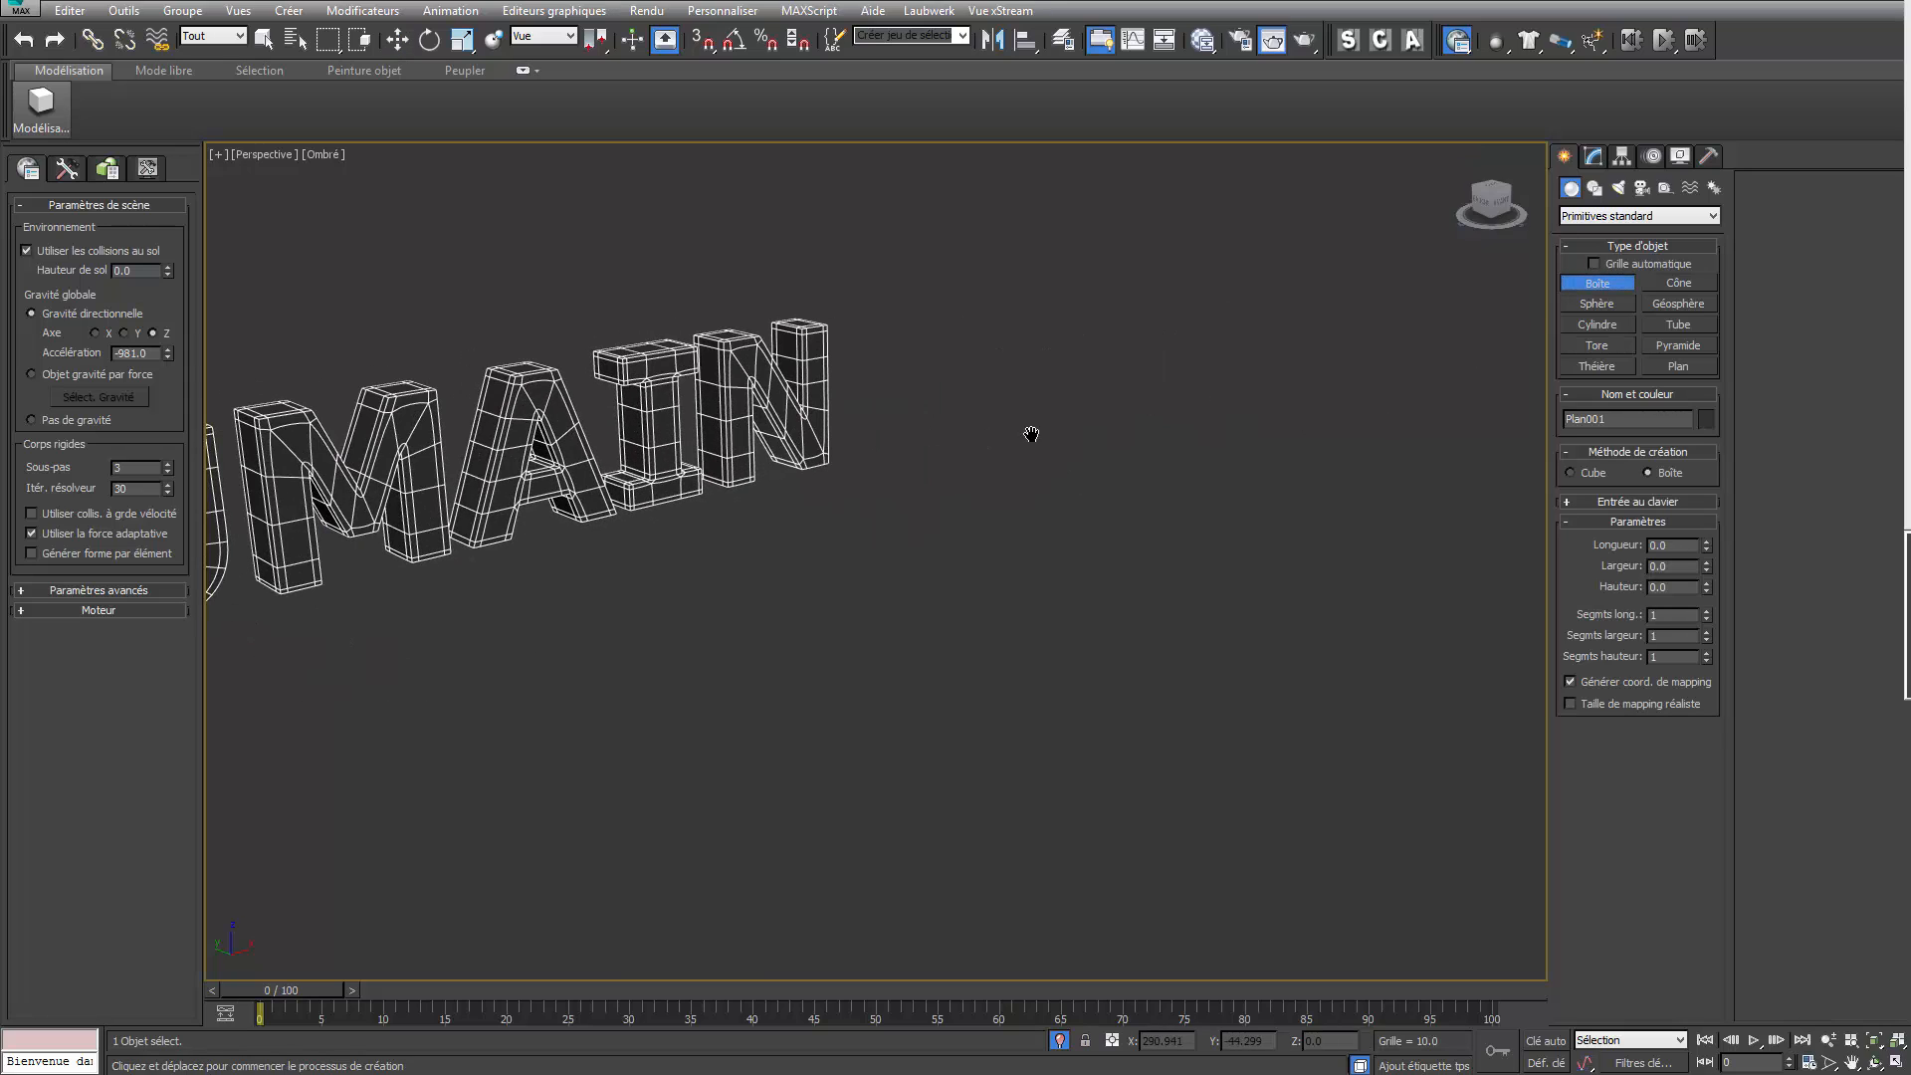
{"action": "left_click", "coordinate": [1609, 365]}
{"action": "left_click_drag", "start_coordinate": [1038, 590], "coordinate": [1025, 576]}
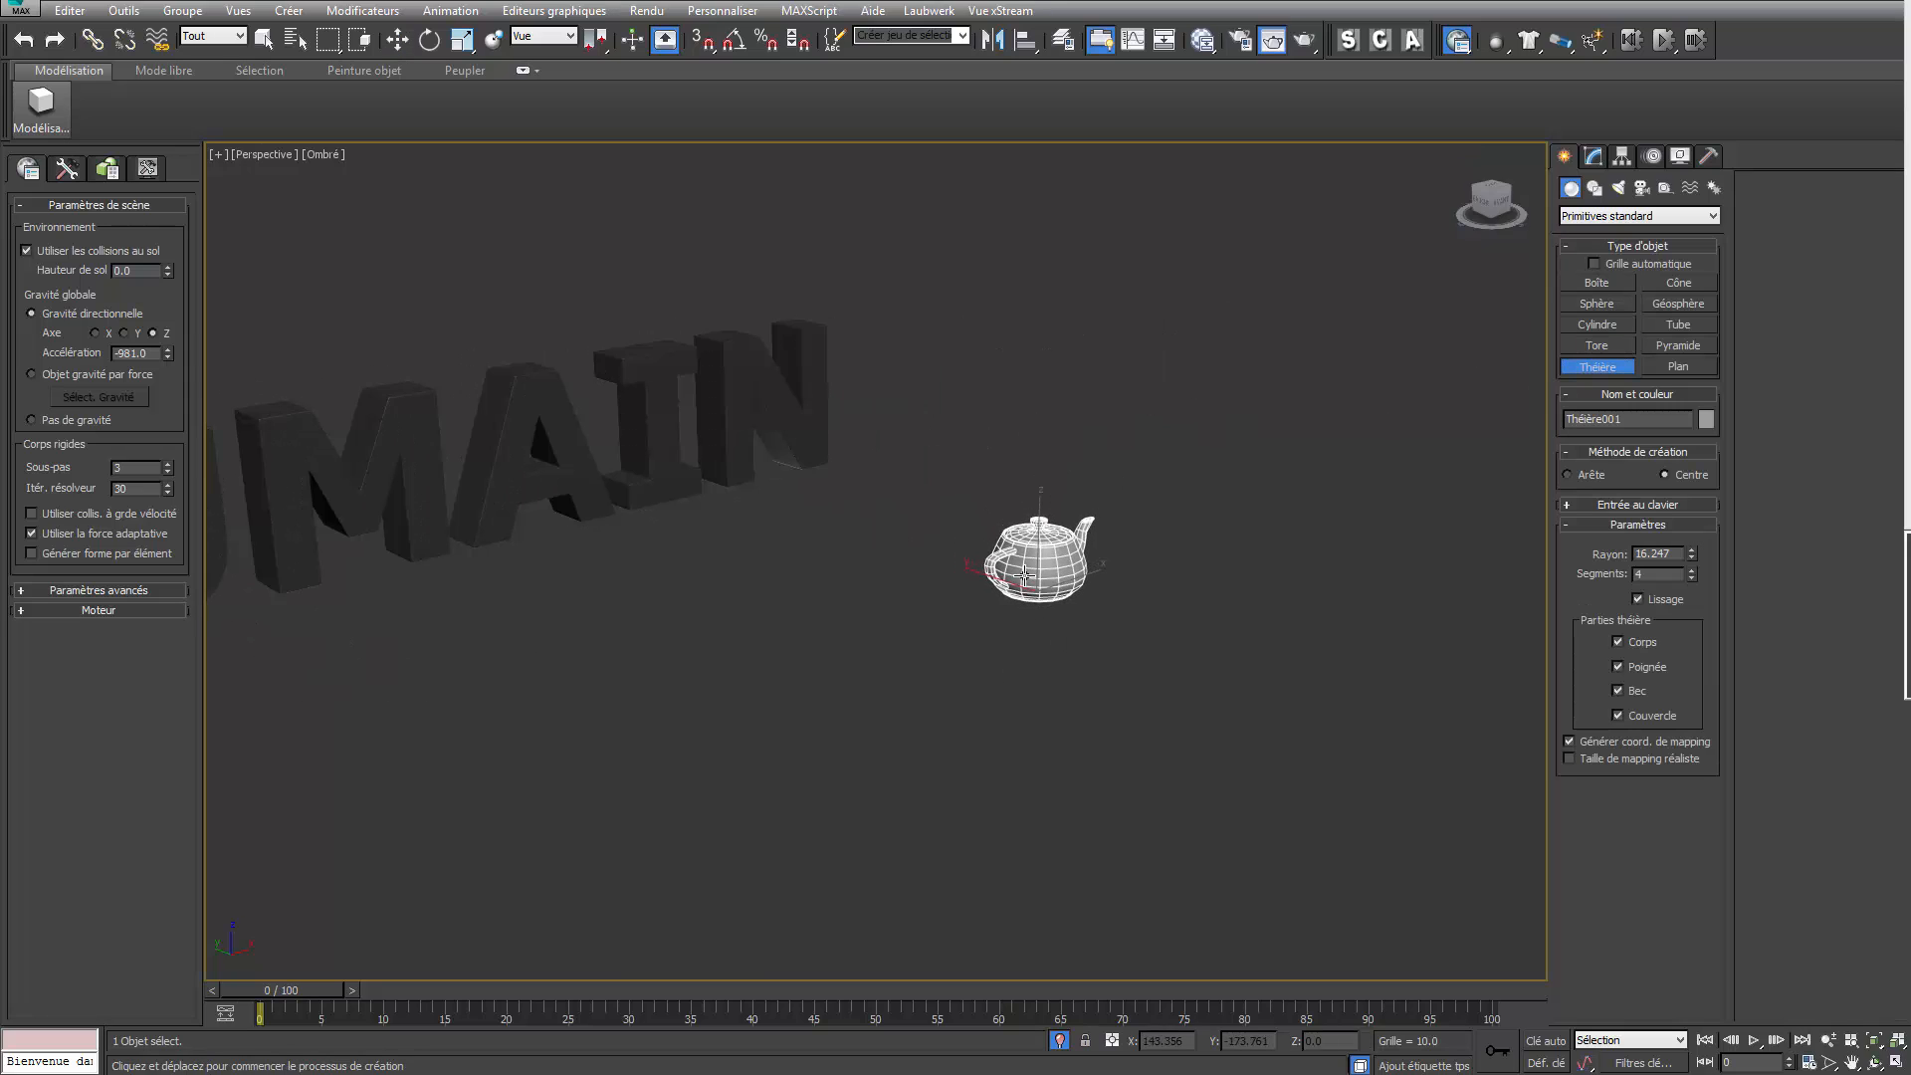
Step: Raise the teapot above the ground and clone it upward along Z as two copies
{"action": "key", "text": "w"}
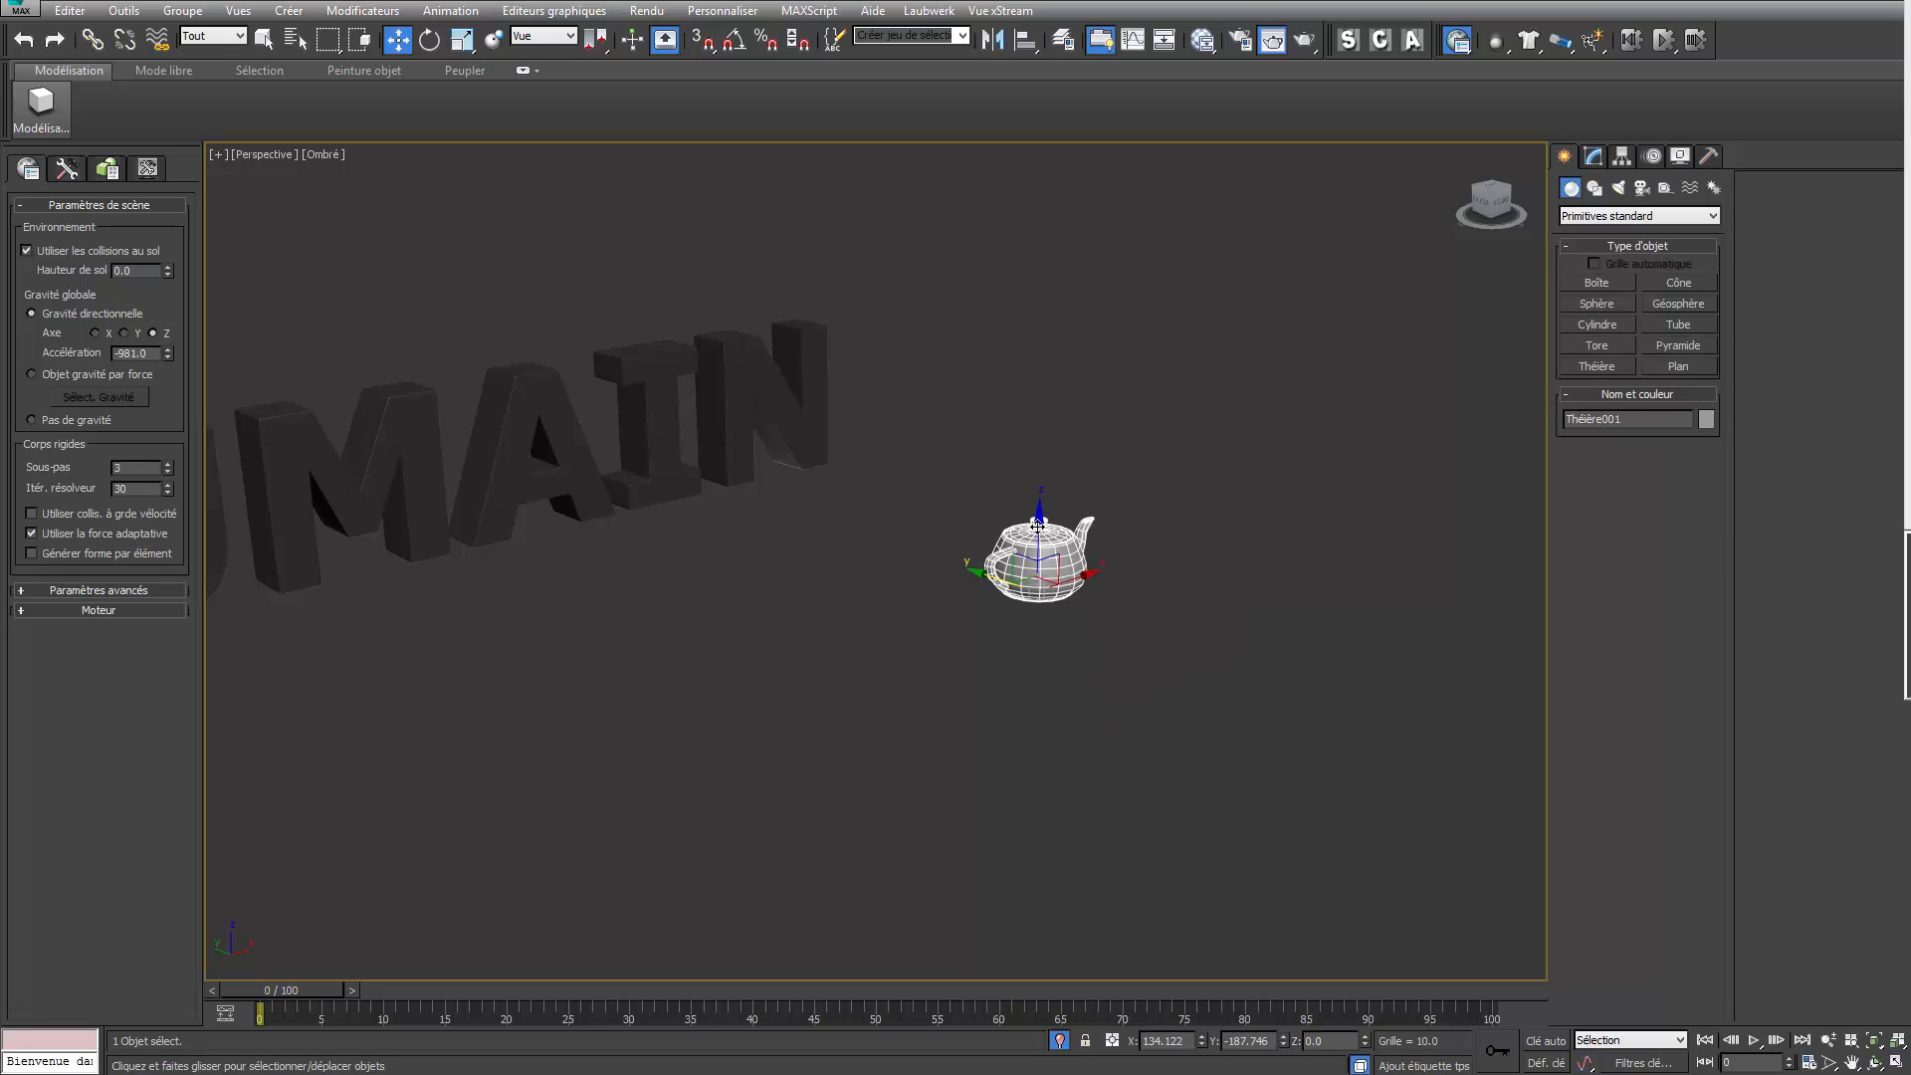
{"action": "mouse_move", "coordinate": [1040, 529]}
{"action": "left_mouse_down"}
{"action": "mouse_move", "coordinate": [1056, 303]}
{"action": "mouse_move", "coordinate": [1052, 320]}
{"action": "left_mouse_up"}
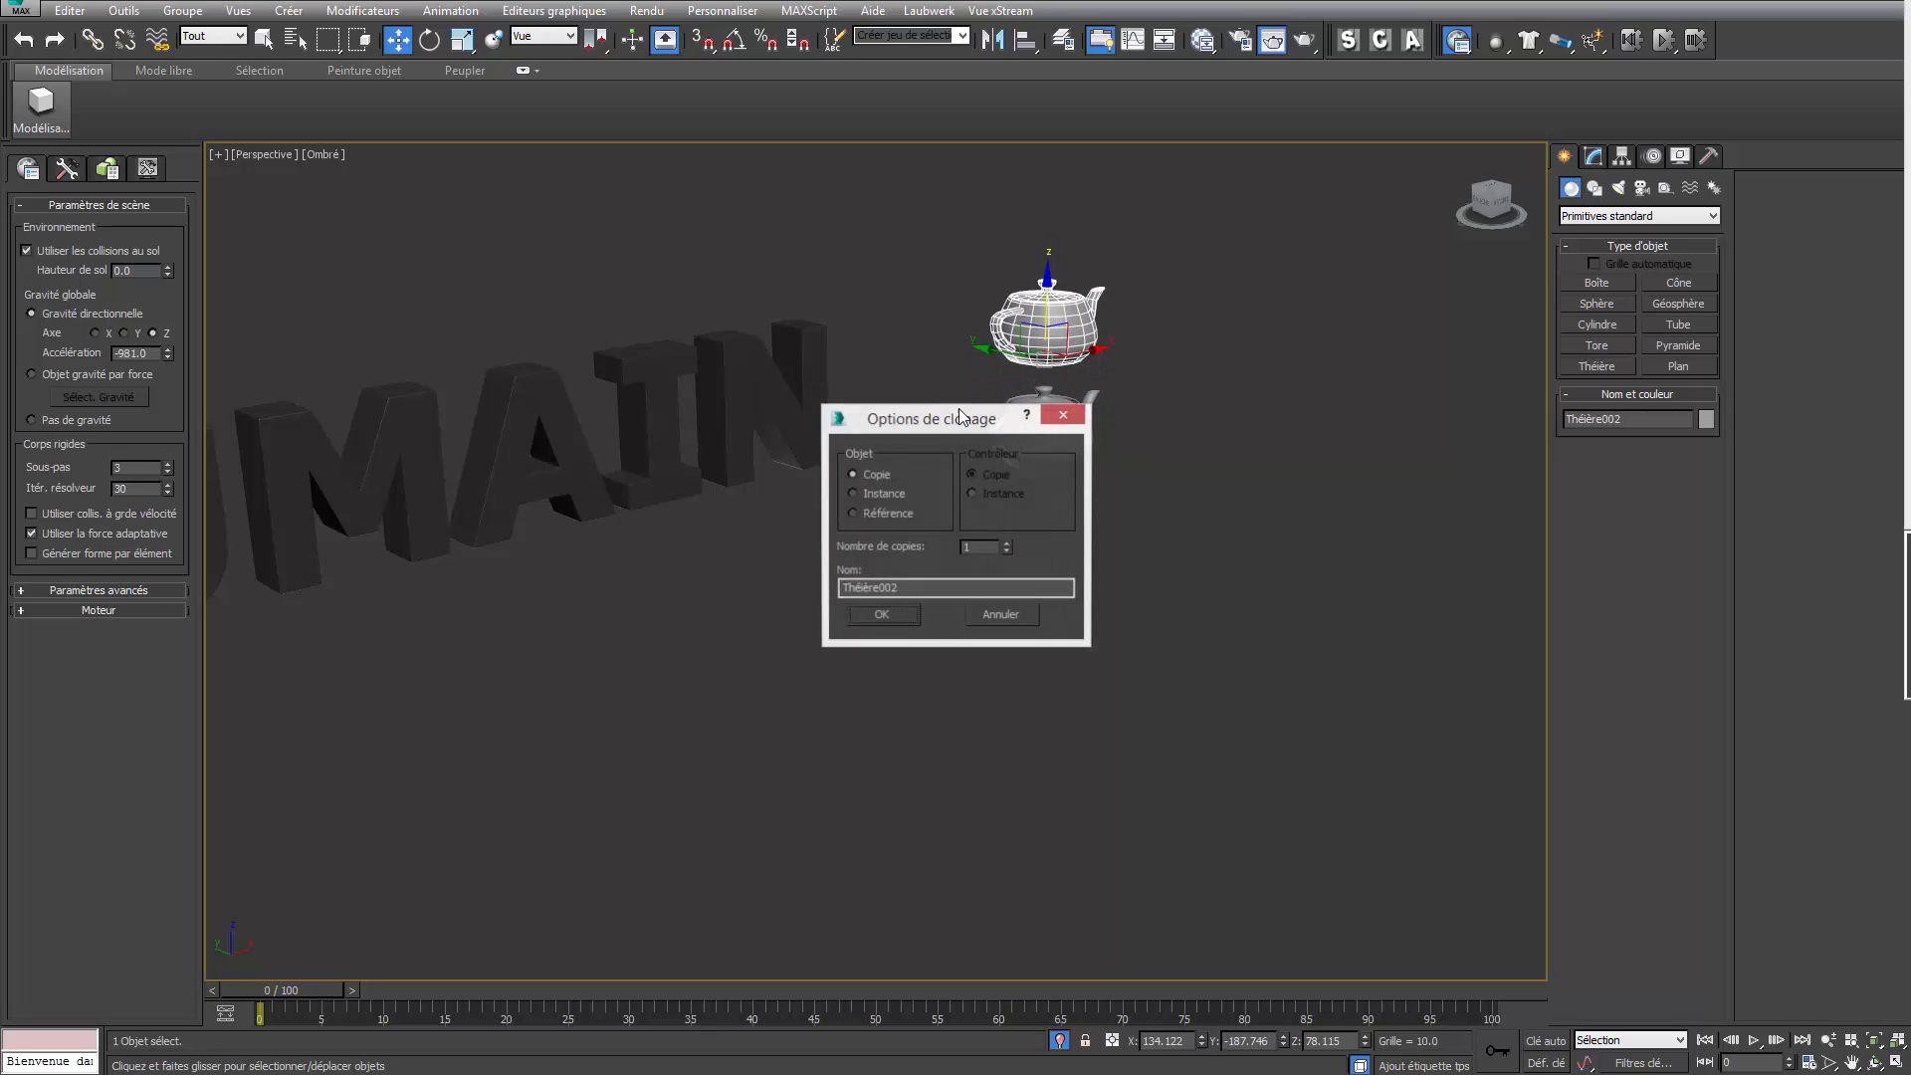
{"action": "left_click", "coordinate": [1007, 541]}
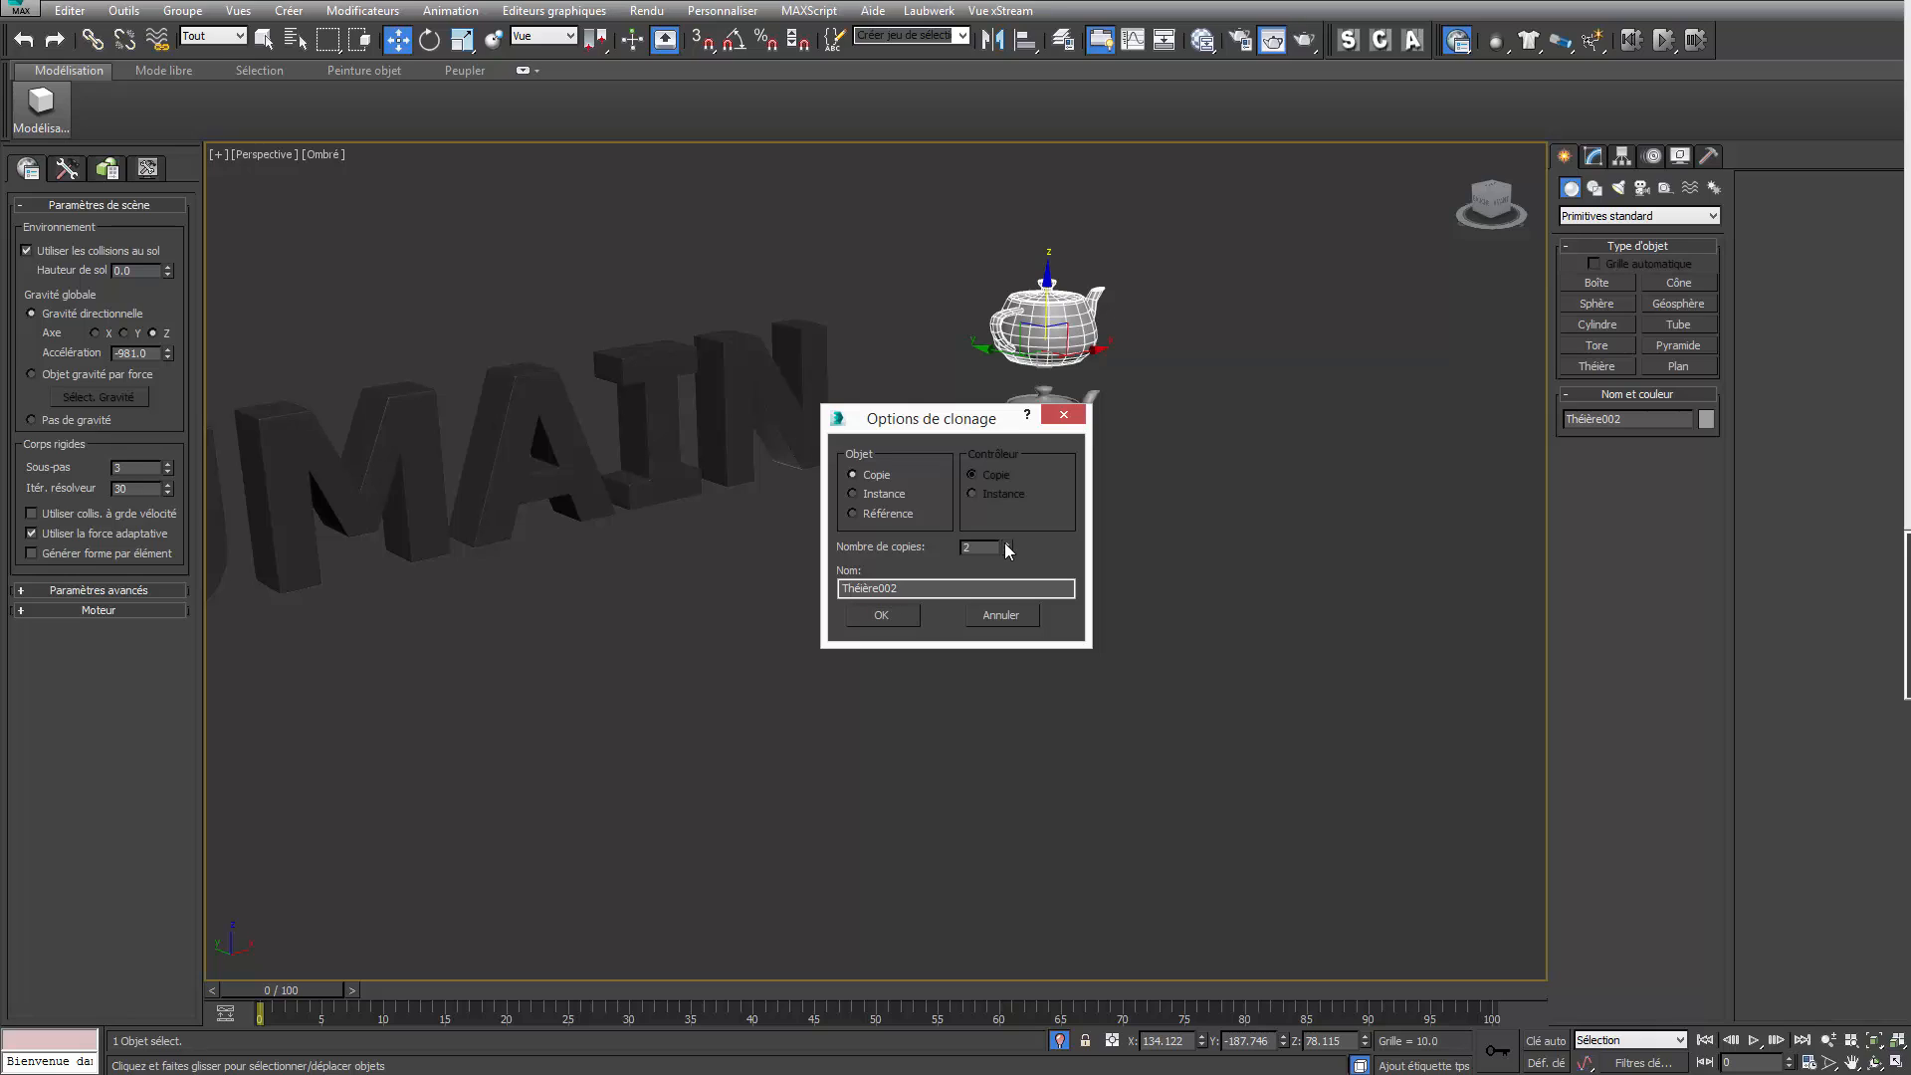
{"action": "left_click", "coordinate": [878, 617]}
Step: Select all three teapots and define them as dynamic rigid bodies (corps rigide)
{"action": "mouse_move", "coordinate": [1136, 583]}
{"action": "left_mouse_down"}
{"action": "mouse_move", "coordinate": [1003, 164]}
{"action": "mouse_move", "coordinate": [953, 119]}
{"action": "mouse_move", "coordinate": [1173, 468]}
{"action": "mouse_move", "coordinate": [1178, 566]}
{"action": "mouse_move", "coordinate": [1155, 554]}
{"action": "left_mouse_up"}
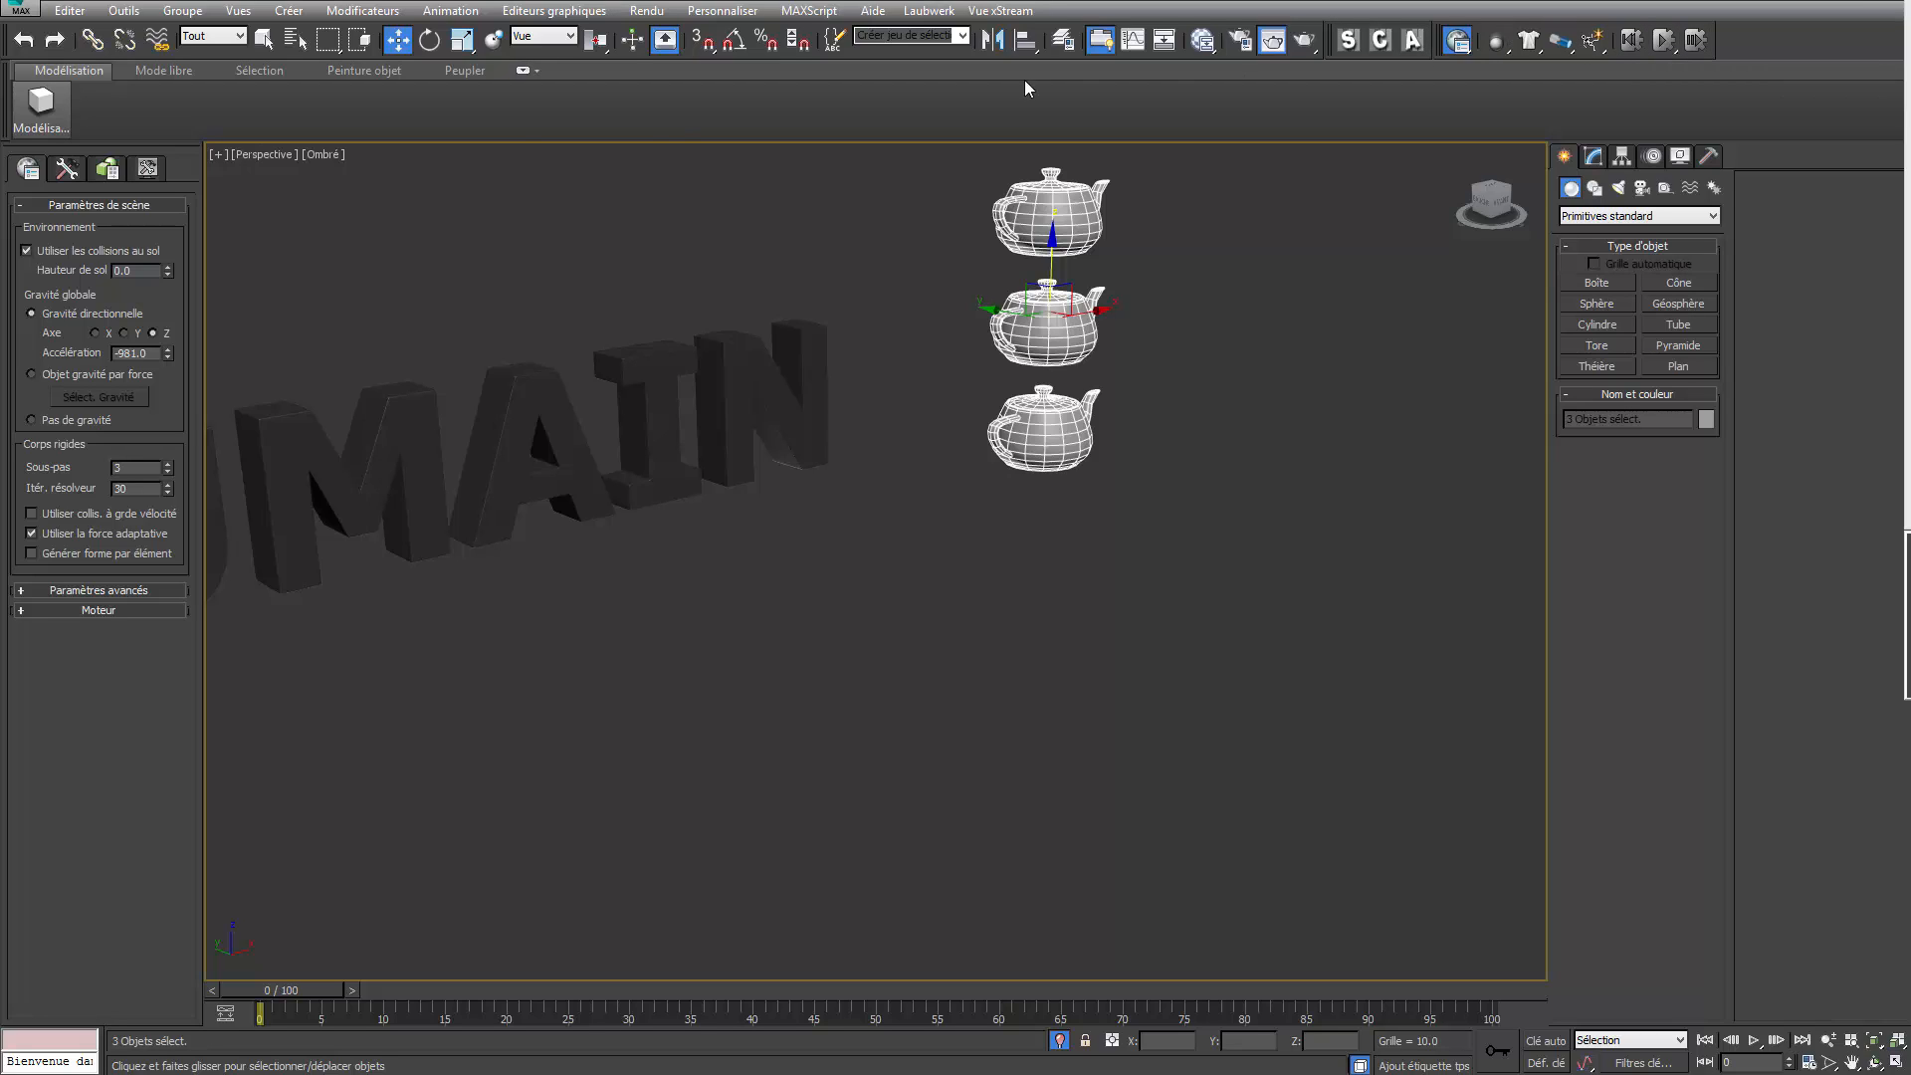
{"action": "left_click", "coordinate": [1502, 46]}
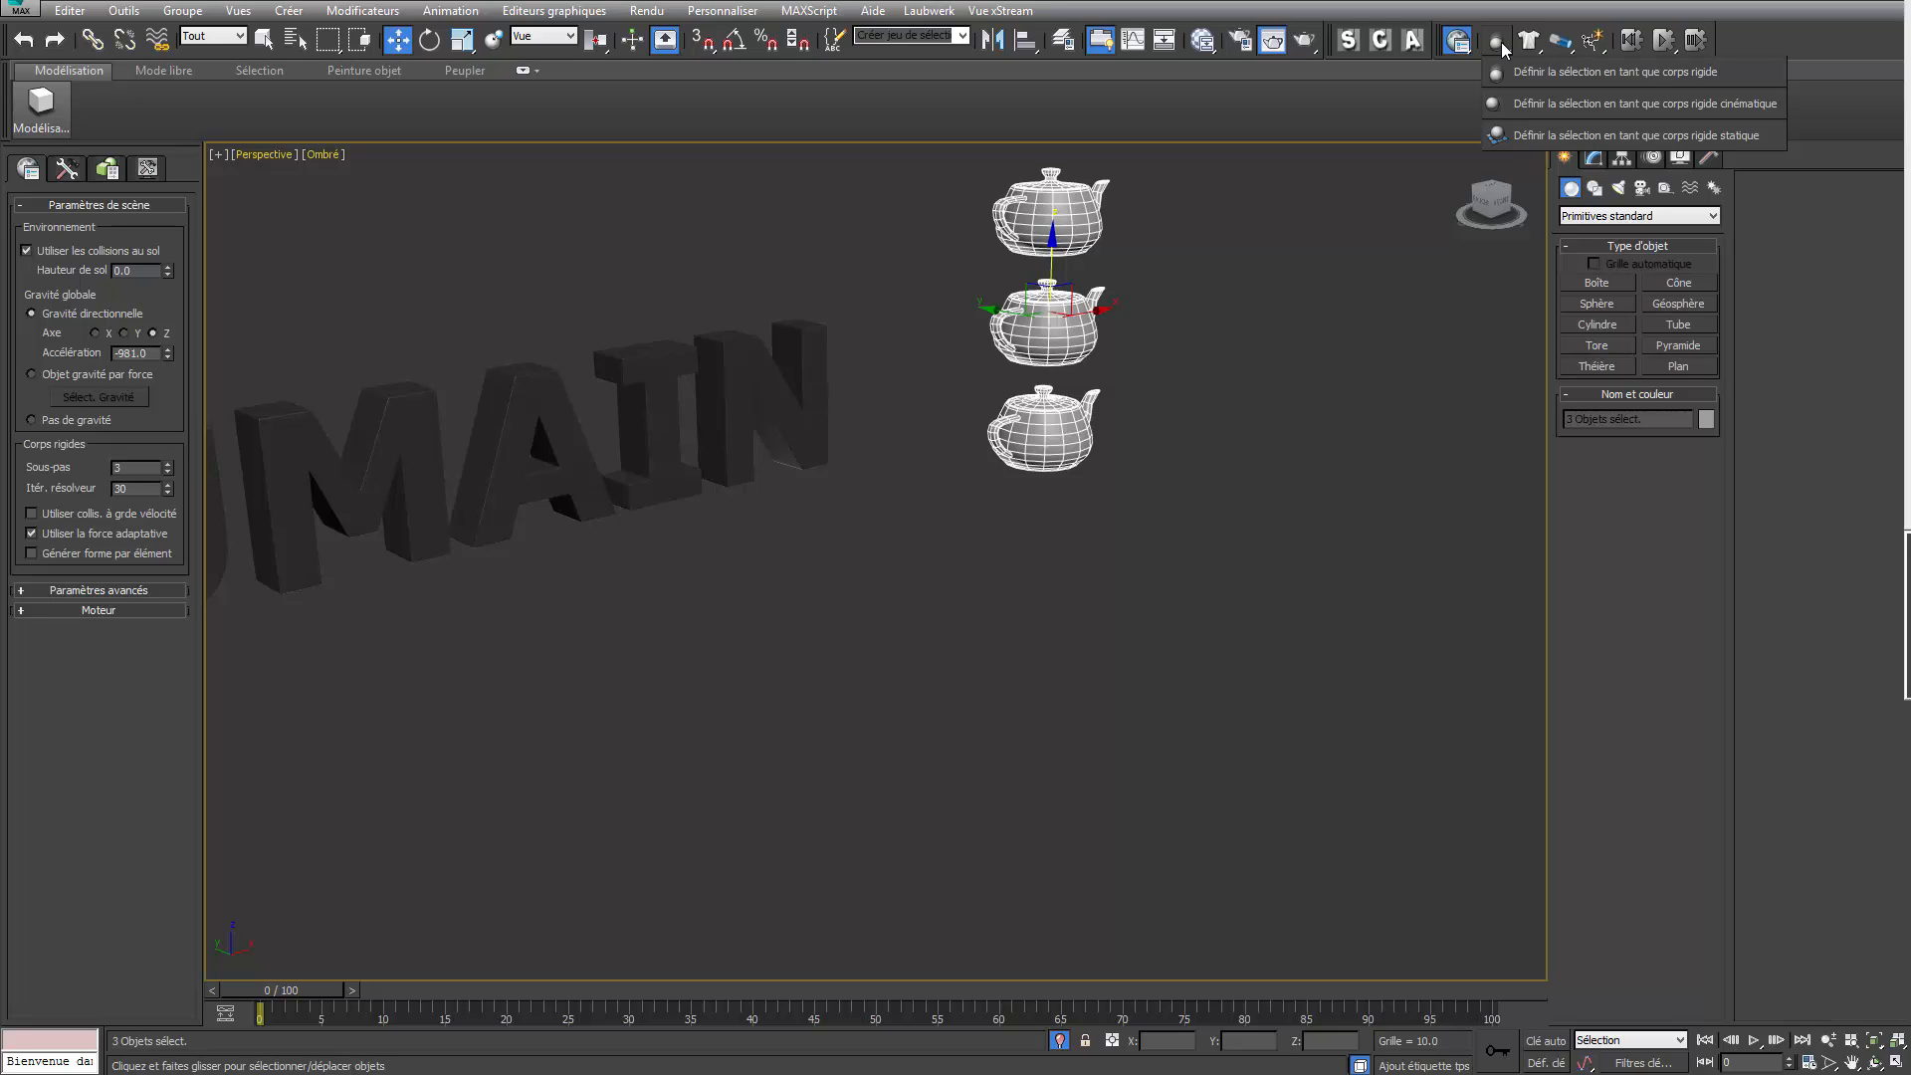
{"action": "left_click", "coordinate": [1694, 74]}
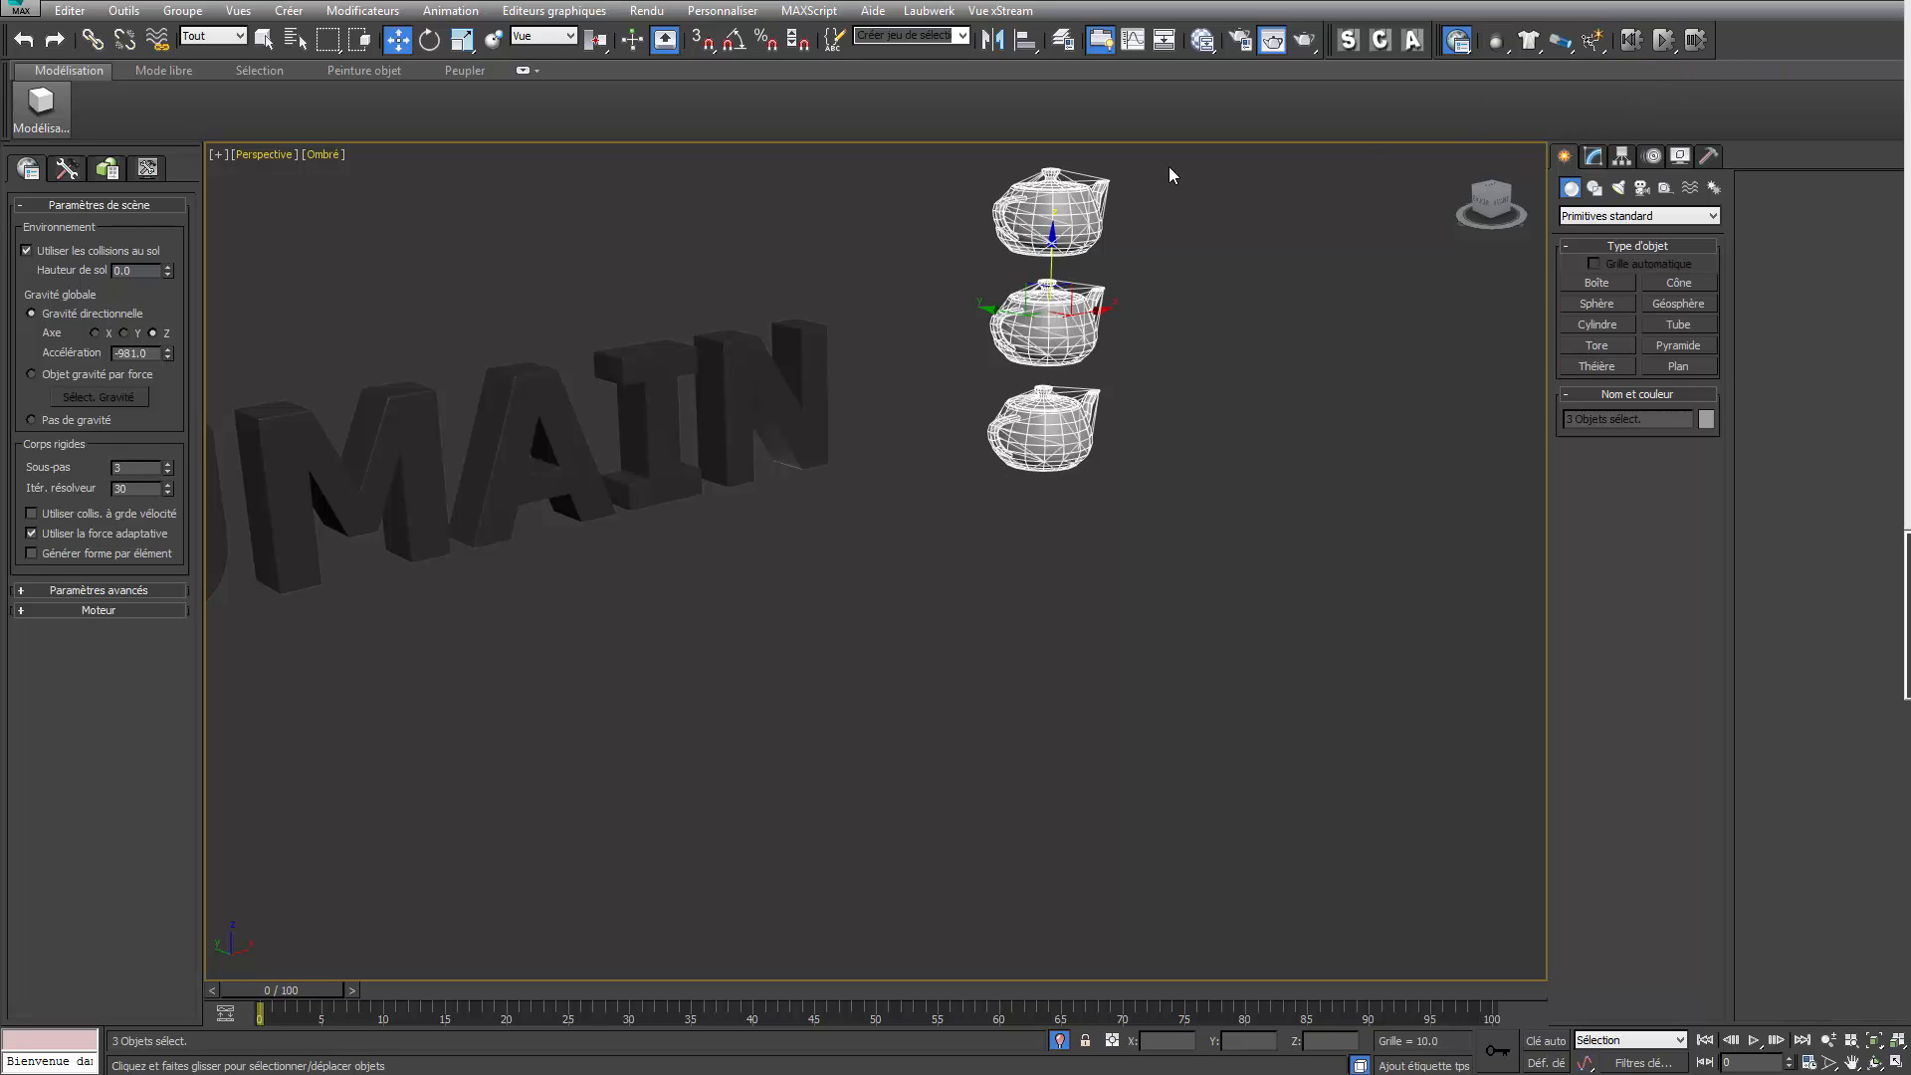
Step: Play the MassFX simulation of the falling teapots and reset it to the start
{"action": "middle_click_drag", "start_coordinate": [1100, 177], "coordinate": [1041, 364]}
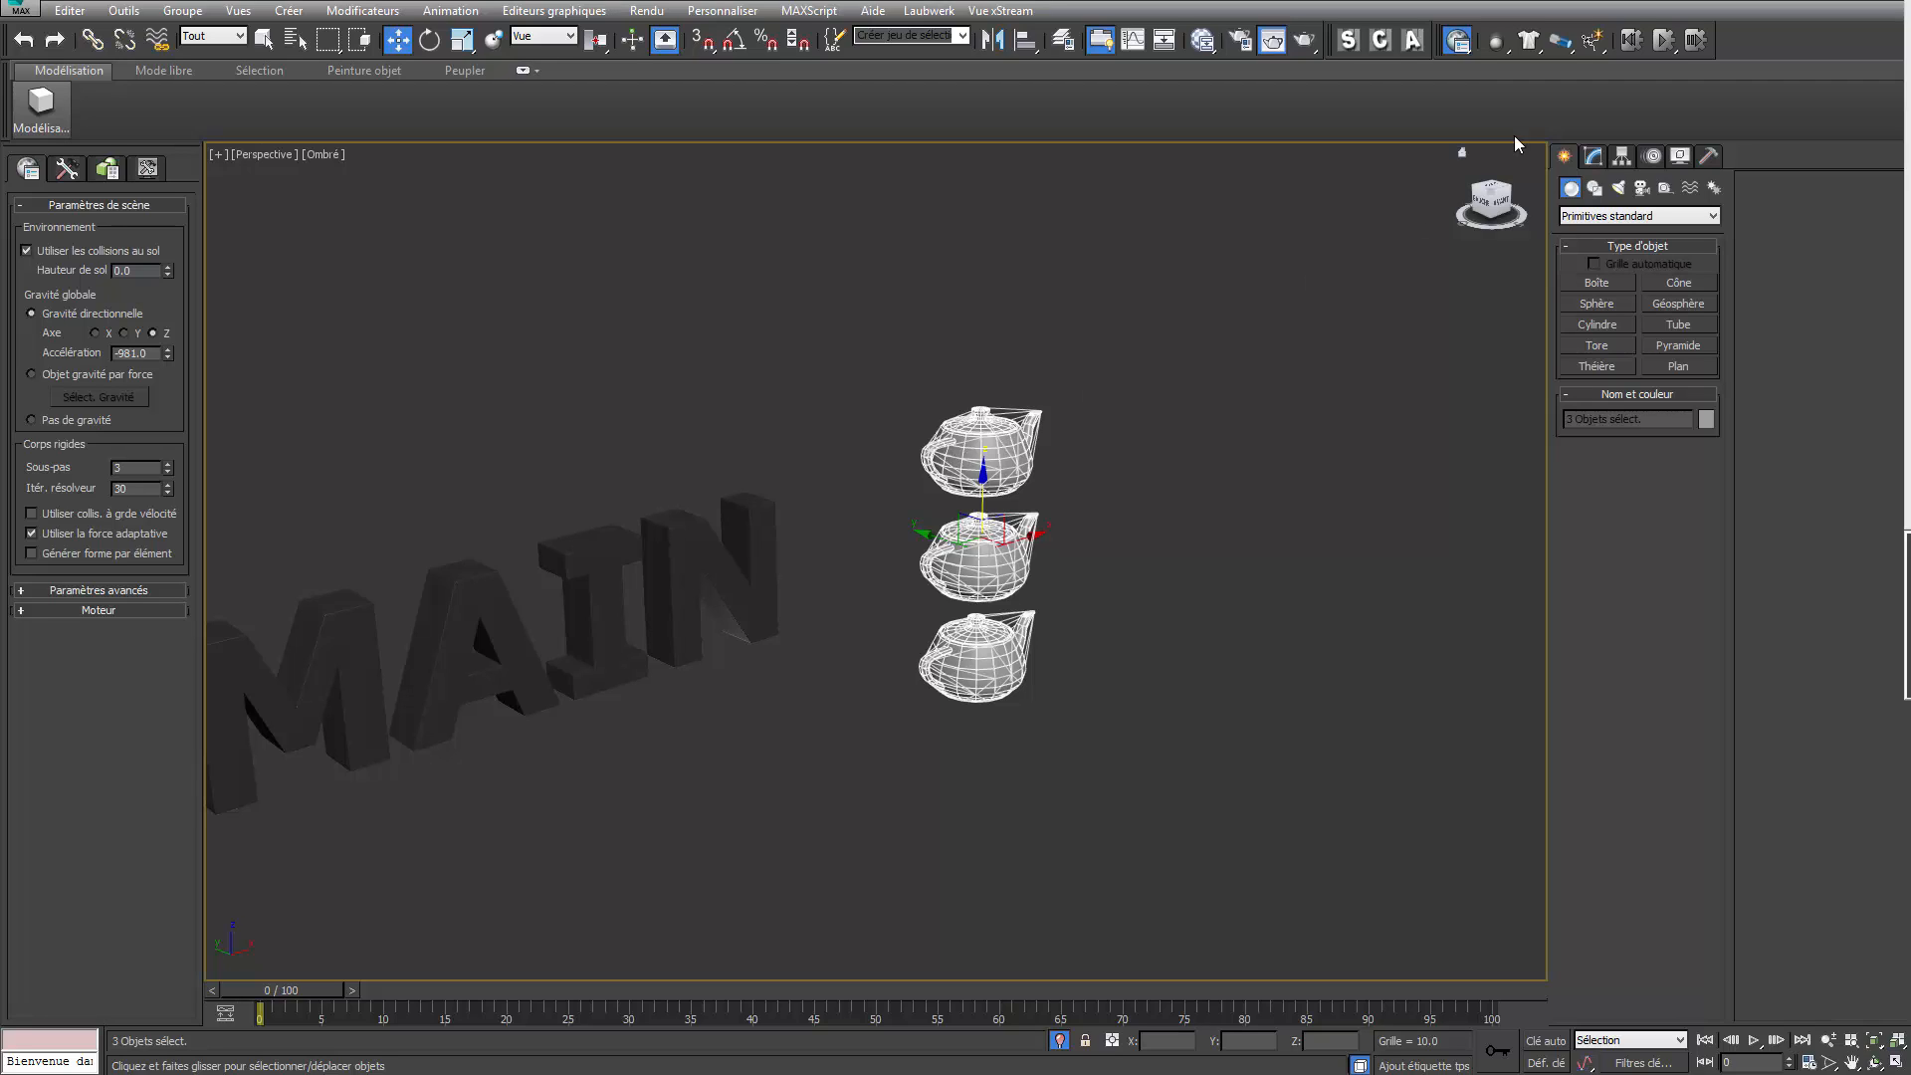
{"action": "left_click", "coordinate": [1662, 42]}
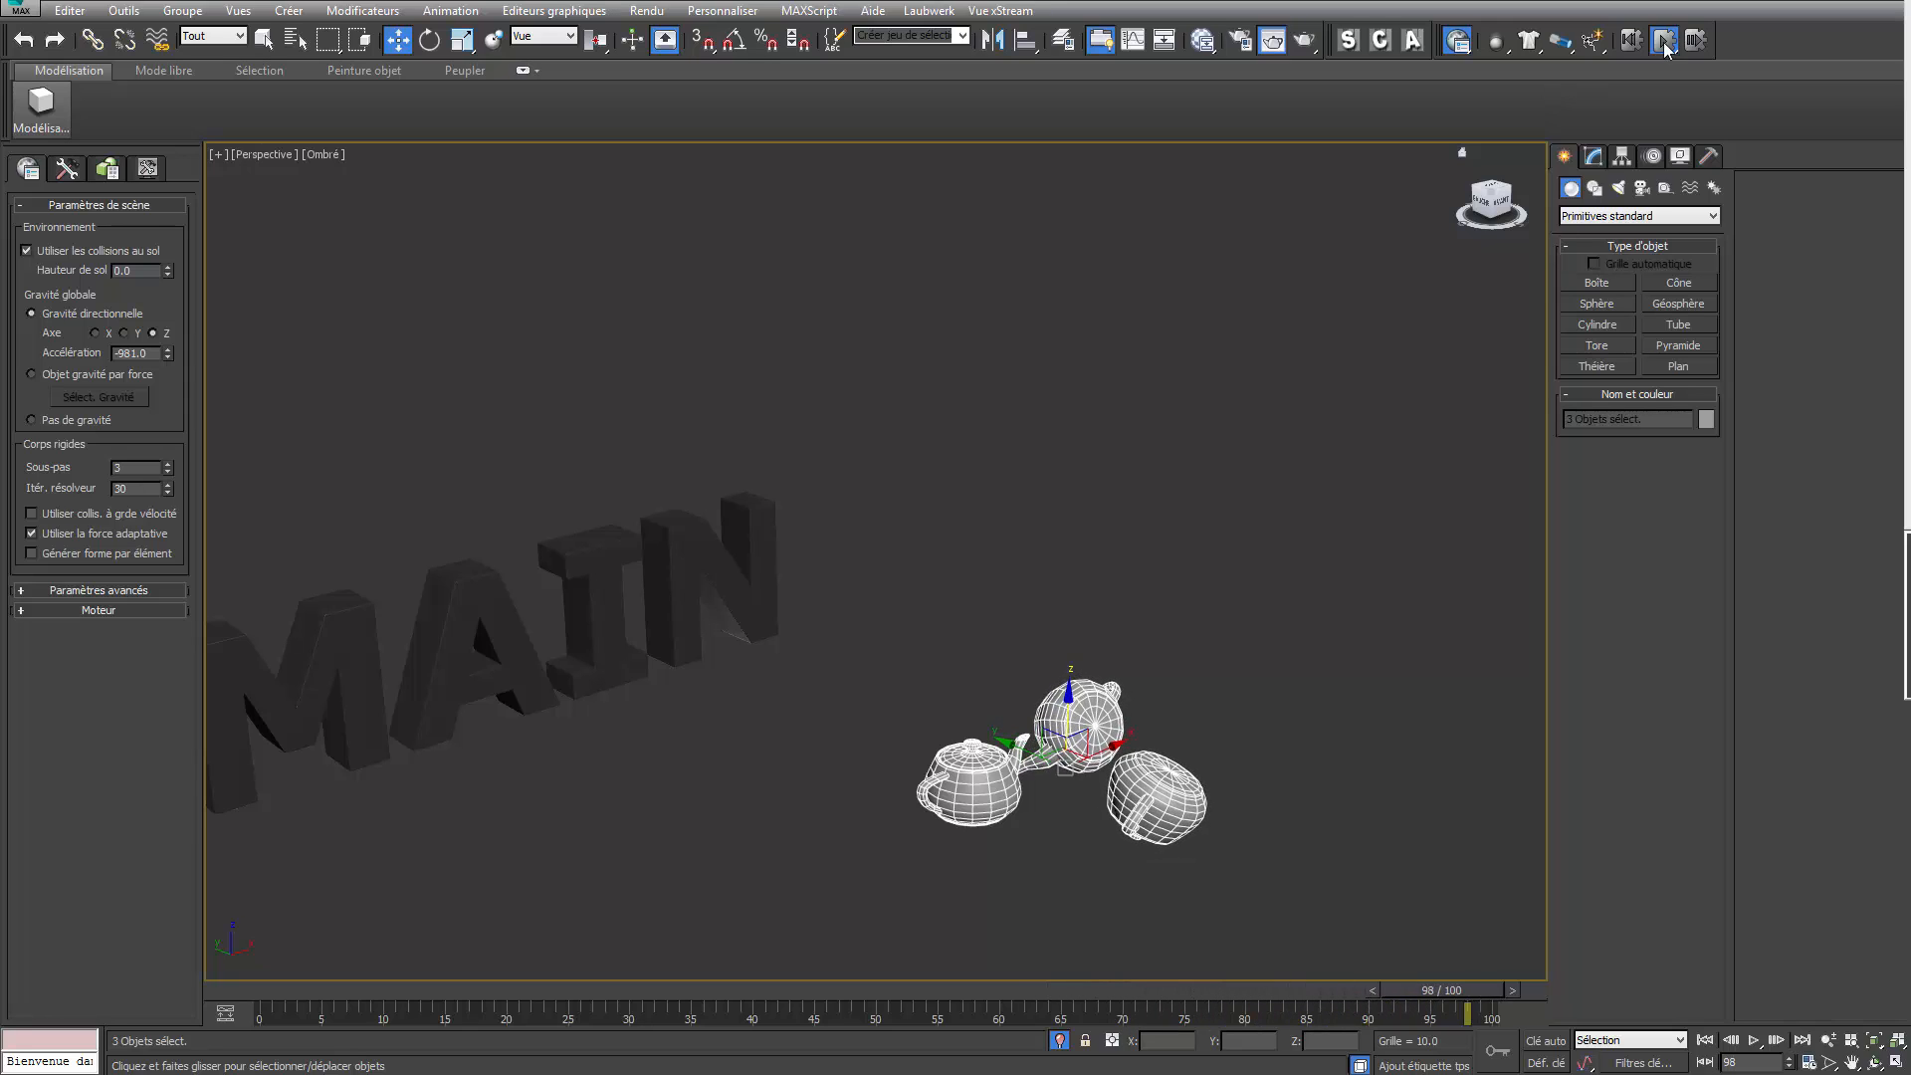
{"action": "left_click", "coordinate": [1628, 41]}
Step: Rotate the stacked teapots individually so each has a different orientation, and reselect all three
{"action": "right_click", "coordinate": [949, 673]}
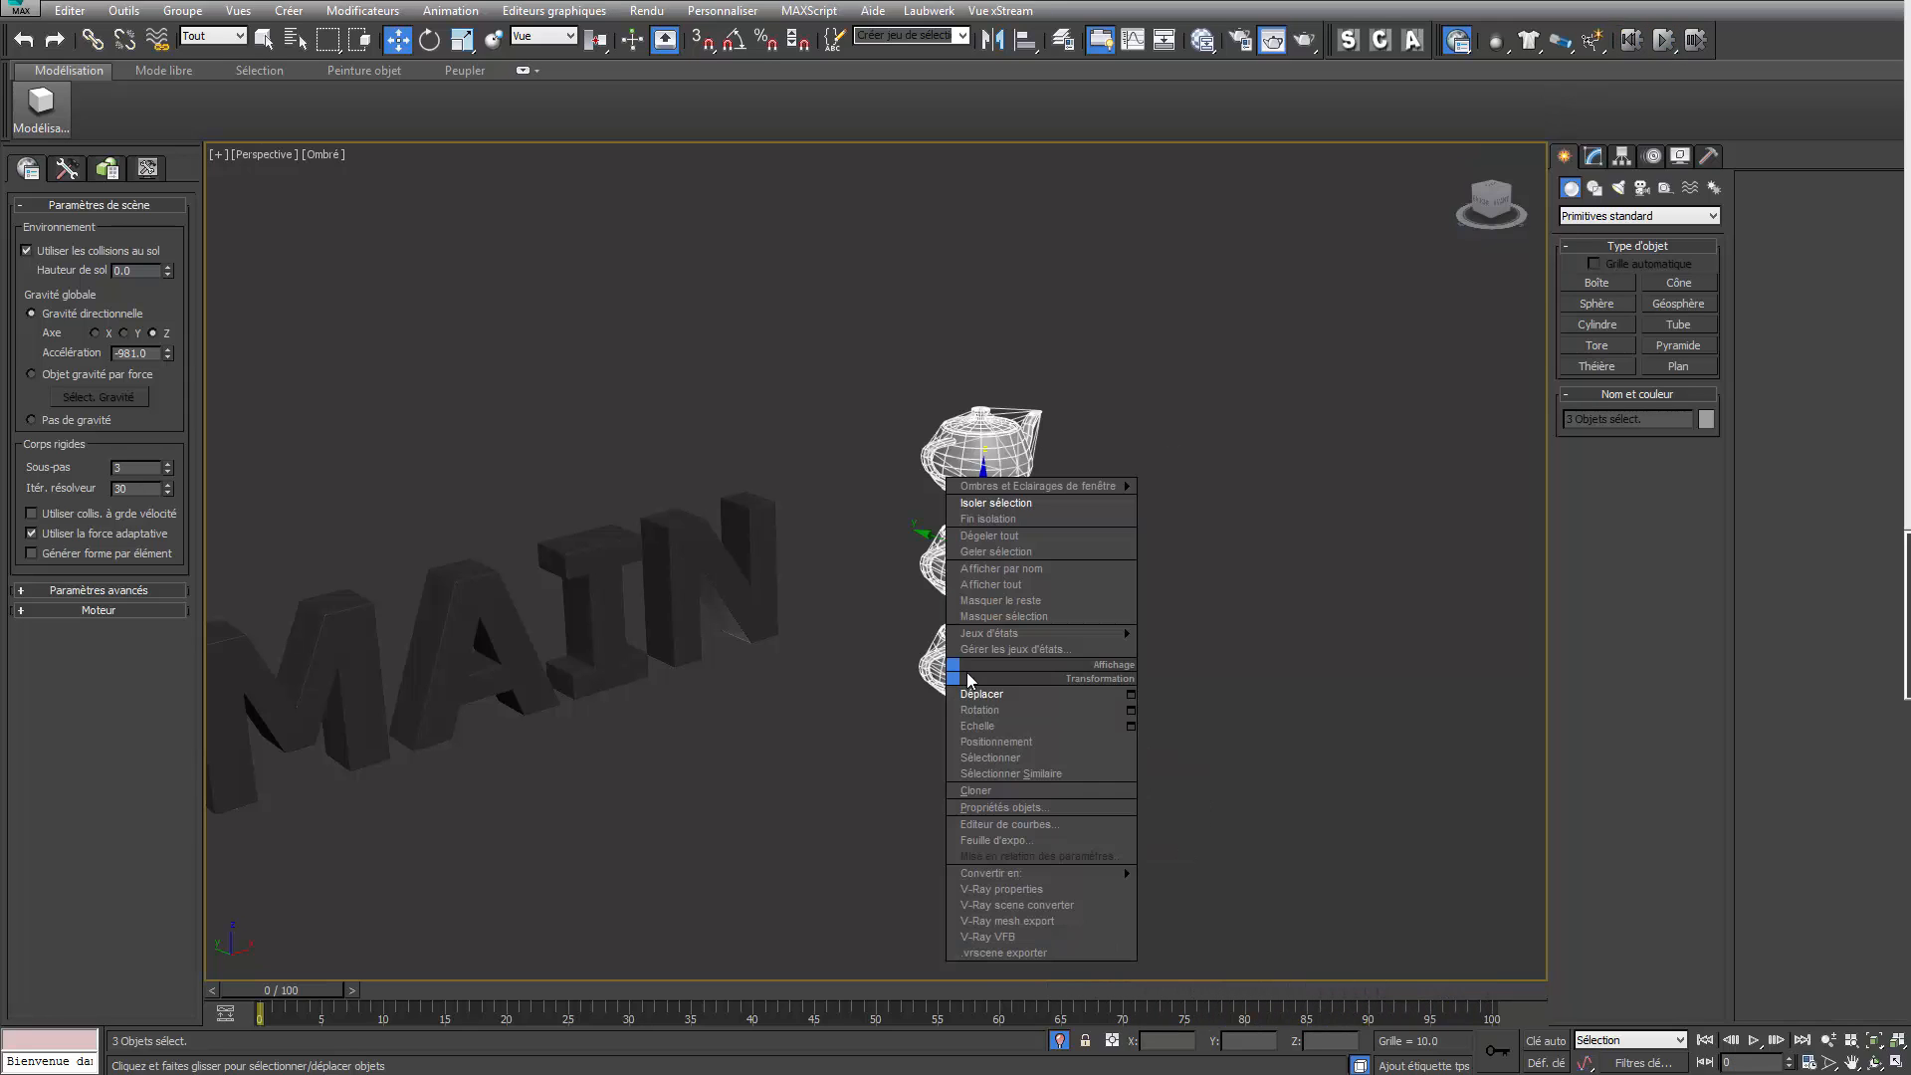
{"action": "left_click", "coordinate": [996, 710]}
{"action": "left_click", "coordinate": [980, 667]}
{"action": "left_click_drag", "start_coordinate": [983, 719], "coordinate": [936, 715]}
{"action": "left_click_drag", "start_coordinate": [996, 554], "coordinate": [1009, 439]}
{"action": "left_click", "coordinate": [990, 459]}
{"action": "left_click", "coordinate": [1144, 475]}
{"action": "left_click_drag", "start_coordinate": [872, 360], "coordinate": [1068, 737]}
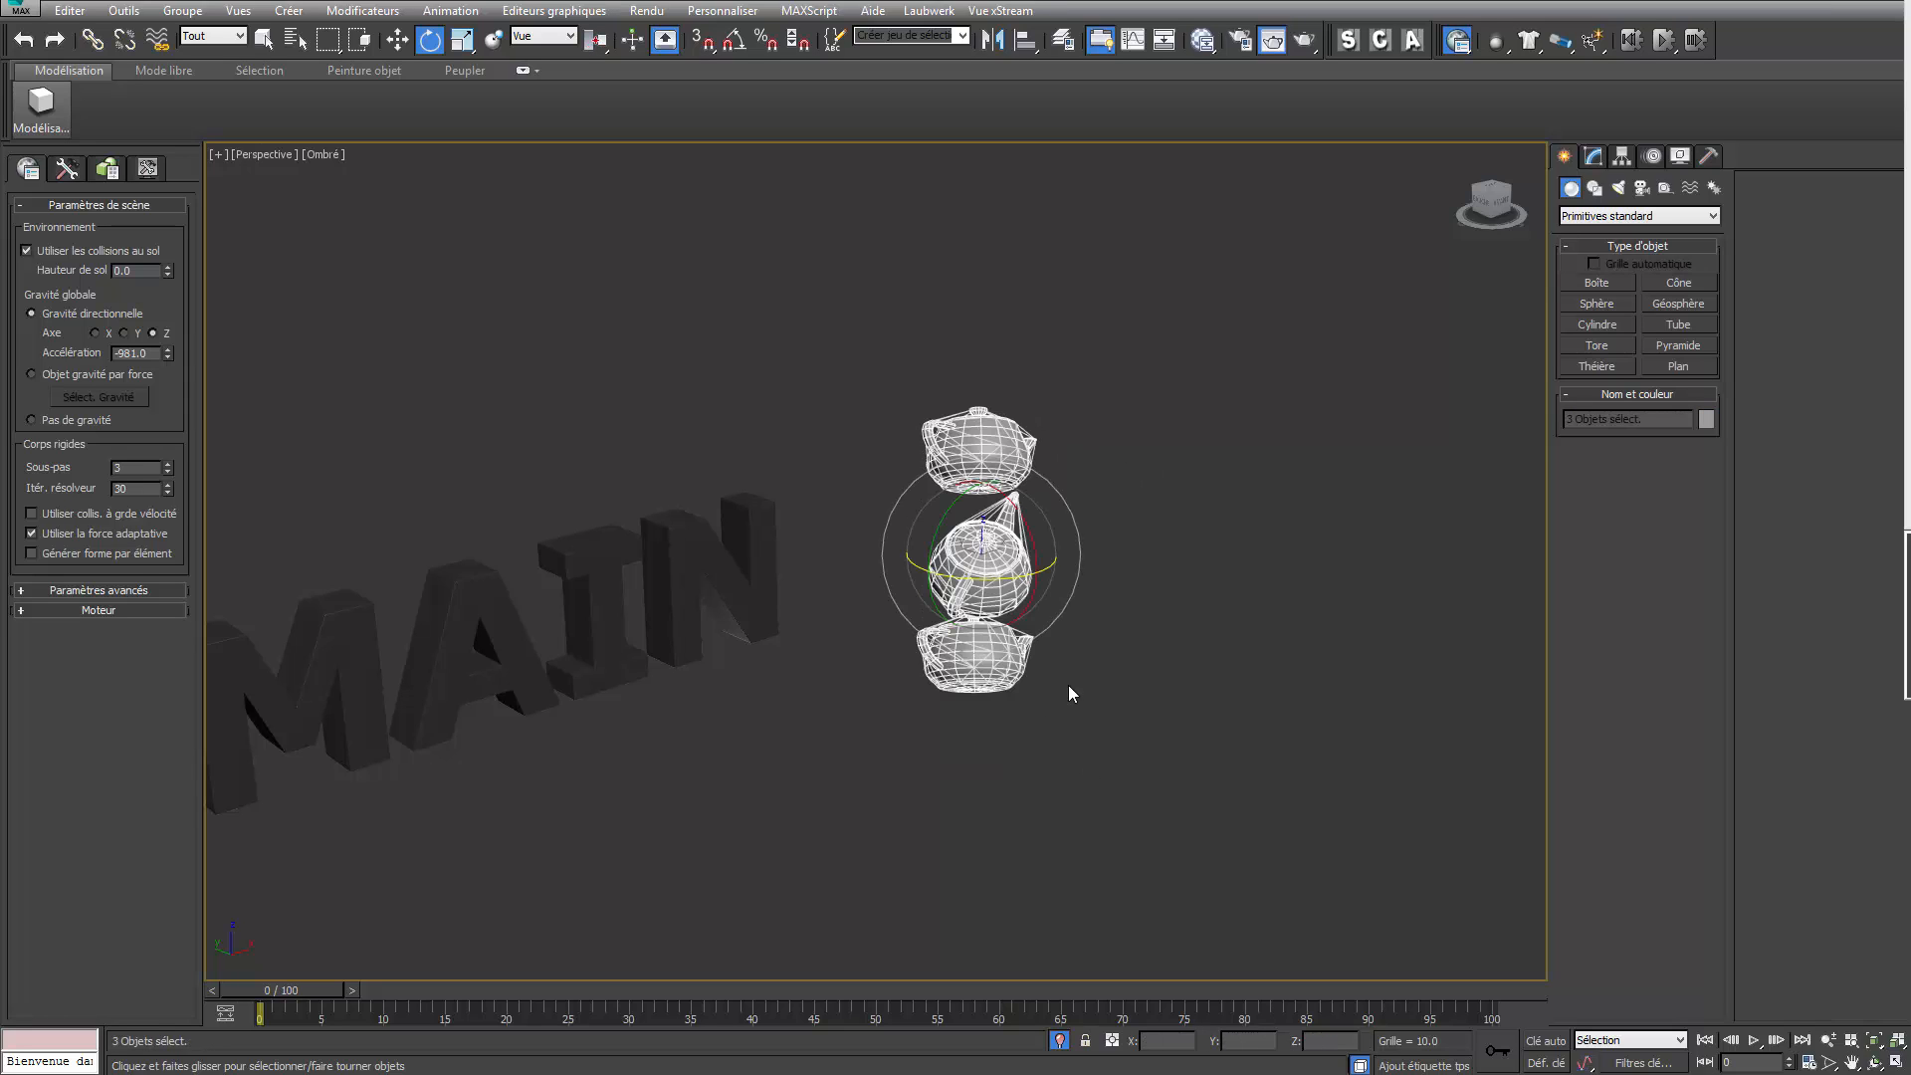
Step: Move the three teapots higher along Z and play the simulation from the new height
{"action": "right_click", "coordinate": [1025, 580]}
{"action": "left_click", "coordinate": [1060, 603]}
{"action": "left_click_drag", "start_coordinate": [983, 542], "coordinate": [985, 356]}
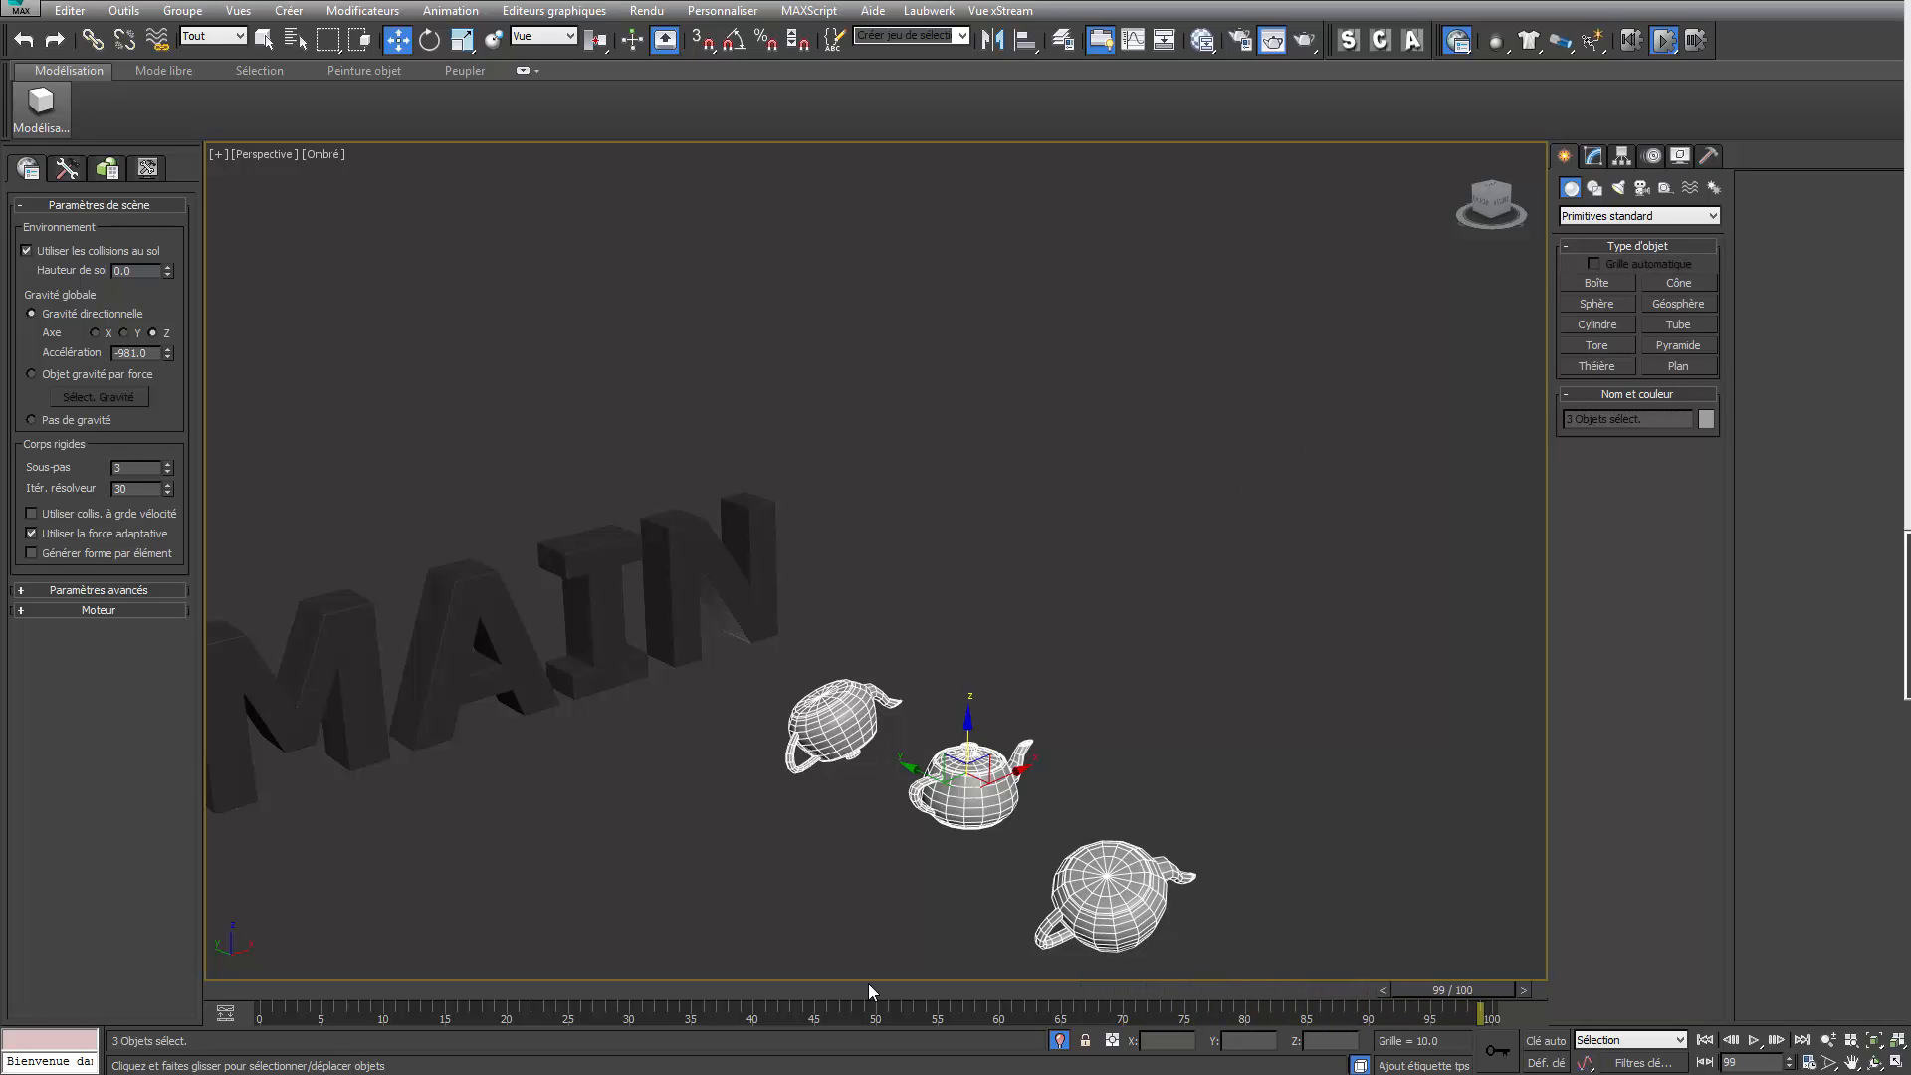
Step: Hide the HUMAIN text object so only the teapots remain in the scene
{"action": "left_click", "coordinate": [606, 595]}
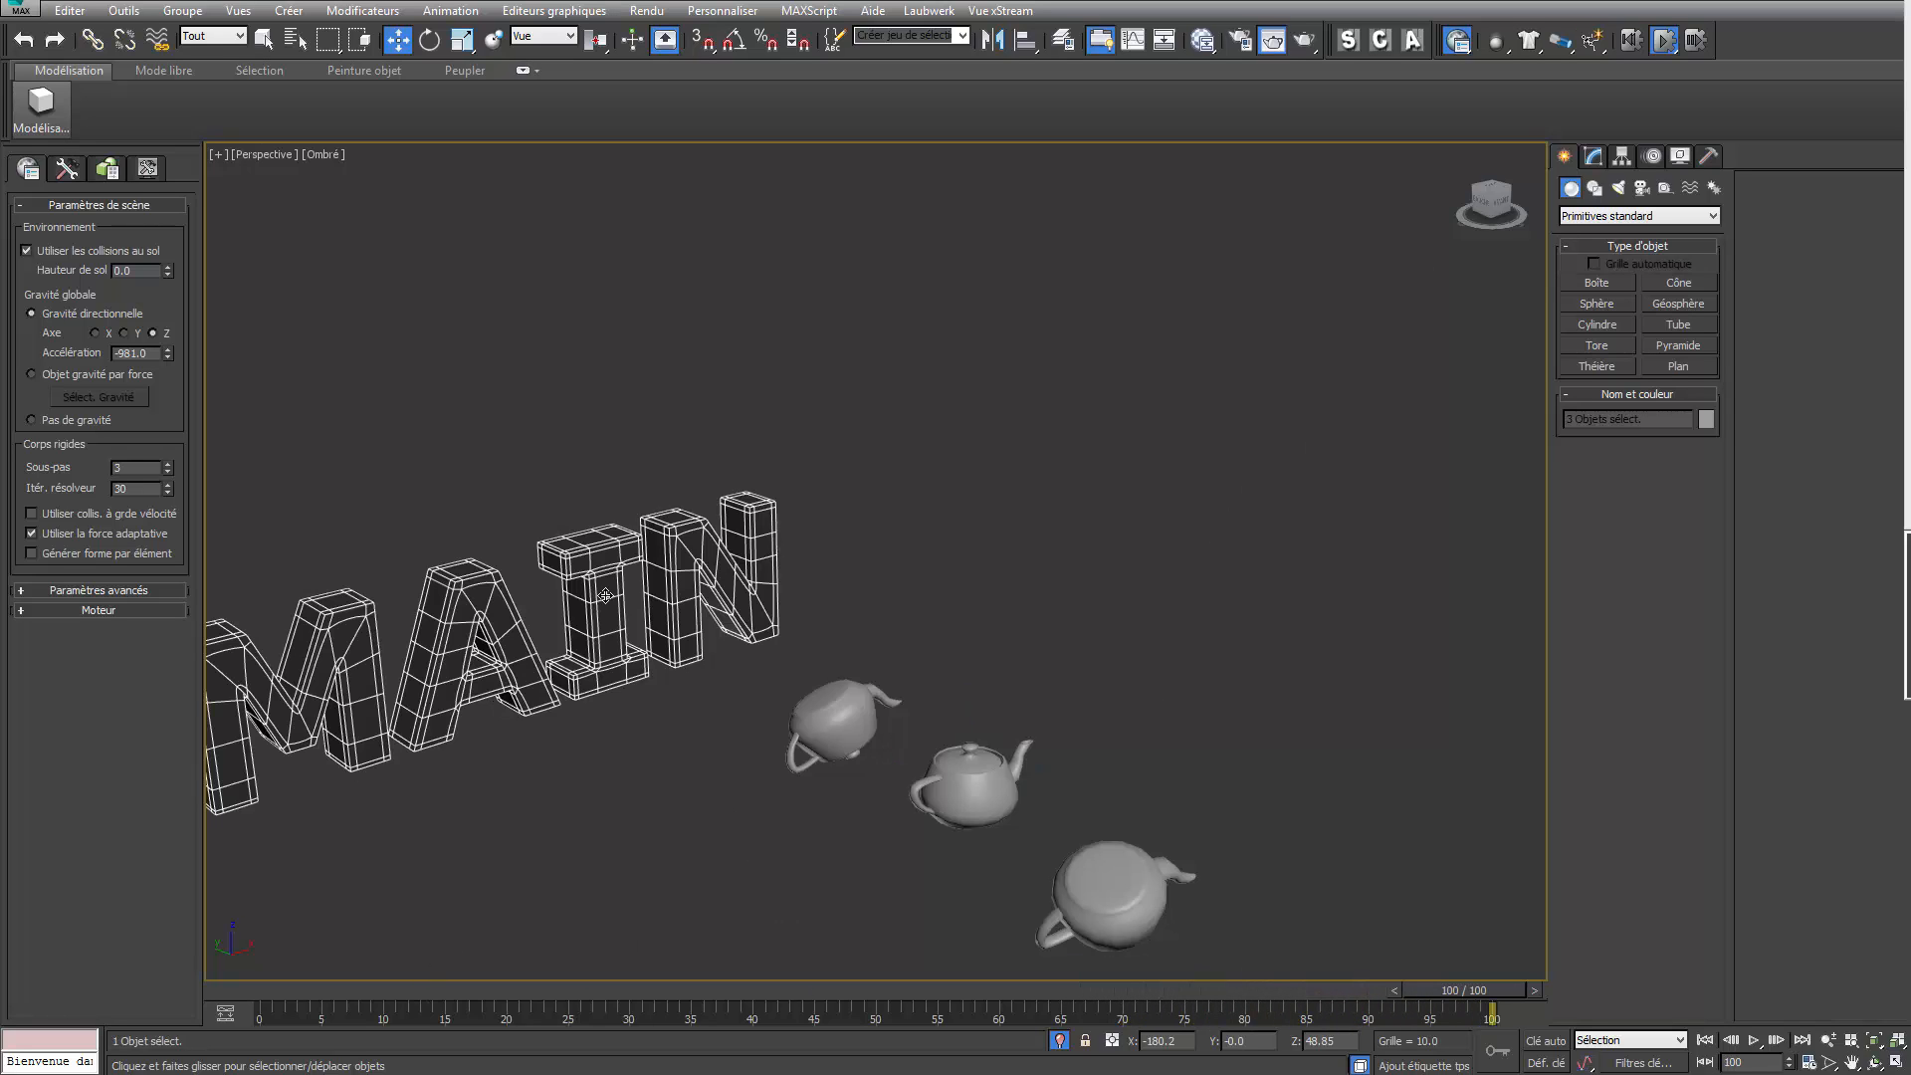
{"action": "right_click", "coordinate": [605, 595]}
{"action": "left_click", "coordinate": [715, 534]}
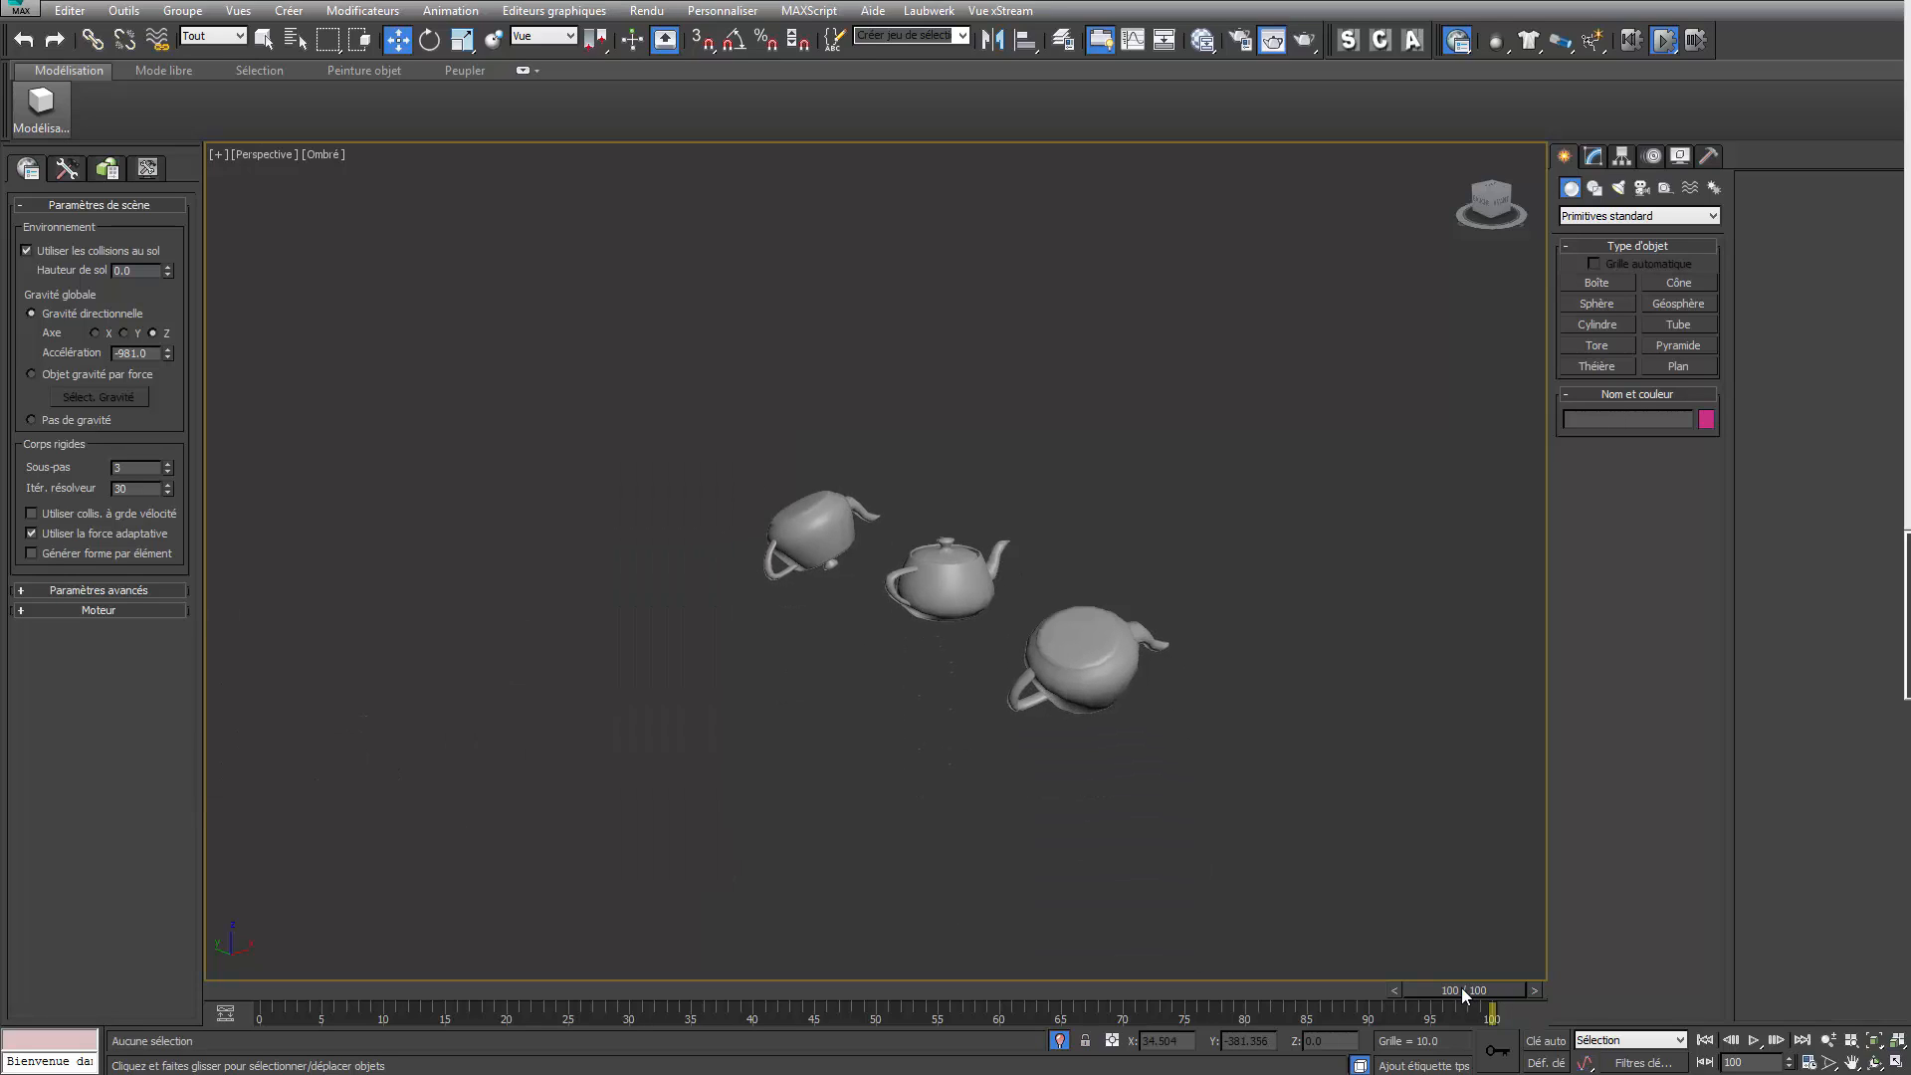
Step: Return the teapot simulation to its start state and display the ground grid
{"action": "left_click_drag", "start_coordinate": [1463, 991], "coordinate": [312, 977]}
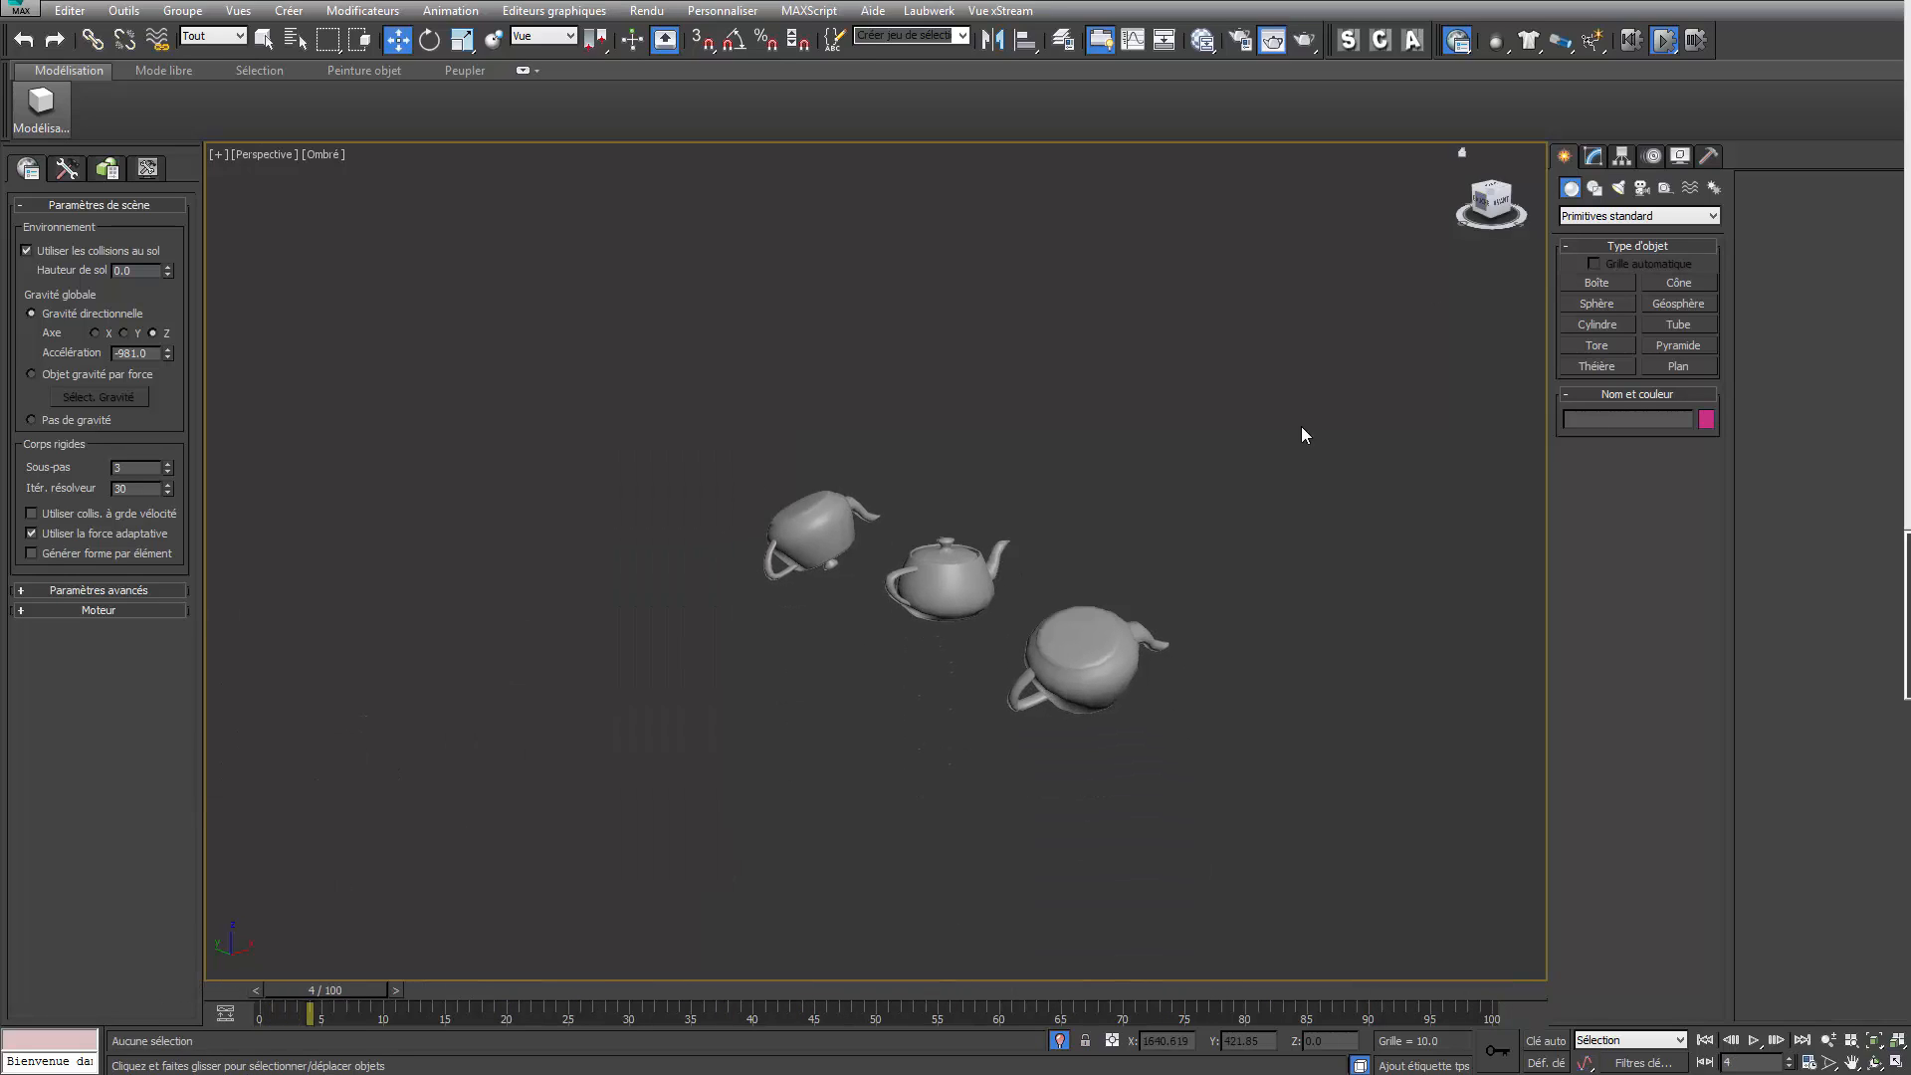
{"action": "left_click", "coordinate": [1667, 42]}
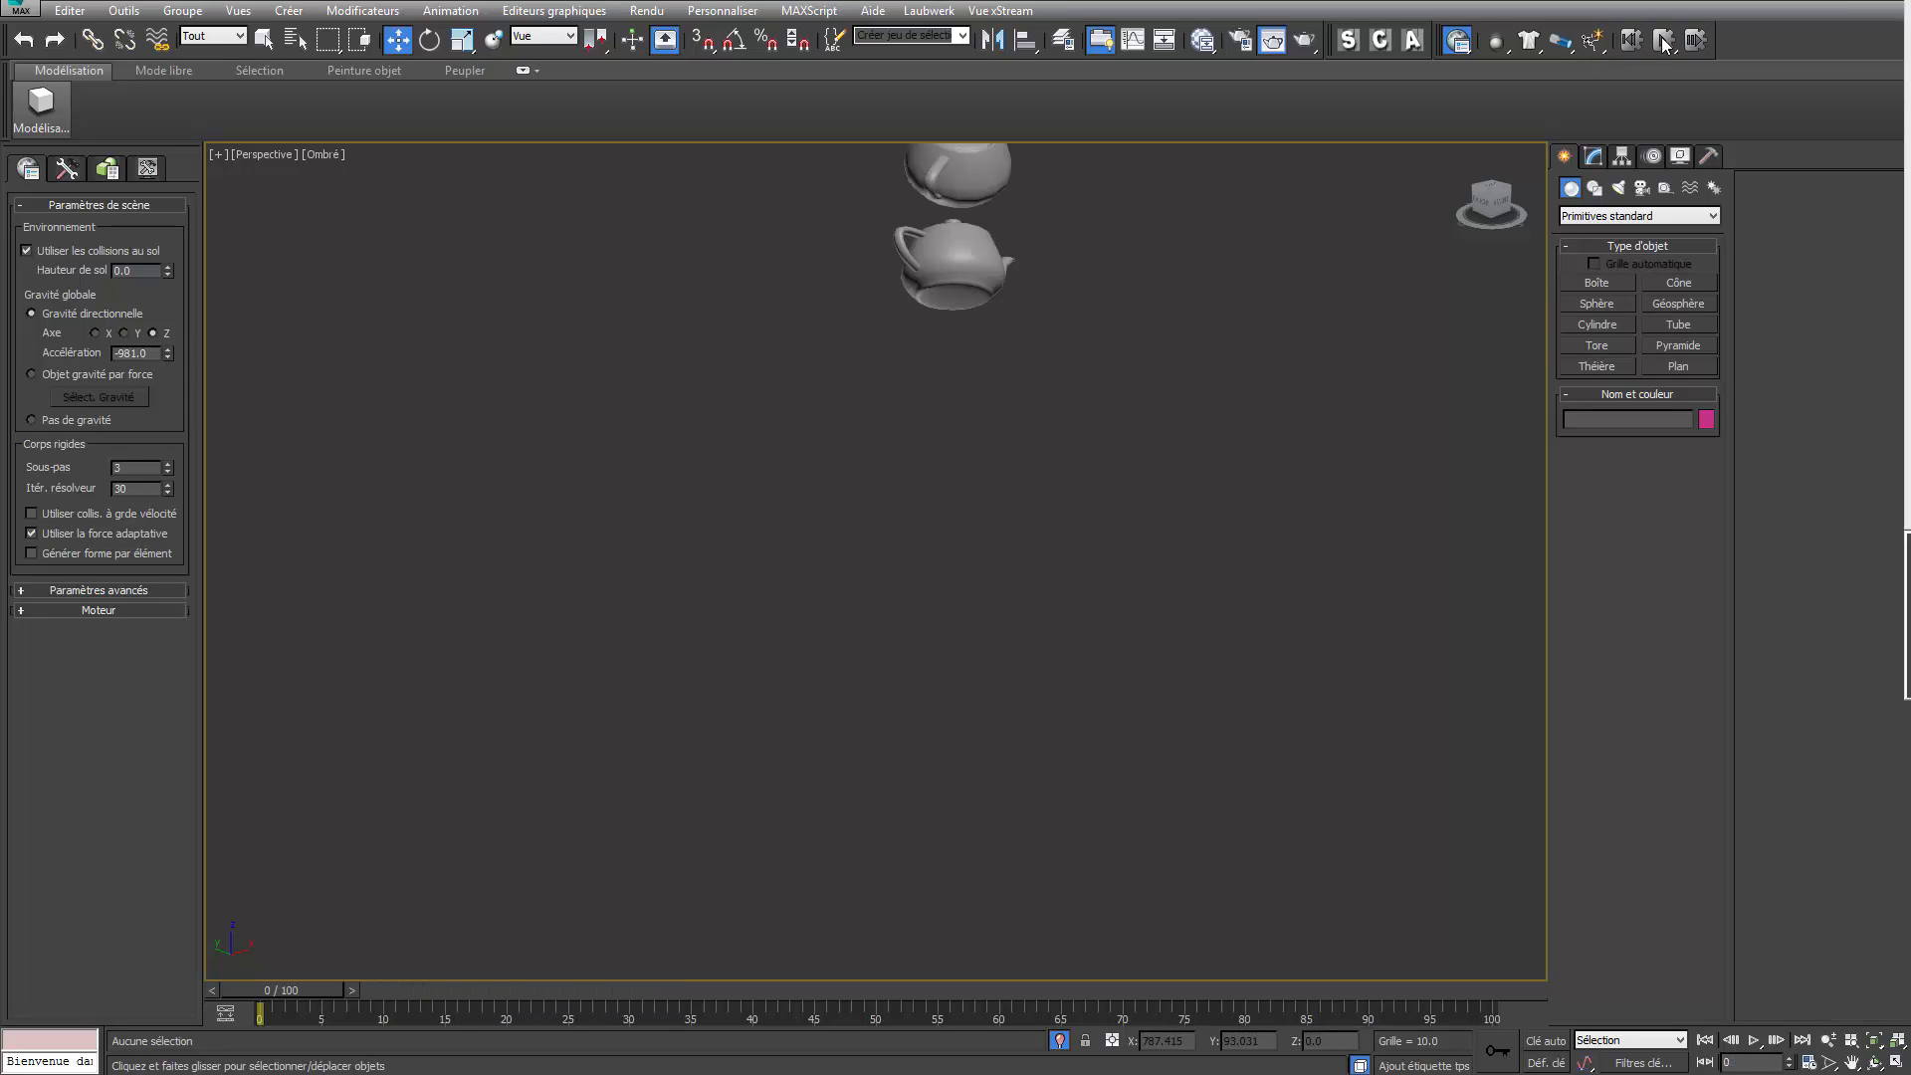
{"action": "key", "text": "g"}
{"action": "middle_click_drag", "start_coordinate": [1010, 470], "coordinate": [1063, 525]}
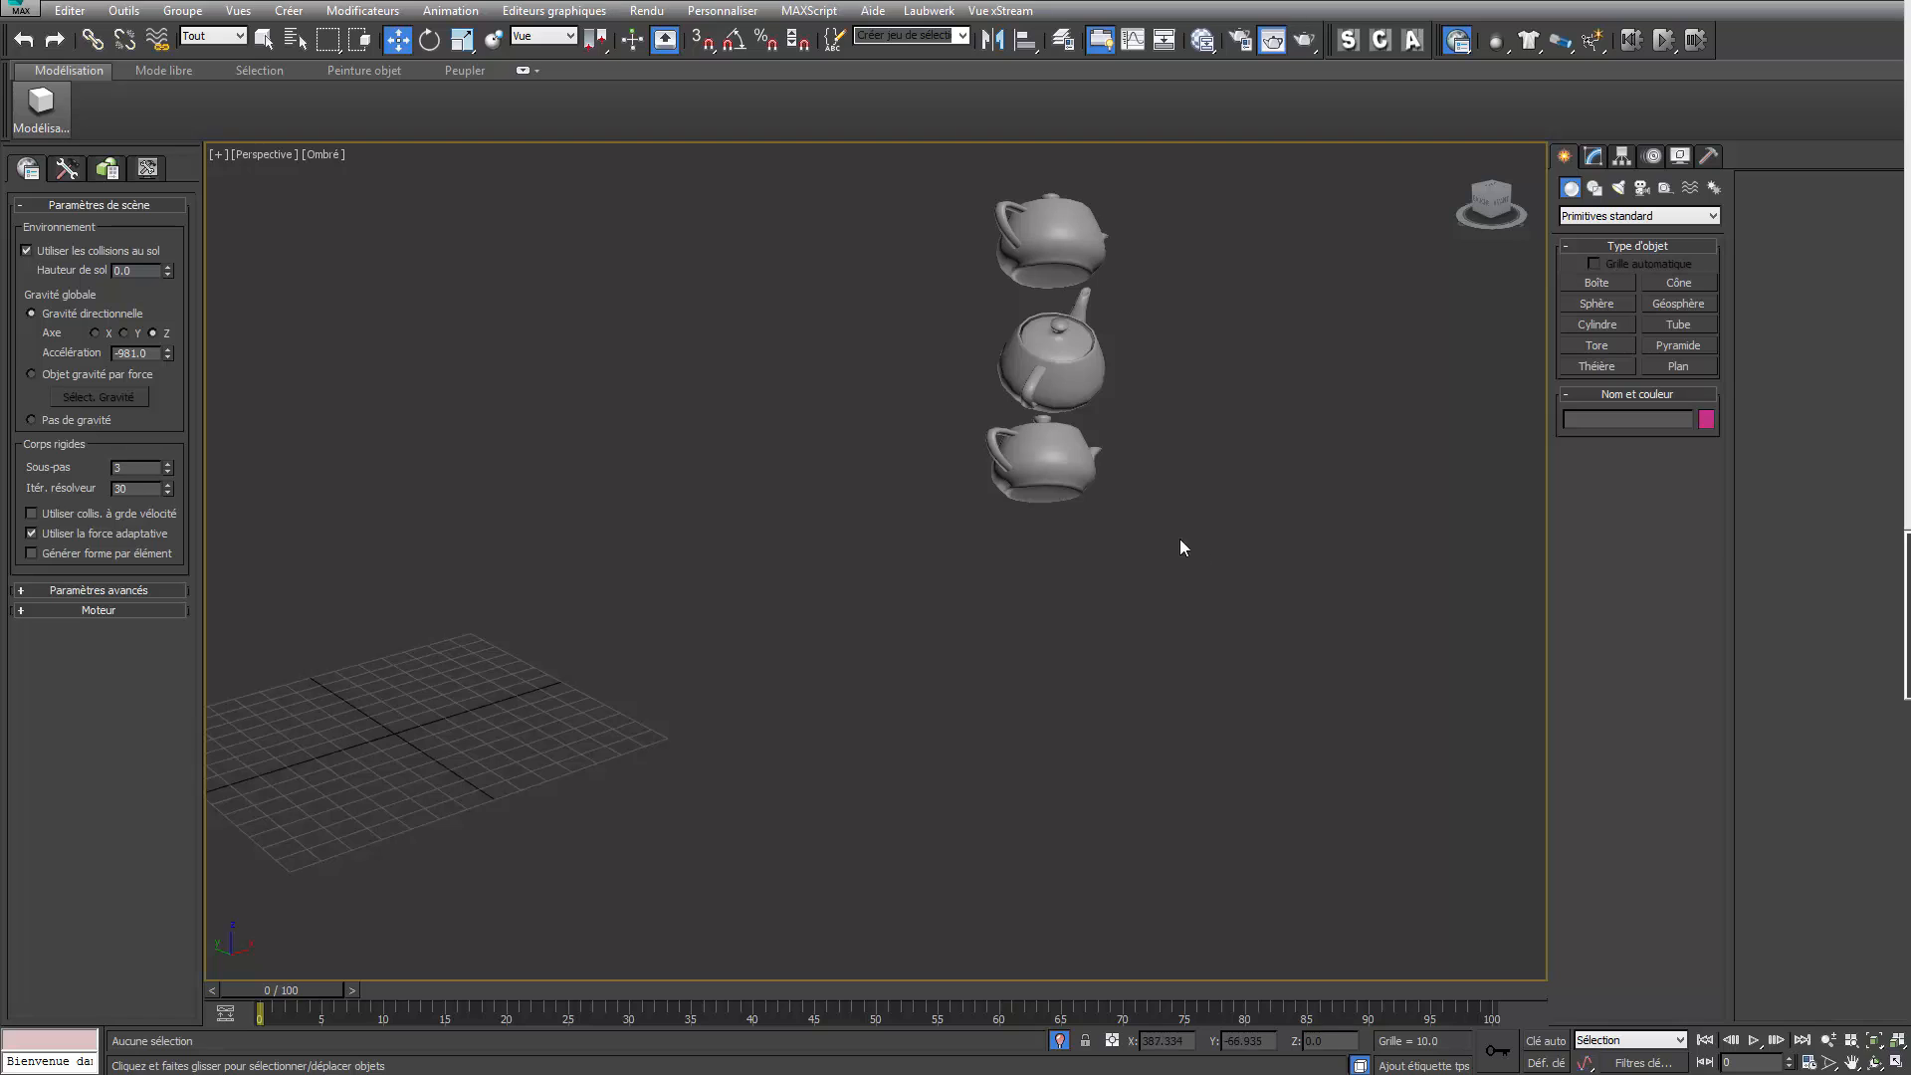
Step: Move the three teapots together in the top view to the grid's centre and return to the perspective view
{"action": "left_click_drag", "start_coordinate": [1194, 547], "coordinate": [866, 166]}
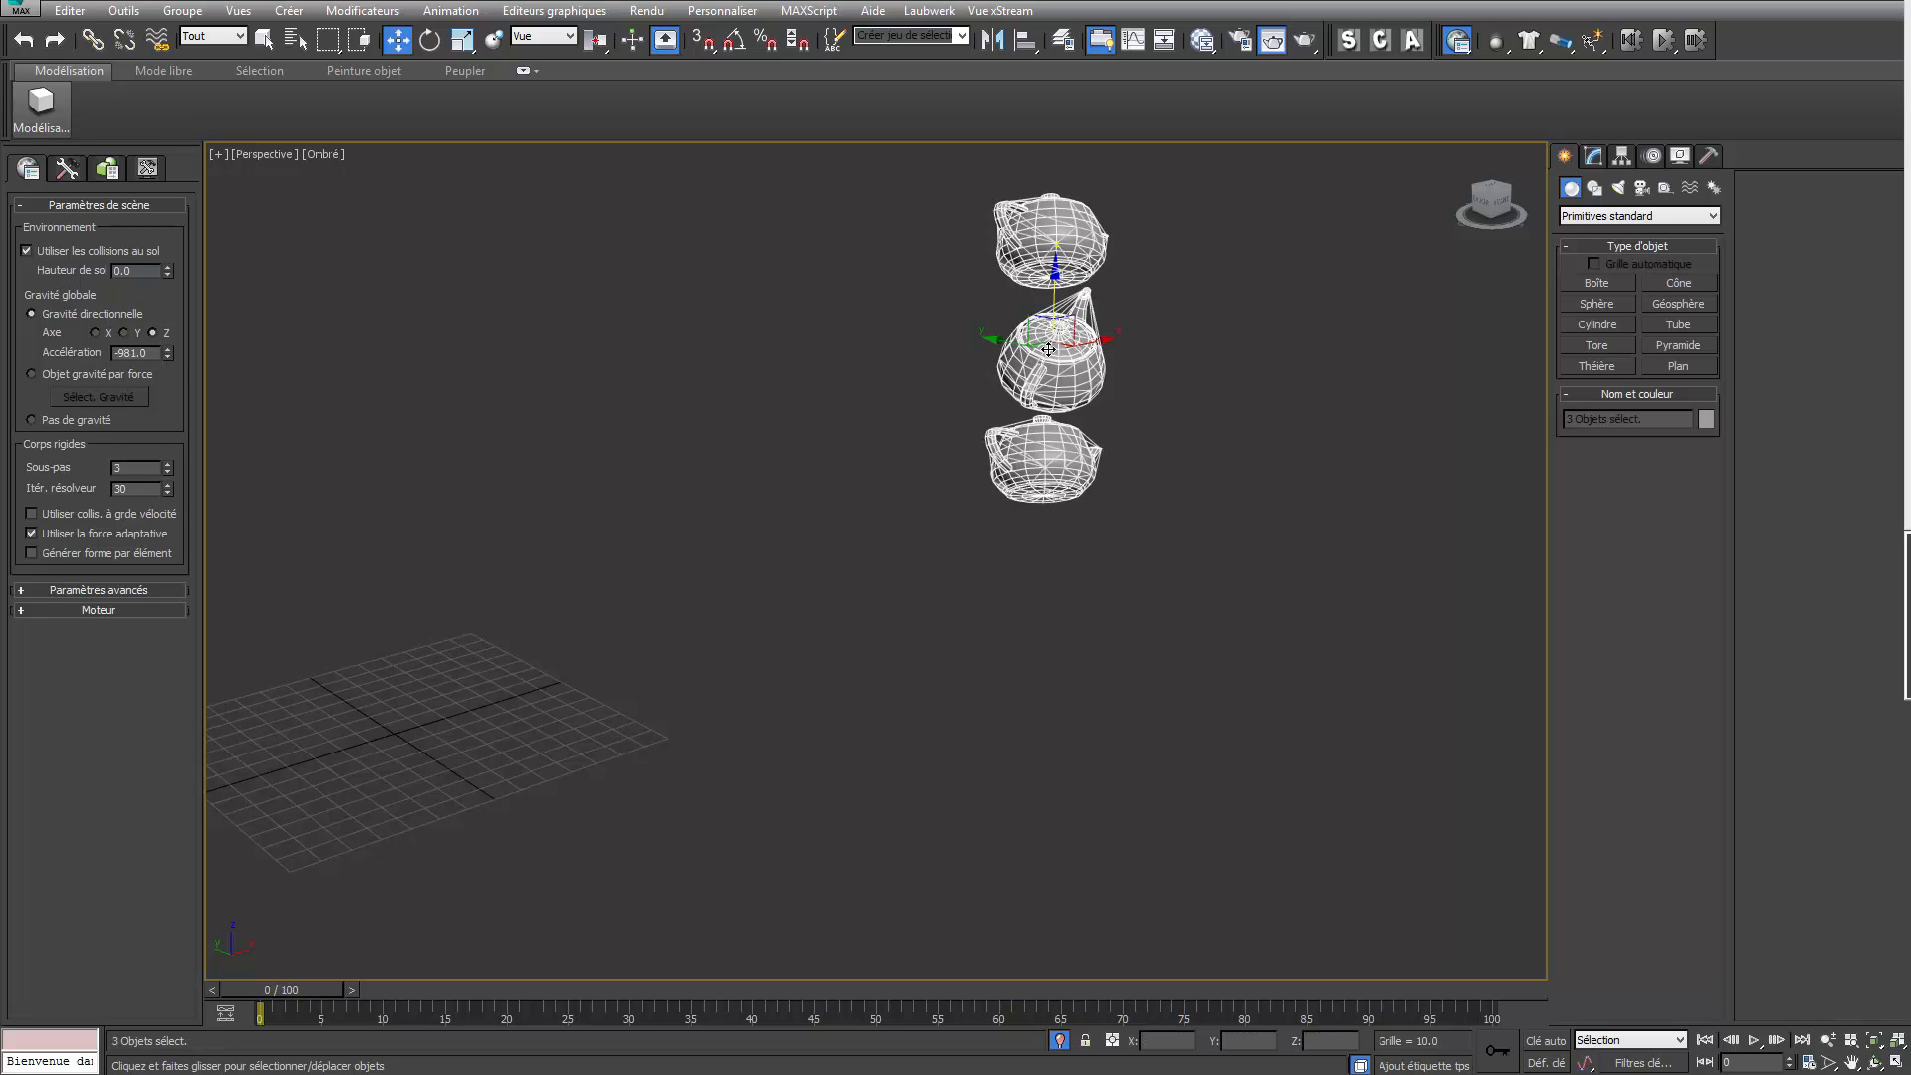
{"action": "key", "text": "t"}
{"action": "scroll", "coordinate": [998, 445], "scroll_direction": "down", "scroll_amount": 5}
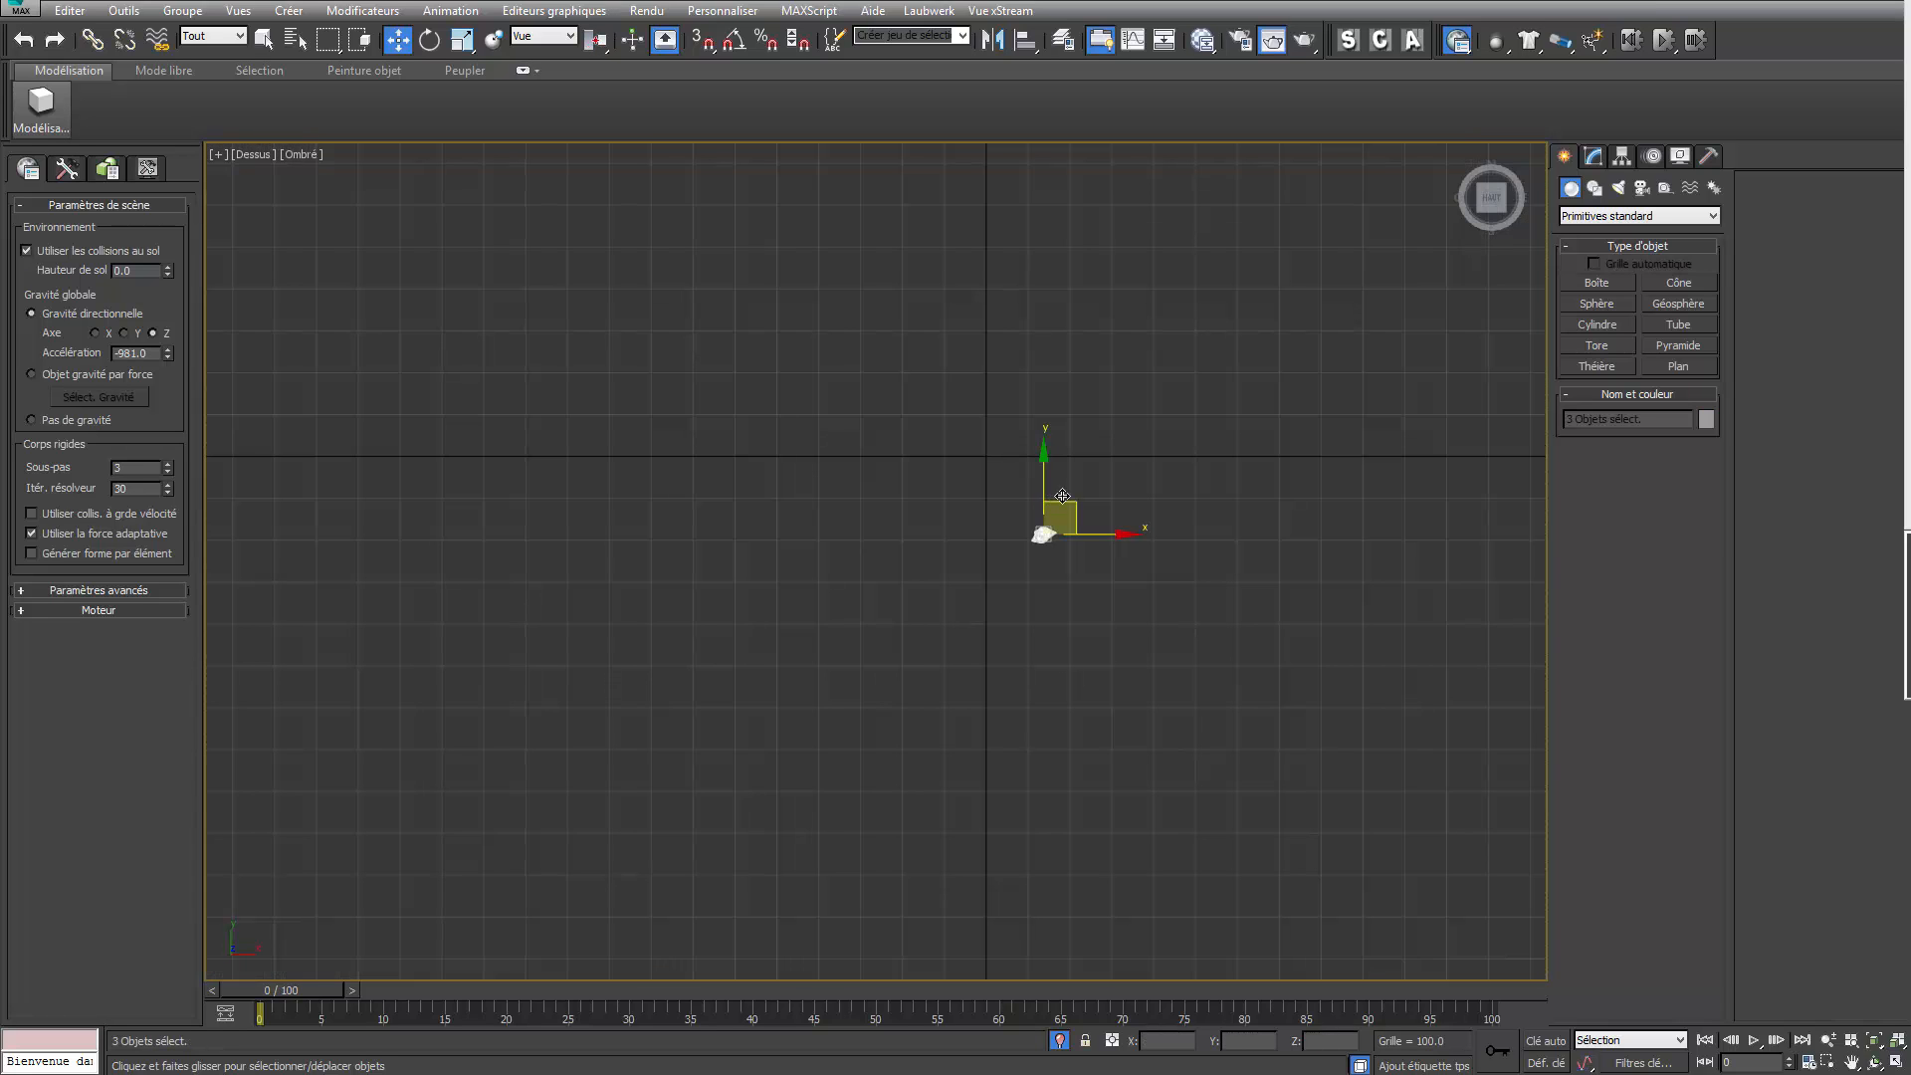
{"action": "left_click_drag", "start_coordinate": [1062, 496], "coordinate": [1012, 438]}
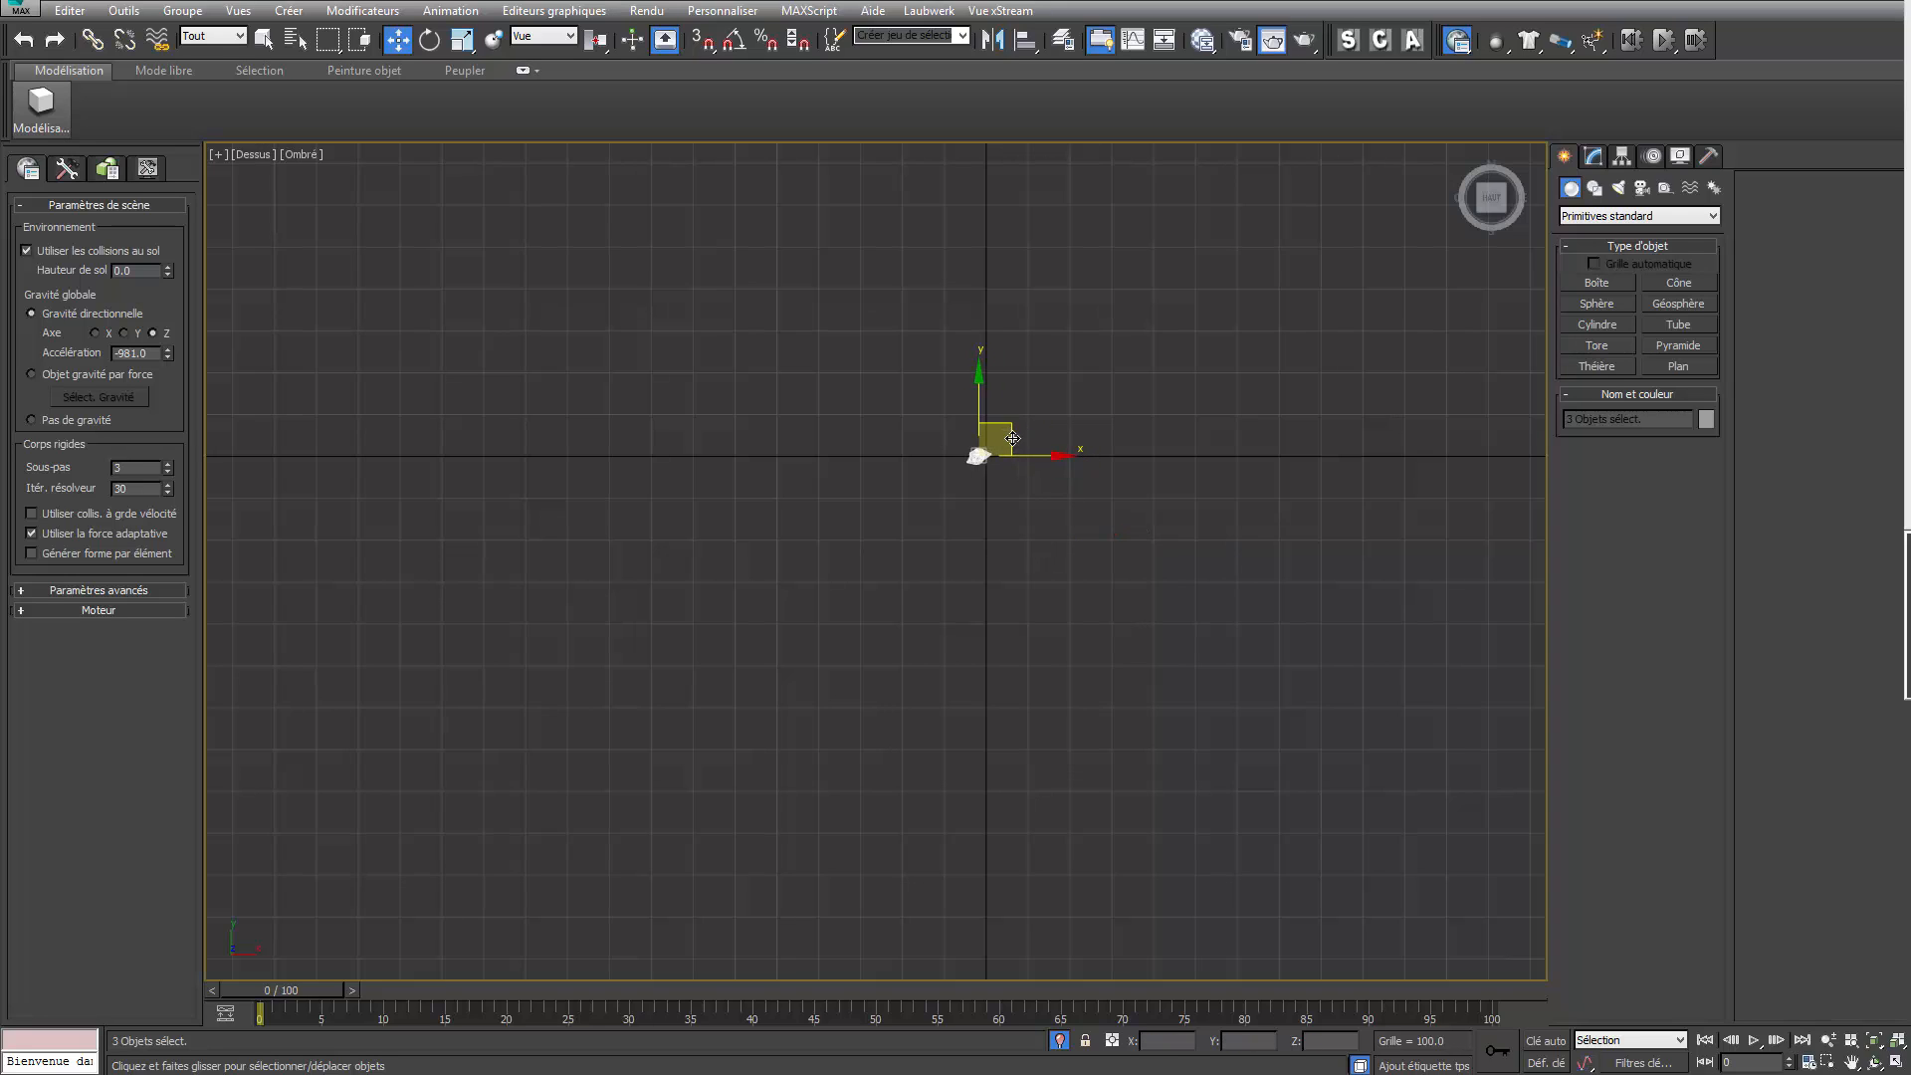
{"action": "key", "text": "p"}
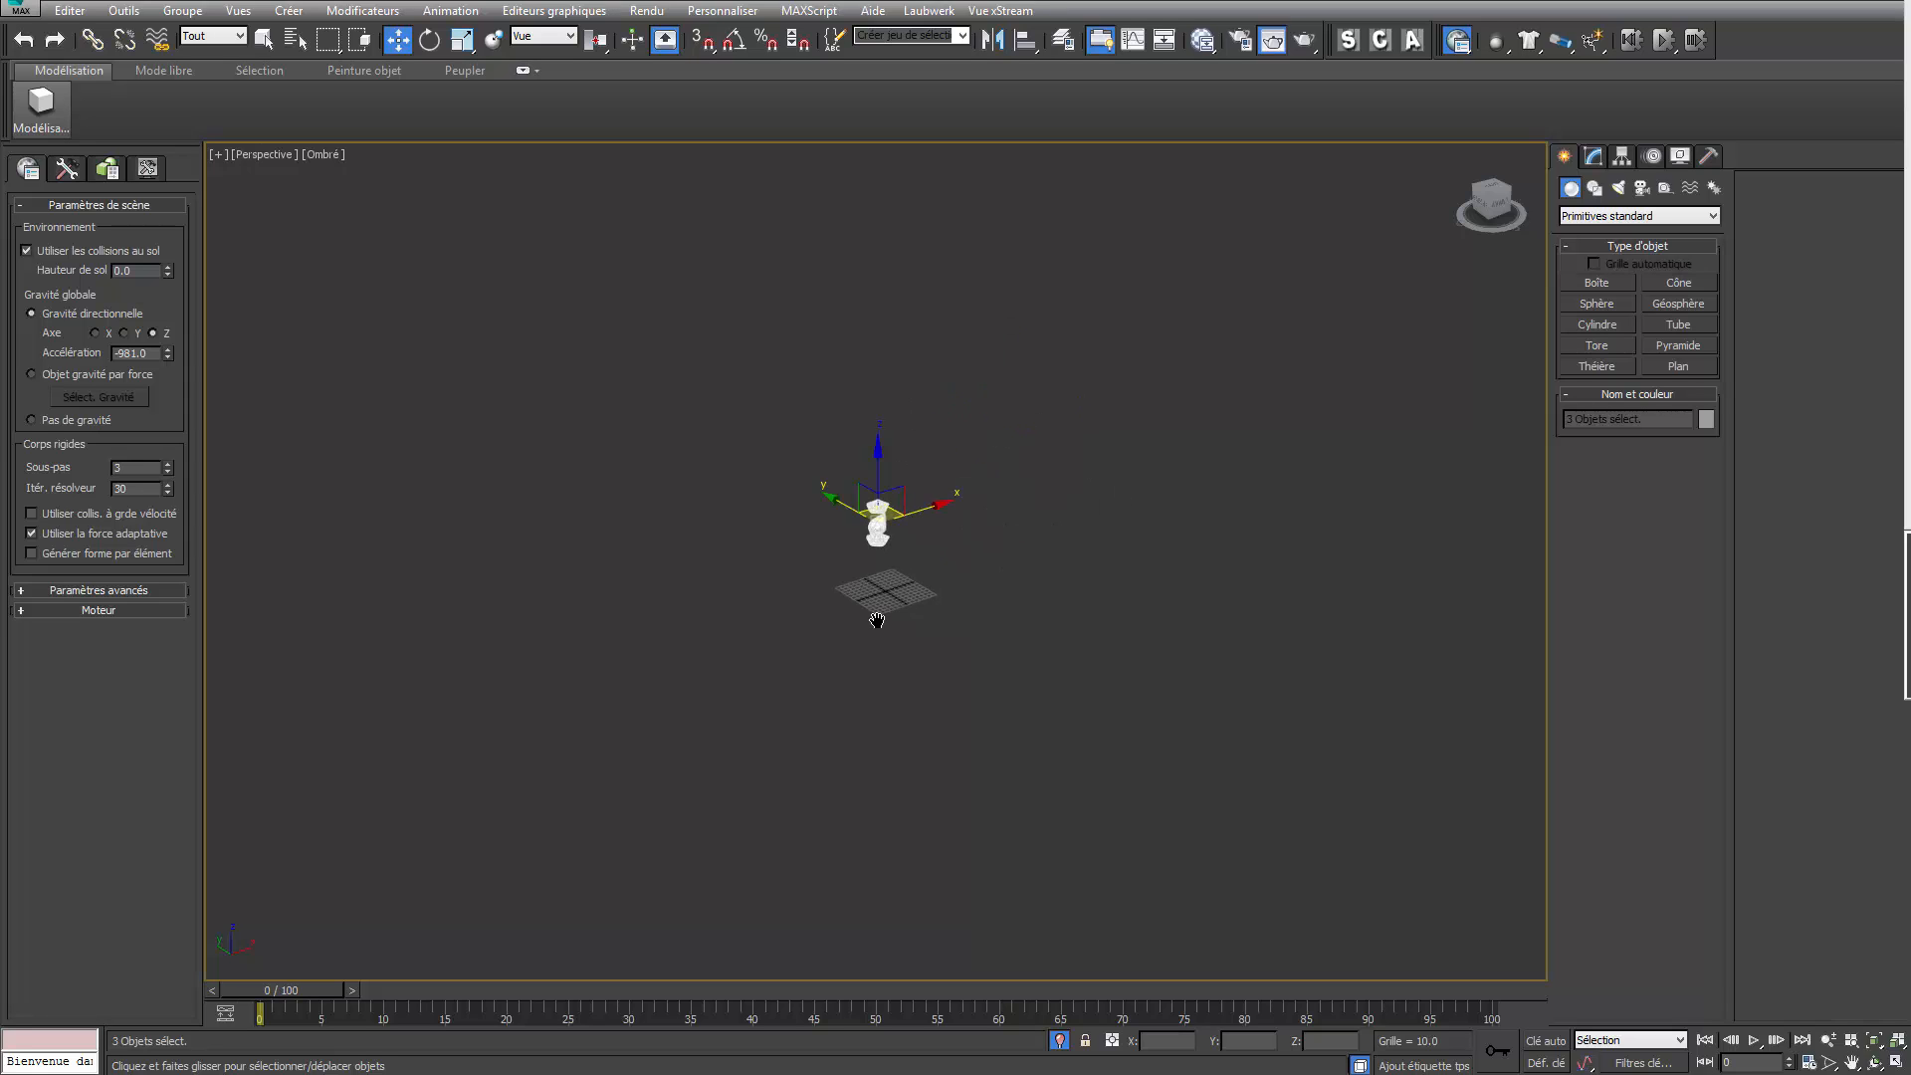
Step: Undock the MassFX toolbar and float it over the viewport near the MassFX Tools settings
{"action": "scroll", "coordinate": [865, 570], "scroll_direction": "up", "scroll_amount": 8}
{"action": "middle_click_drag", "start_coordinate": [907, 540], "coordinate": [883, 508]}
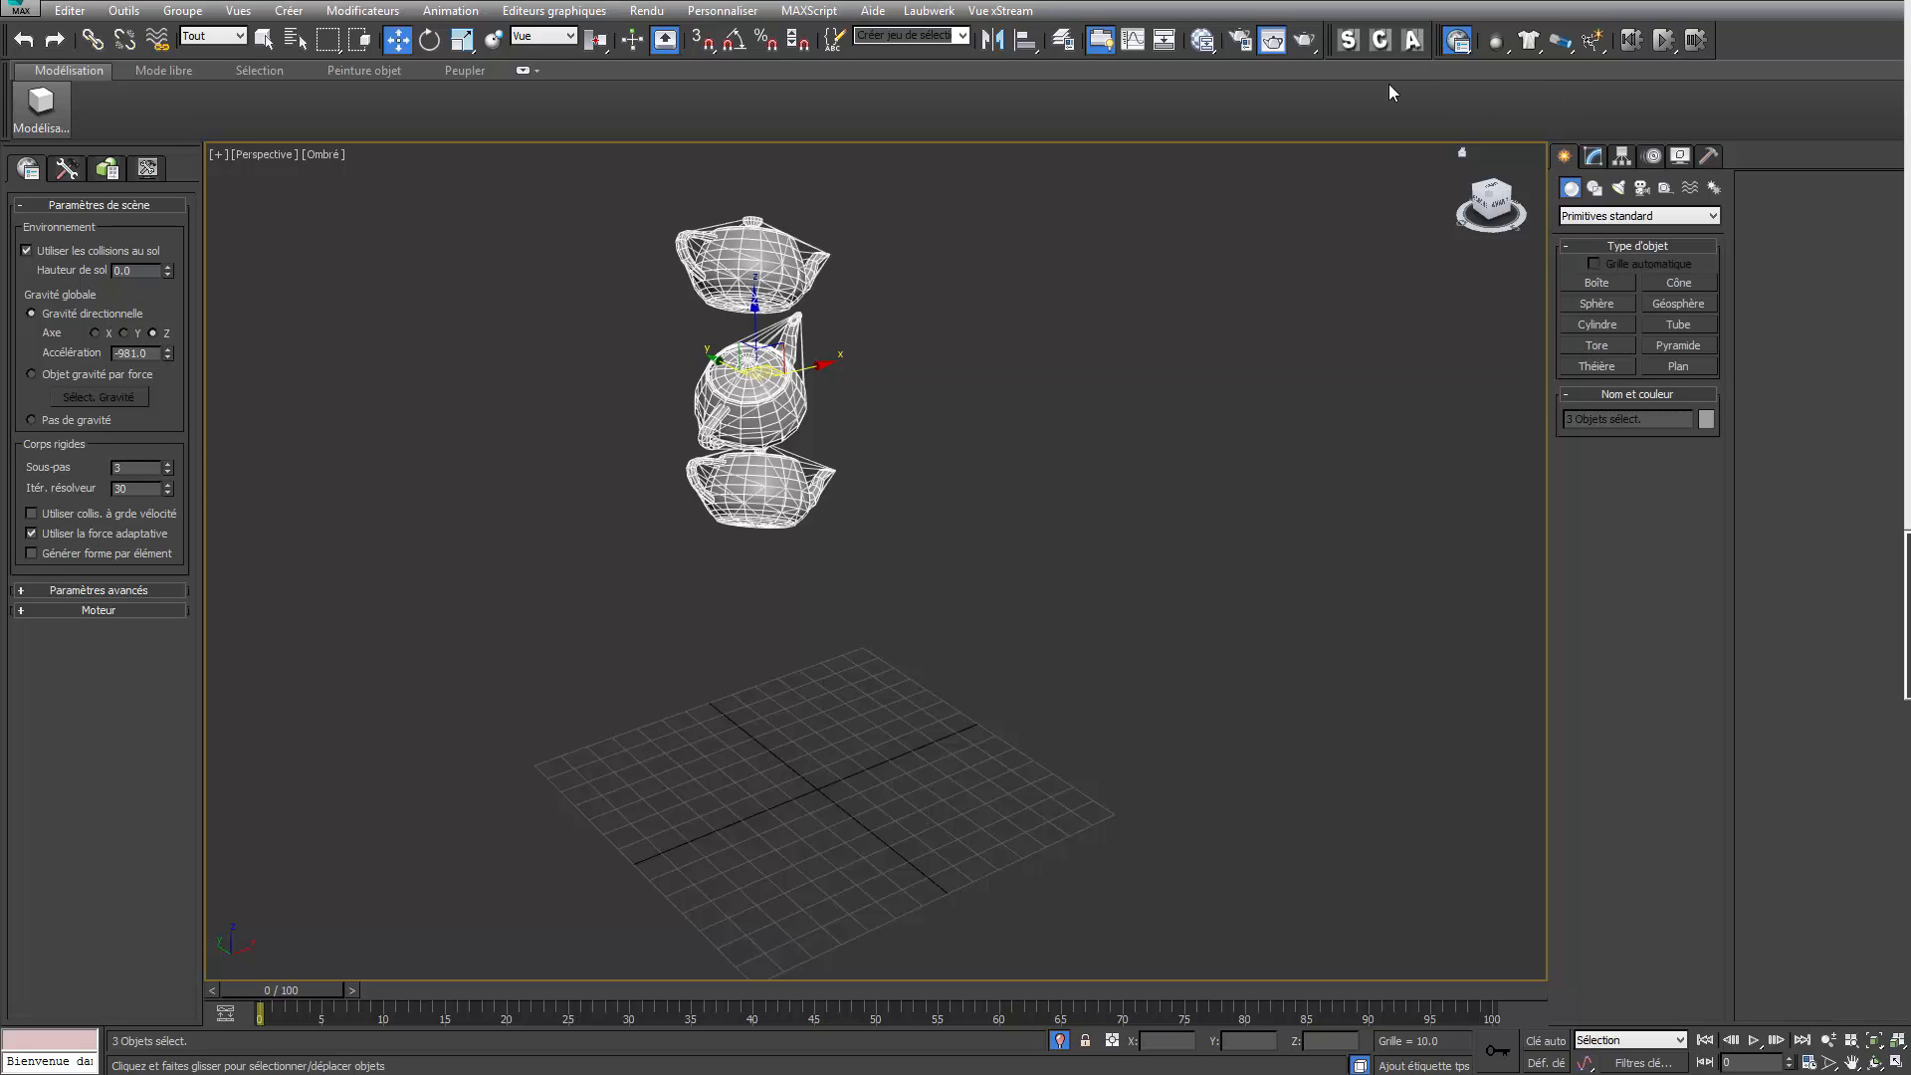
{"action": "left_click", "coordinate": [1453, 40]}
{"action": "left_click_drag", "start_coordinate": [757, 375], "coordinate": [254, 234]}
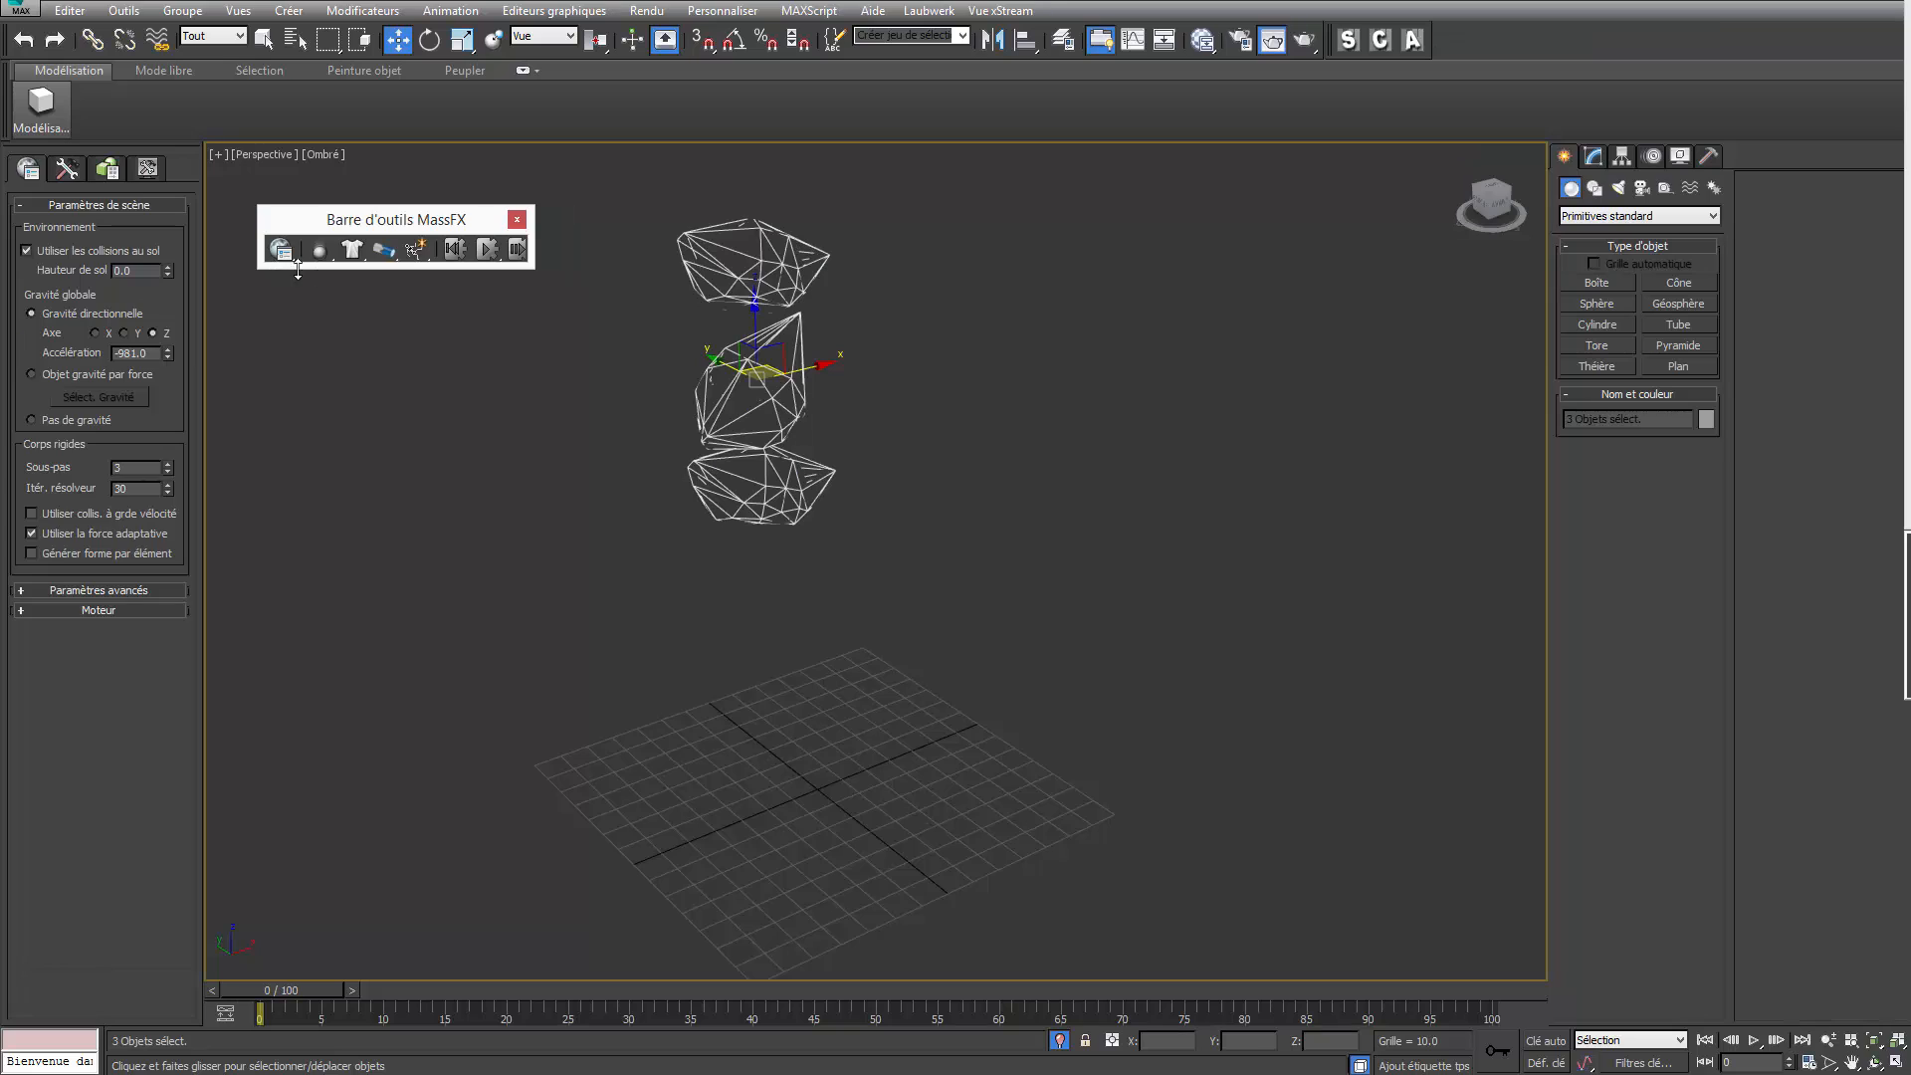
Step: Play and reset the simulation over the grid, and show the simulation tools (Outils de simulation) in MassFX Tools
{"action": "left_click", "coordinate": [488, 251]}
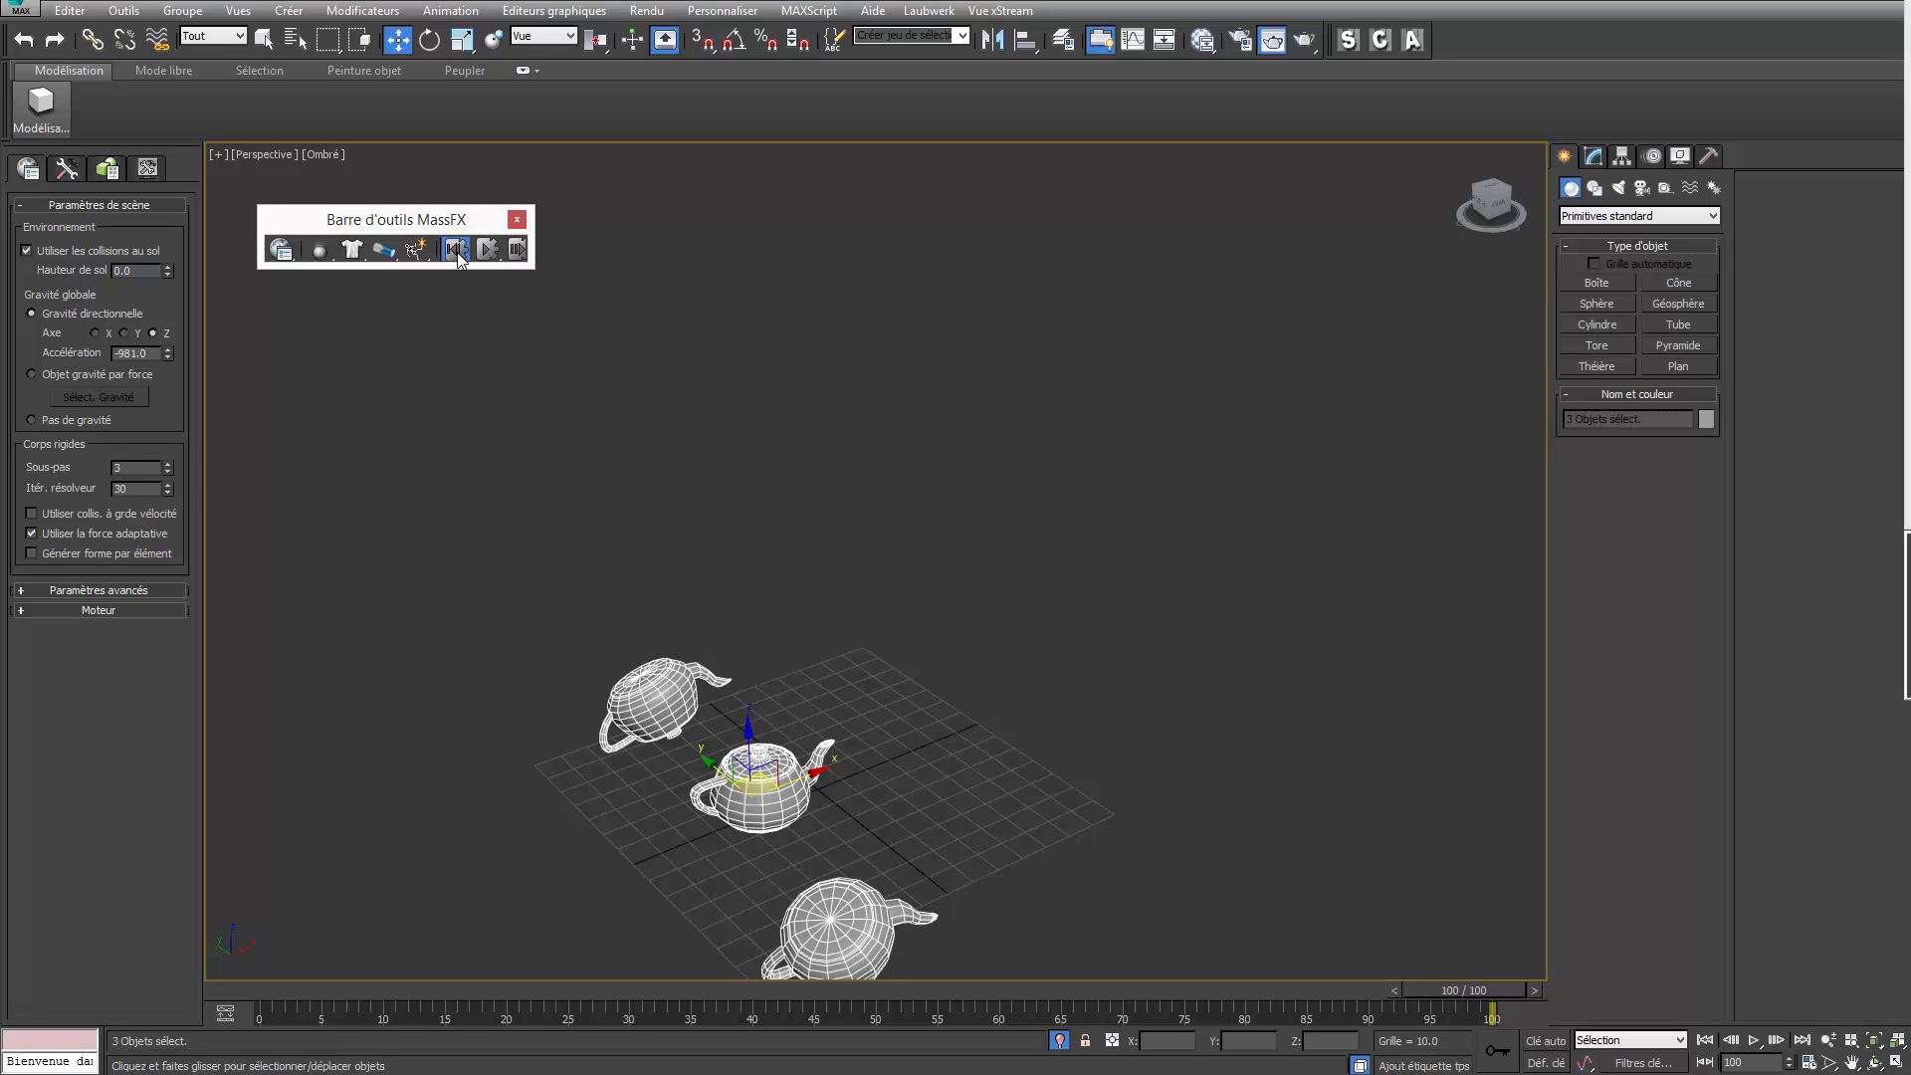
{"action": "left_click", "coordinate": [456, 251]}
{"action": "left_click", "coordinate": [66, 171]}
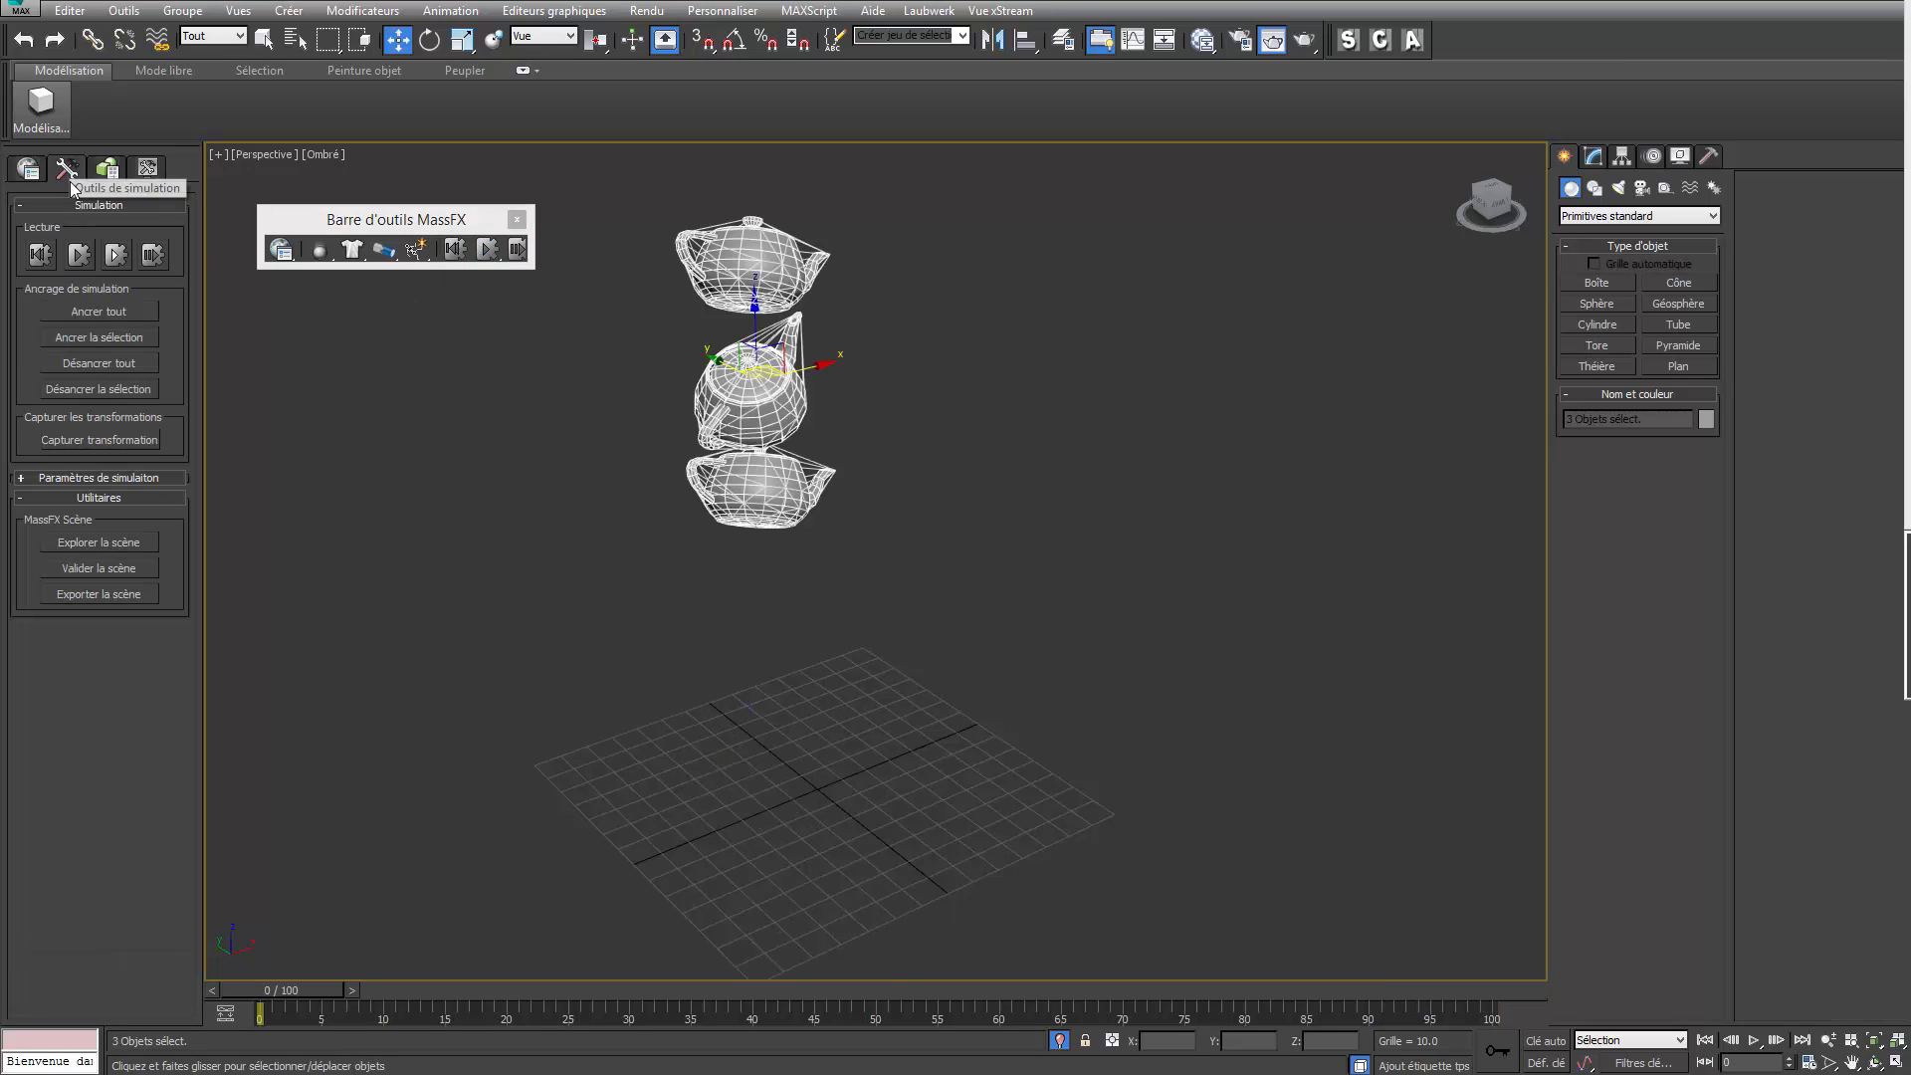
Step: Bake all rigid bodies of the teapot simulation into keyframes, and unbake them all again
{"action": "left_click", "coordinate": [94, 309]}
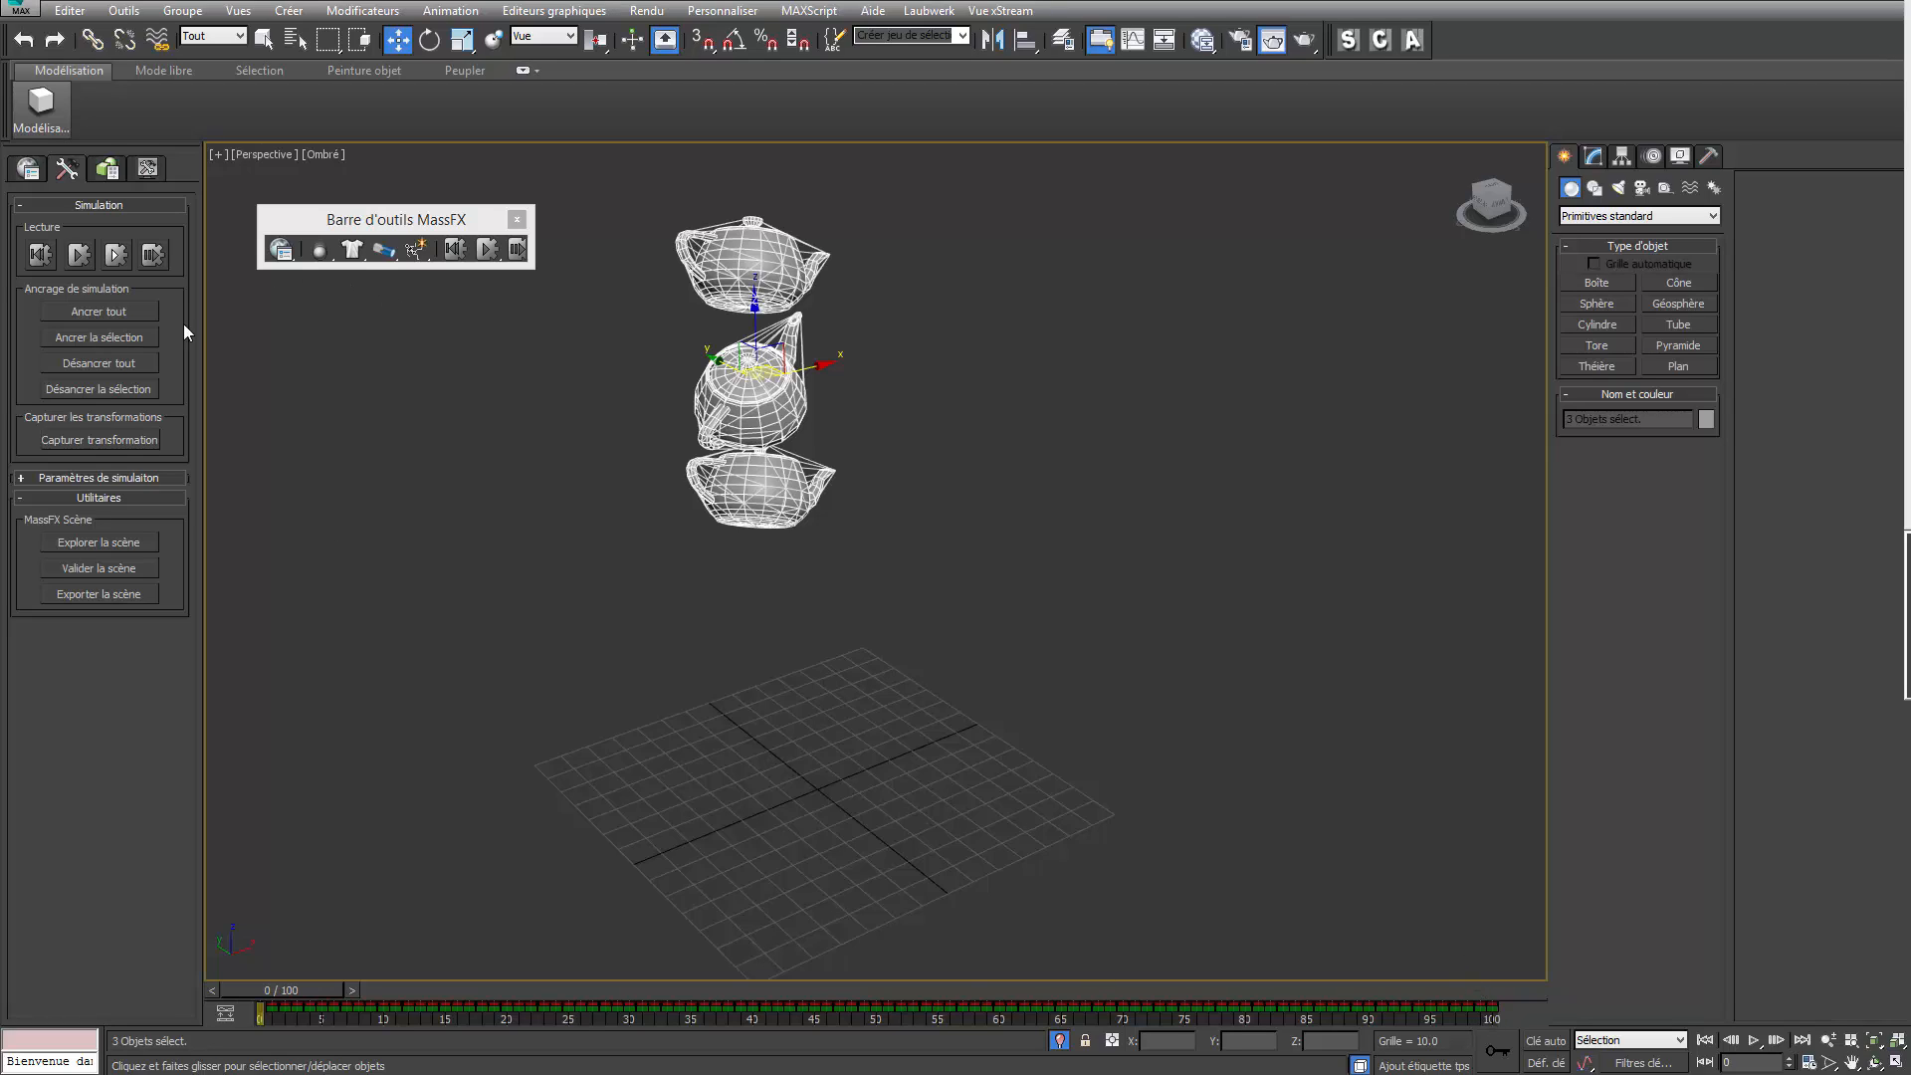
{"action": "left_click", "coordinate": [112, 364]}
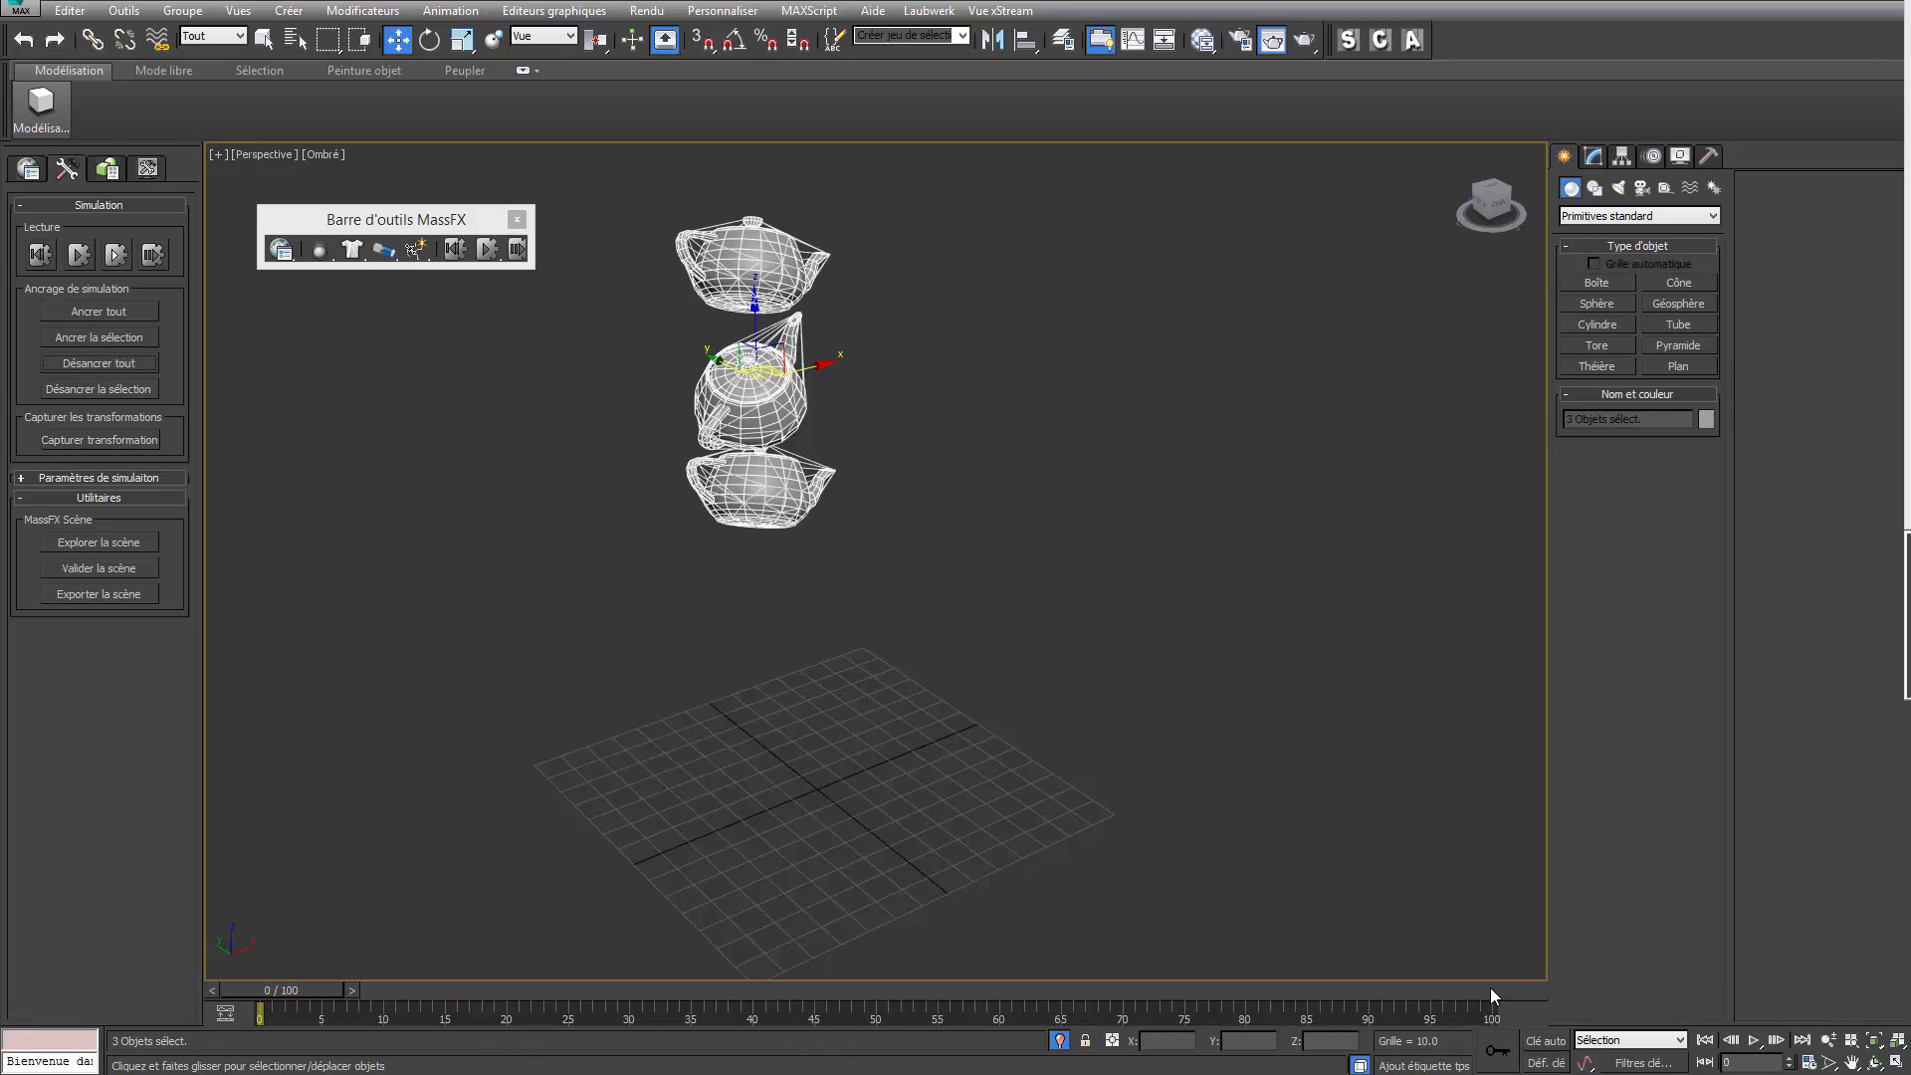
Step: Configure the animation time to the PAL frame rate with the end frame set to 250
{"action": "left_click", "coordinate": [1810, 1062]}
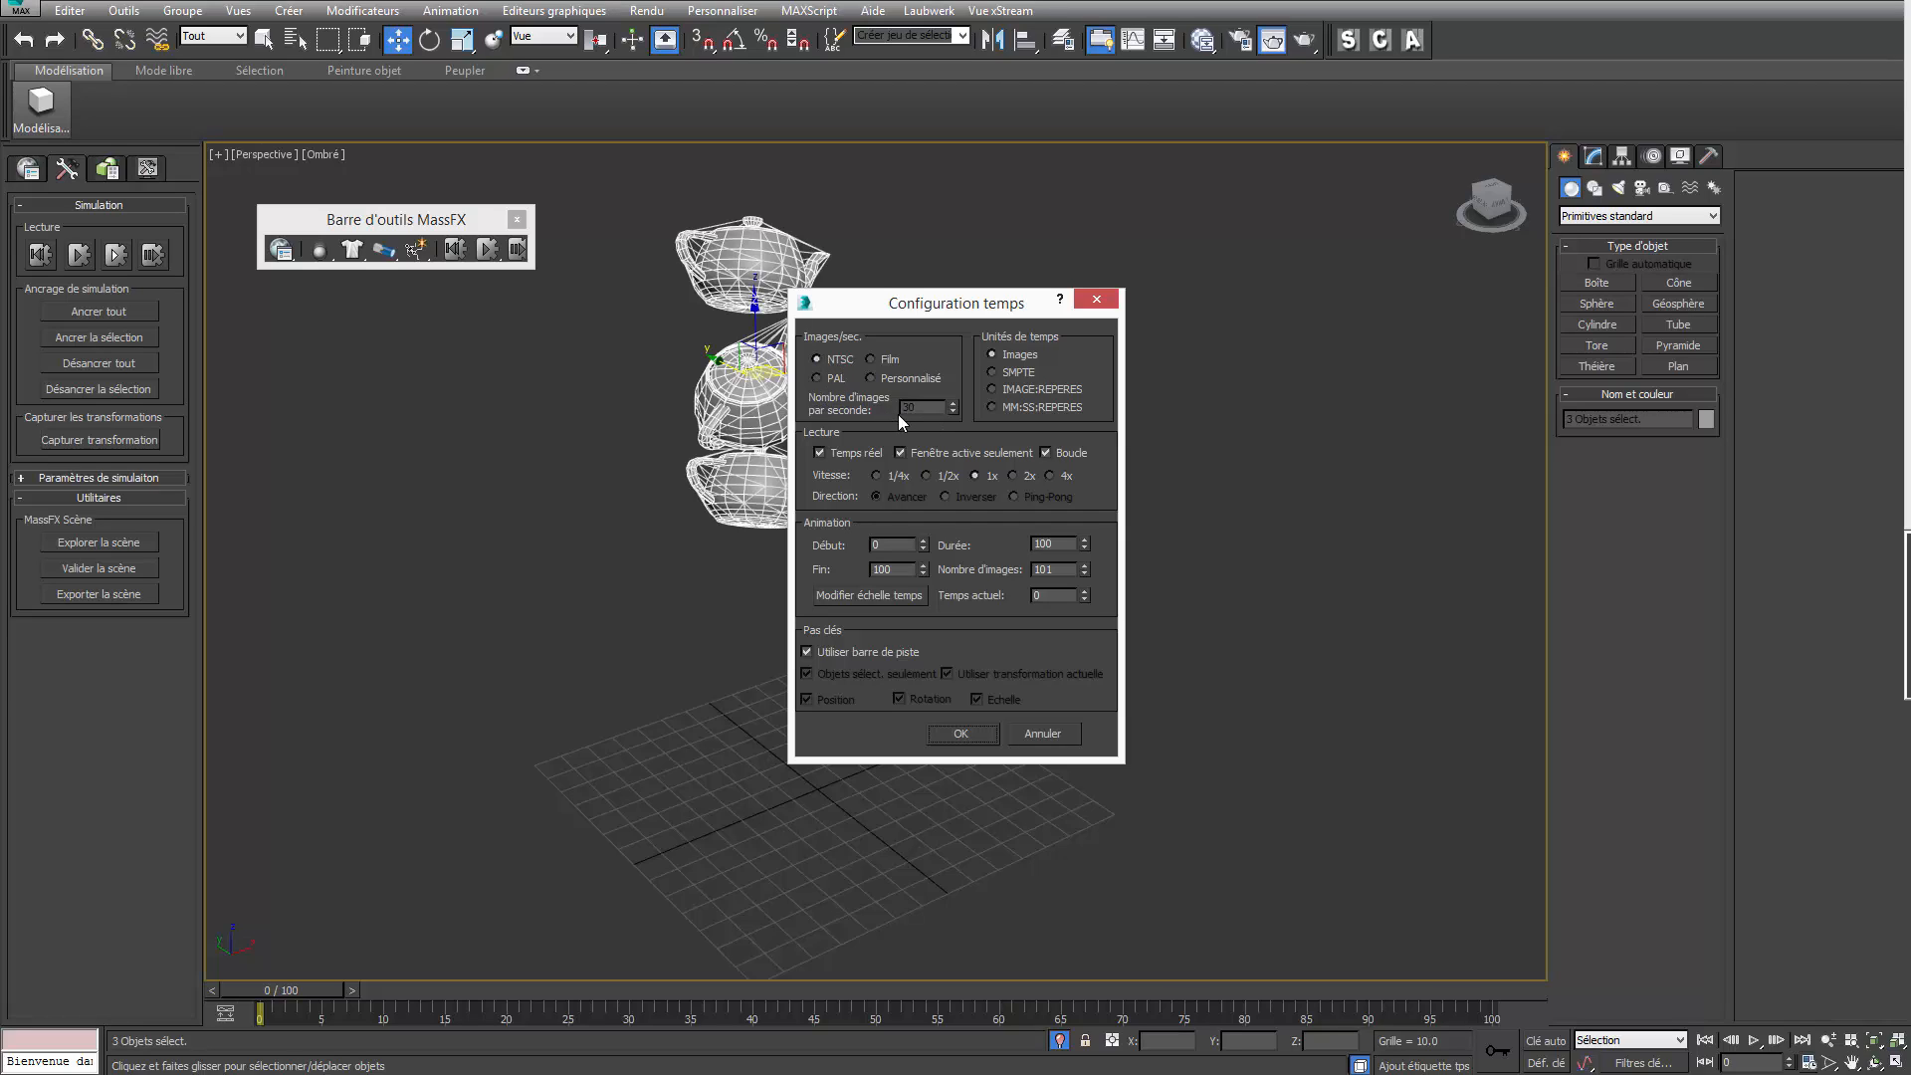
{"action": "left_click", "coordinate": [816, 378]}
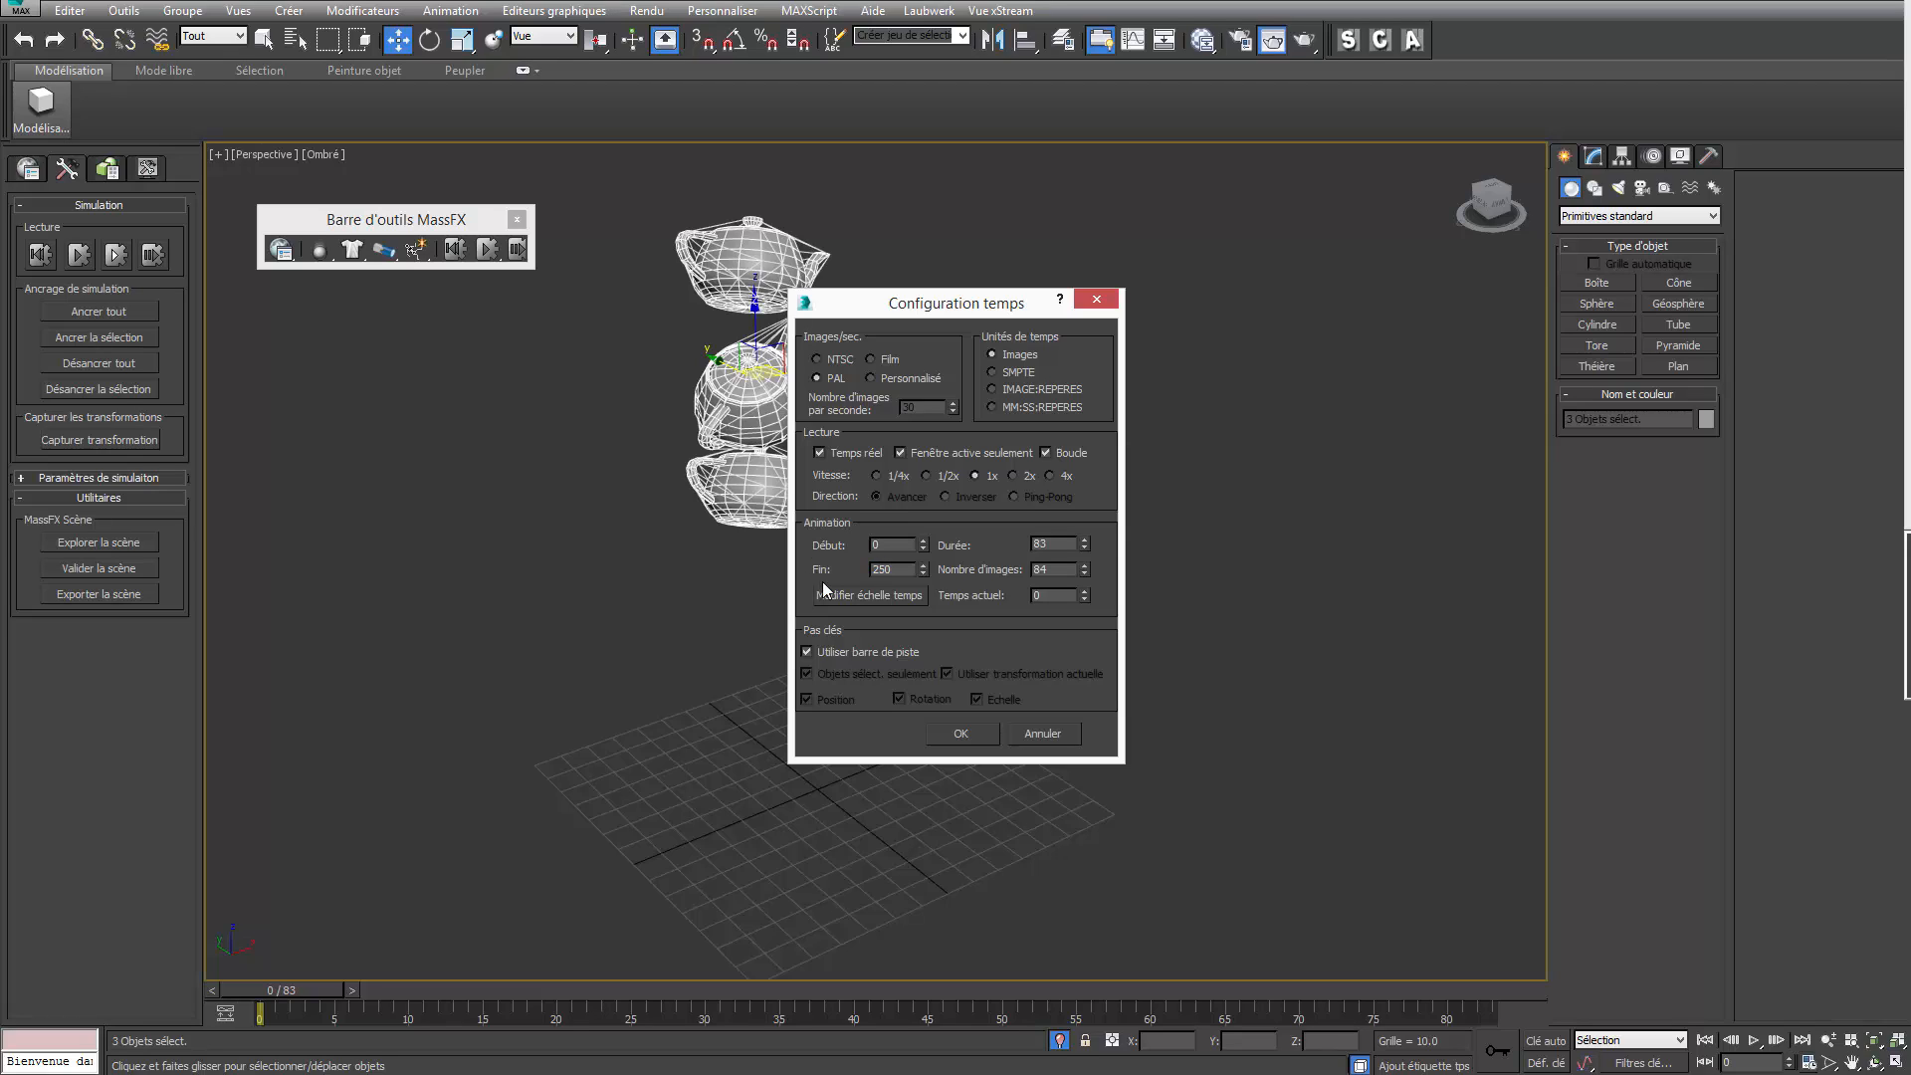
{"action": "left_click", "coordinate": [940, 736]}
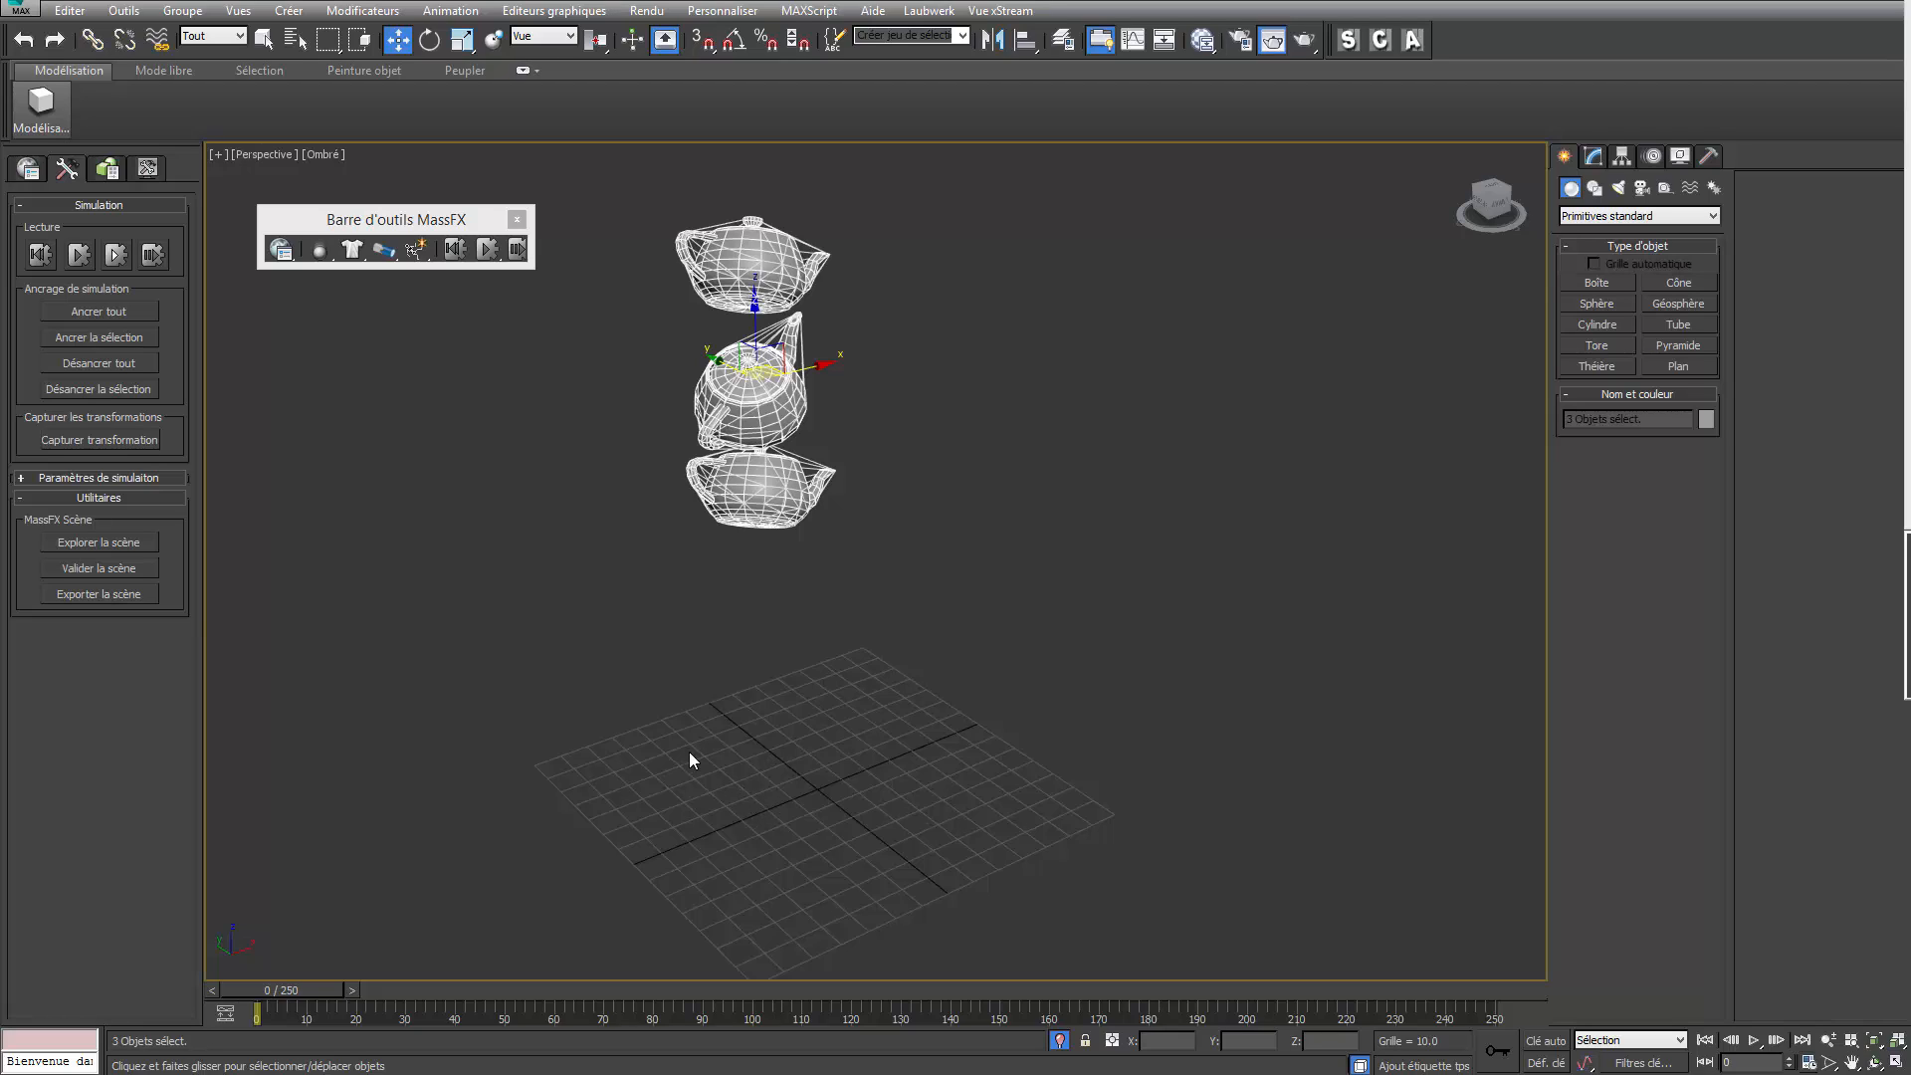
Step: Bake the whole teapot simulation over the 250-frame range and go to frame 20
{"action": "left_click", "coordinate": [104, 312]}
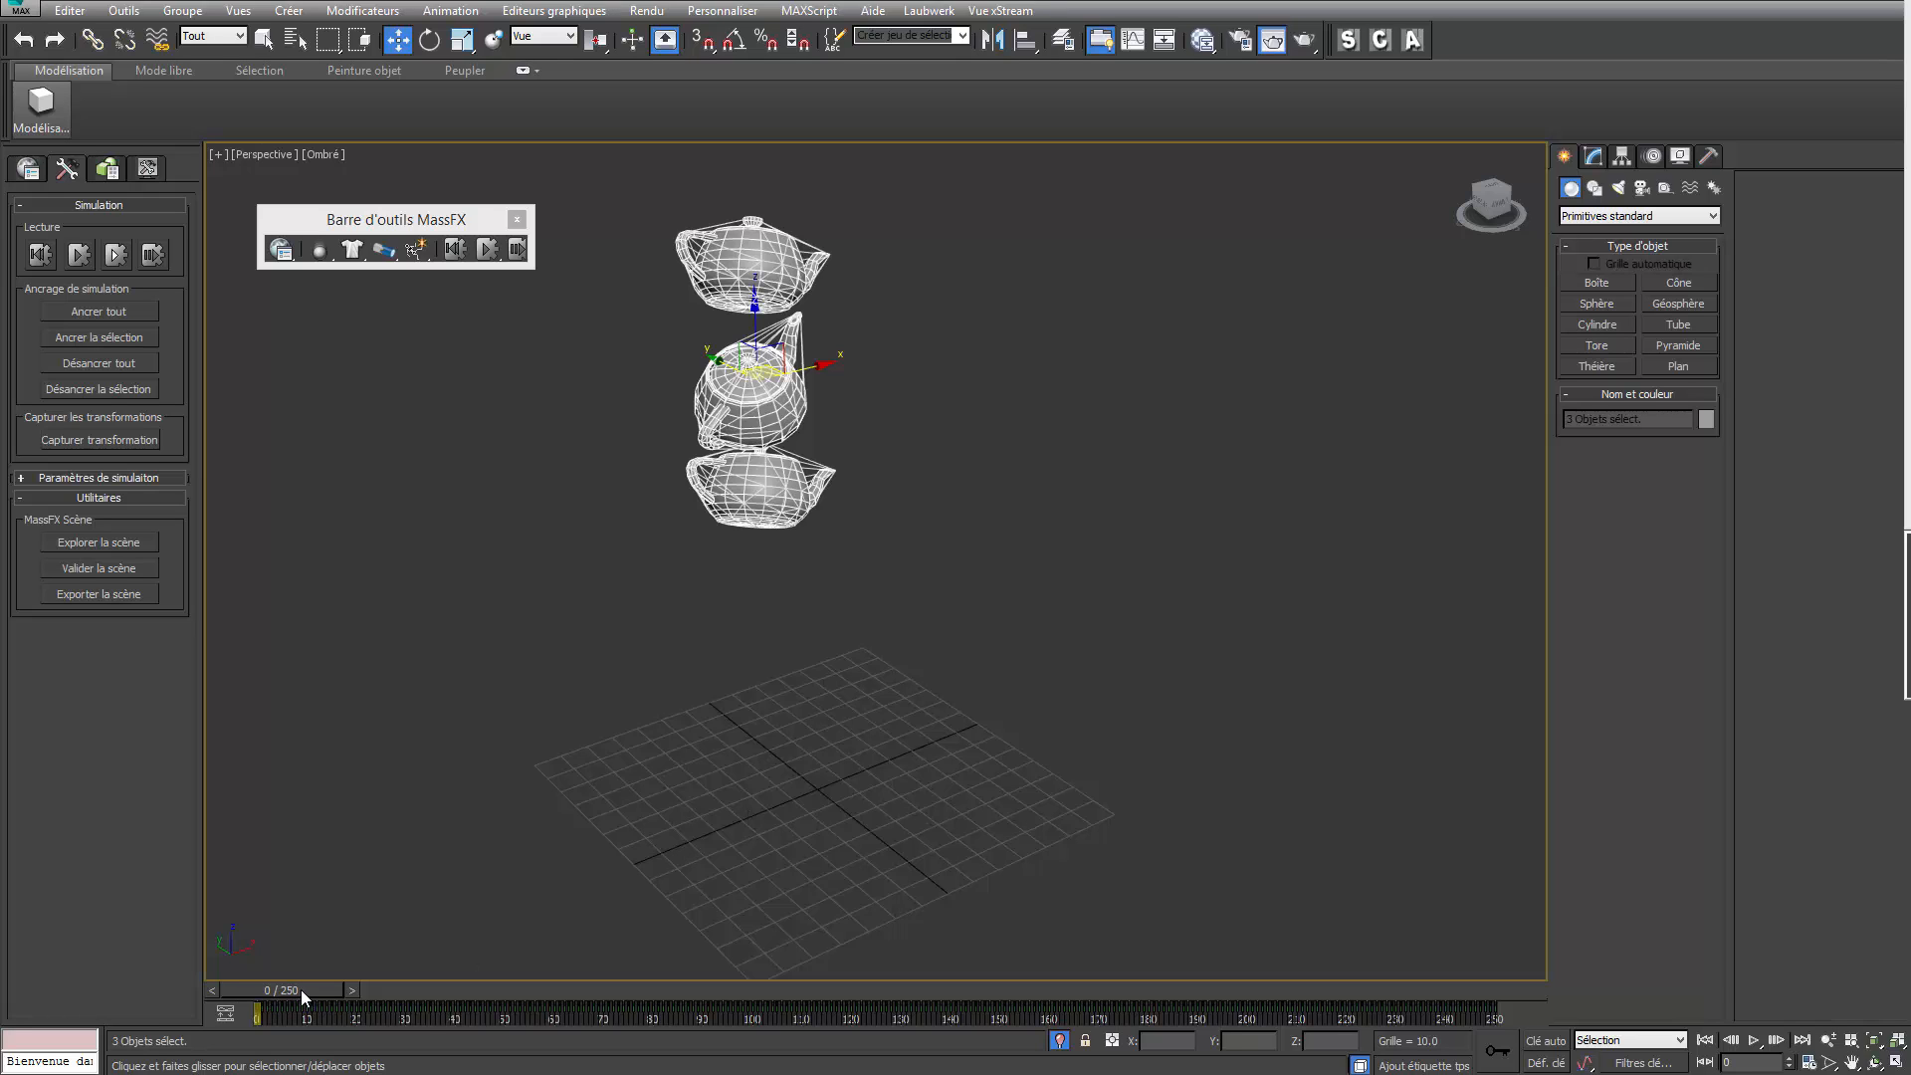
{"action": "left_click_drag", "start_coordinate": [300, 990], "coordinate": [396, 1024]}
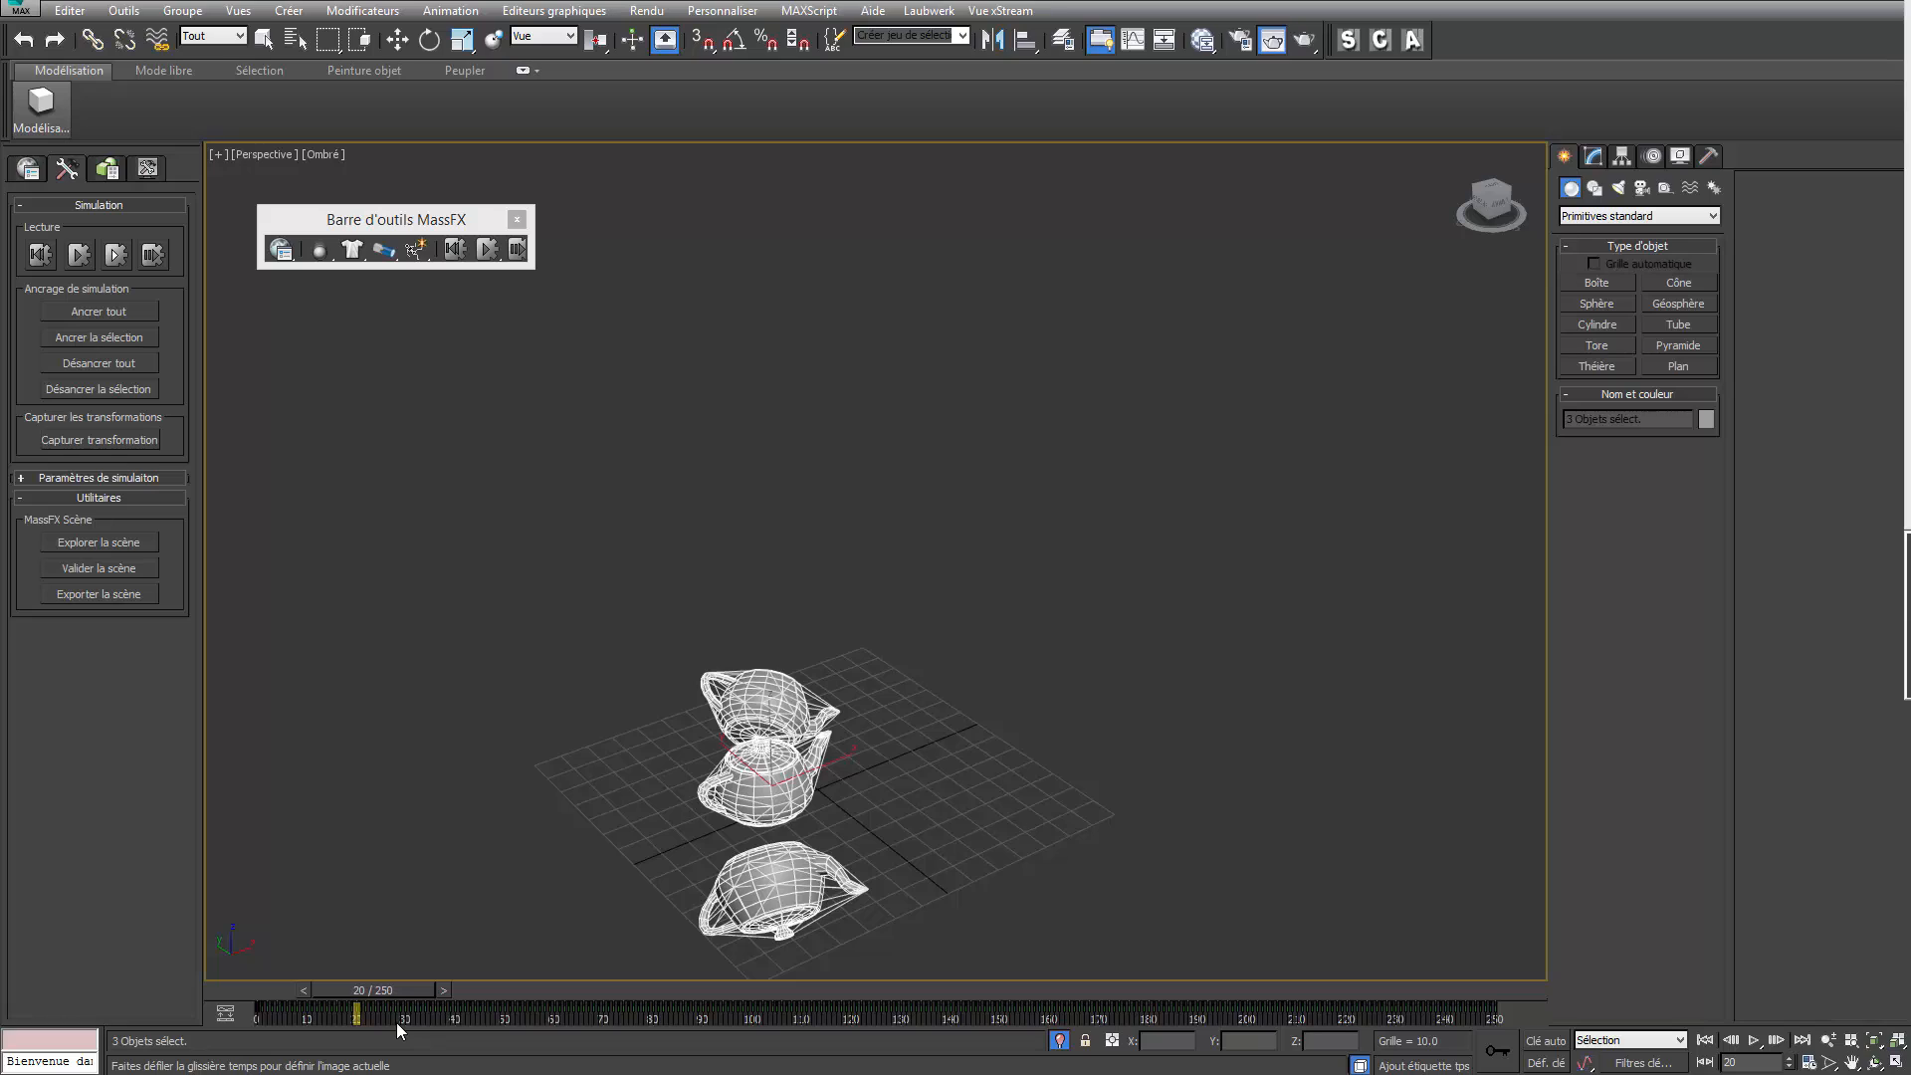
{"action": "key", "text": "w"}
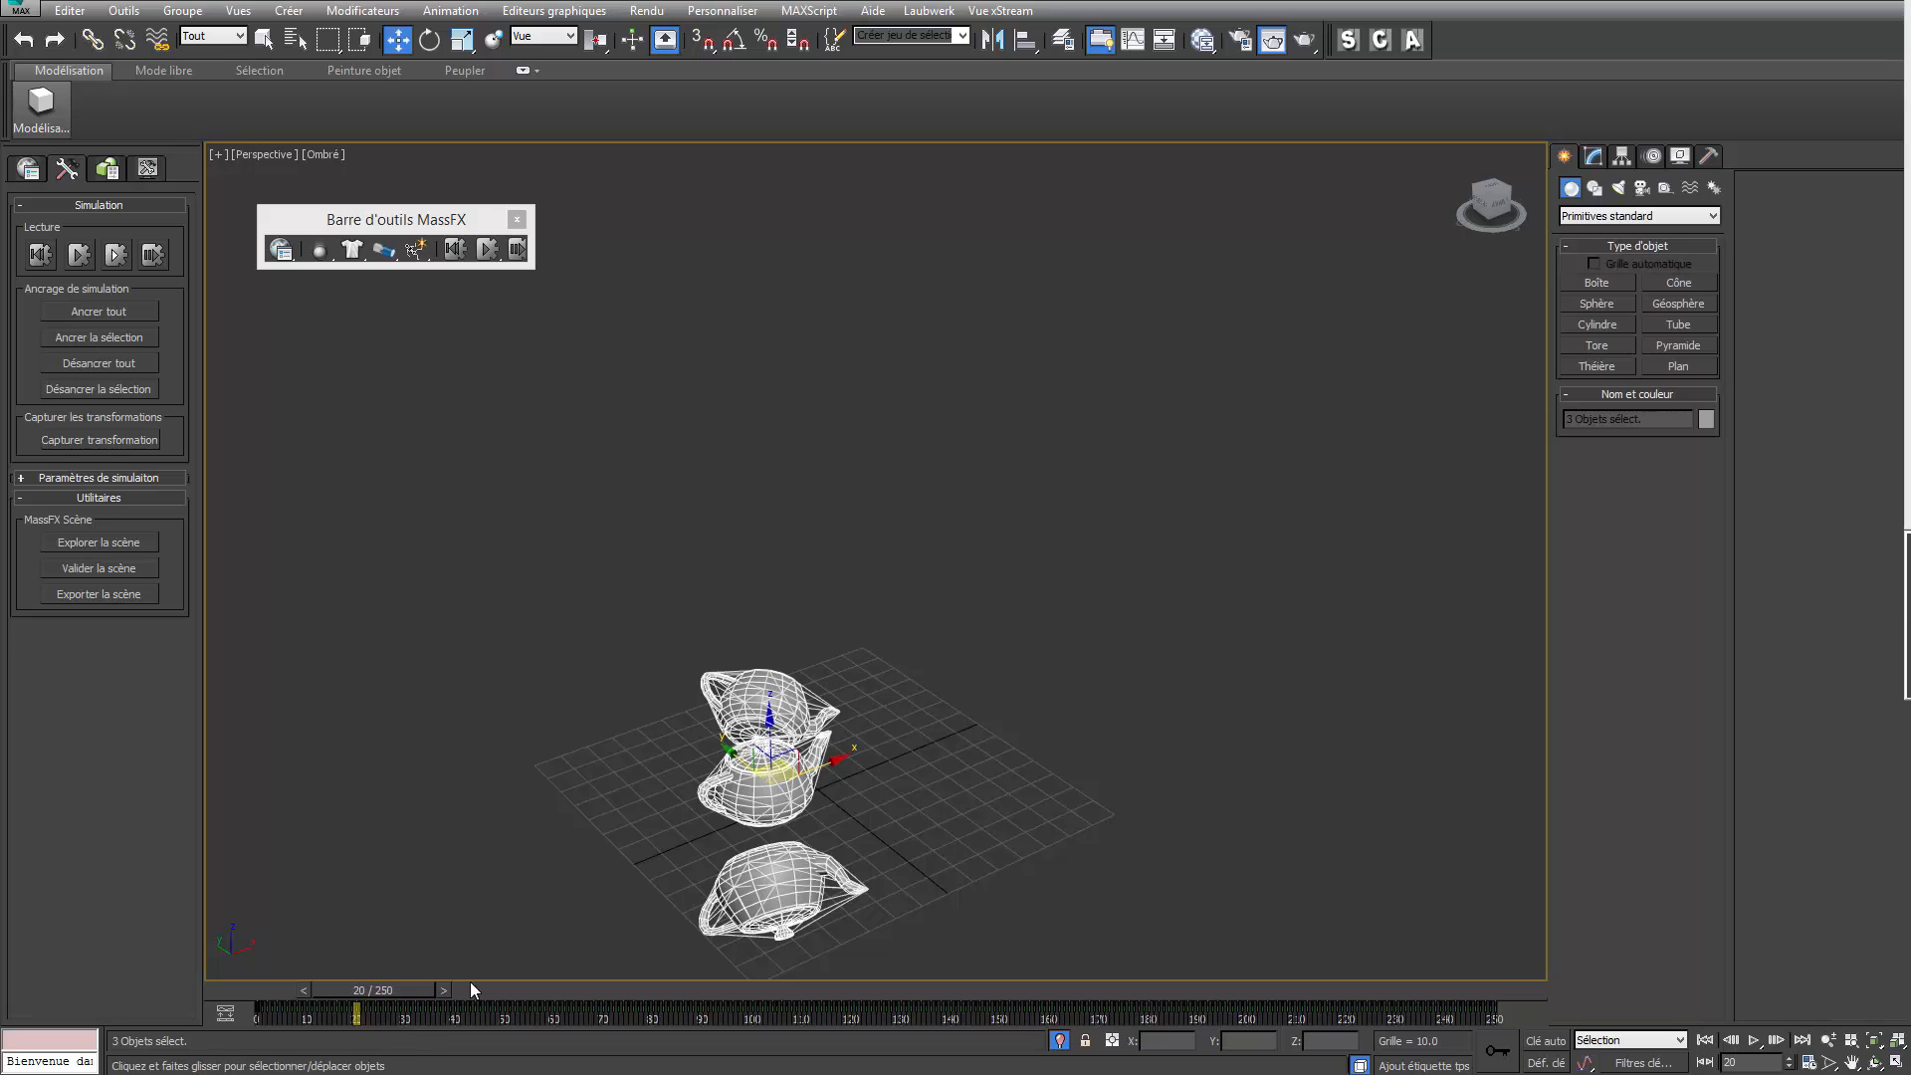
Step: Draw a box in front of the grid, about 72 long, 51 wide and 41 high
{"action": "left_click", "coordinate": [1471, 190]}
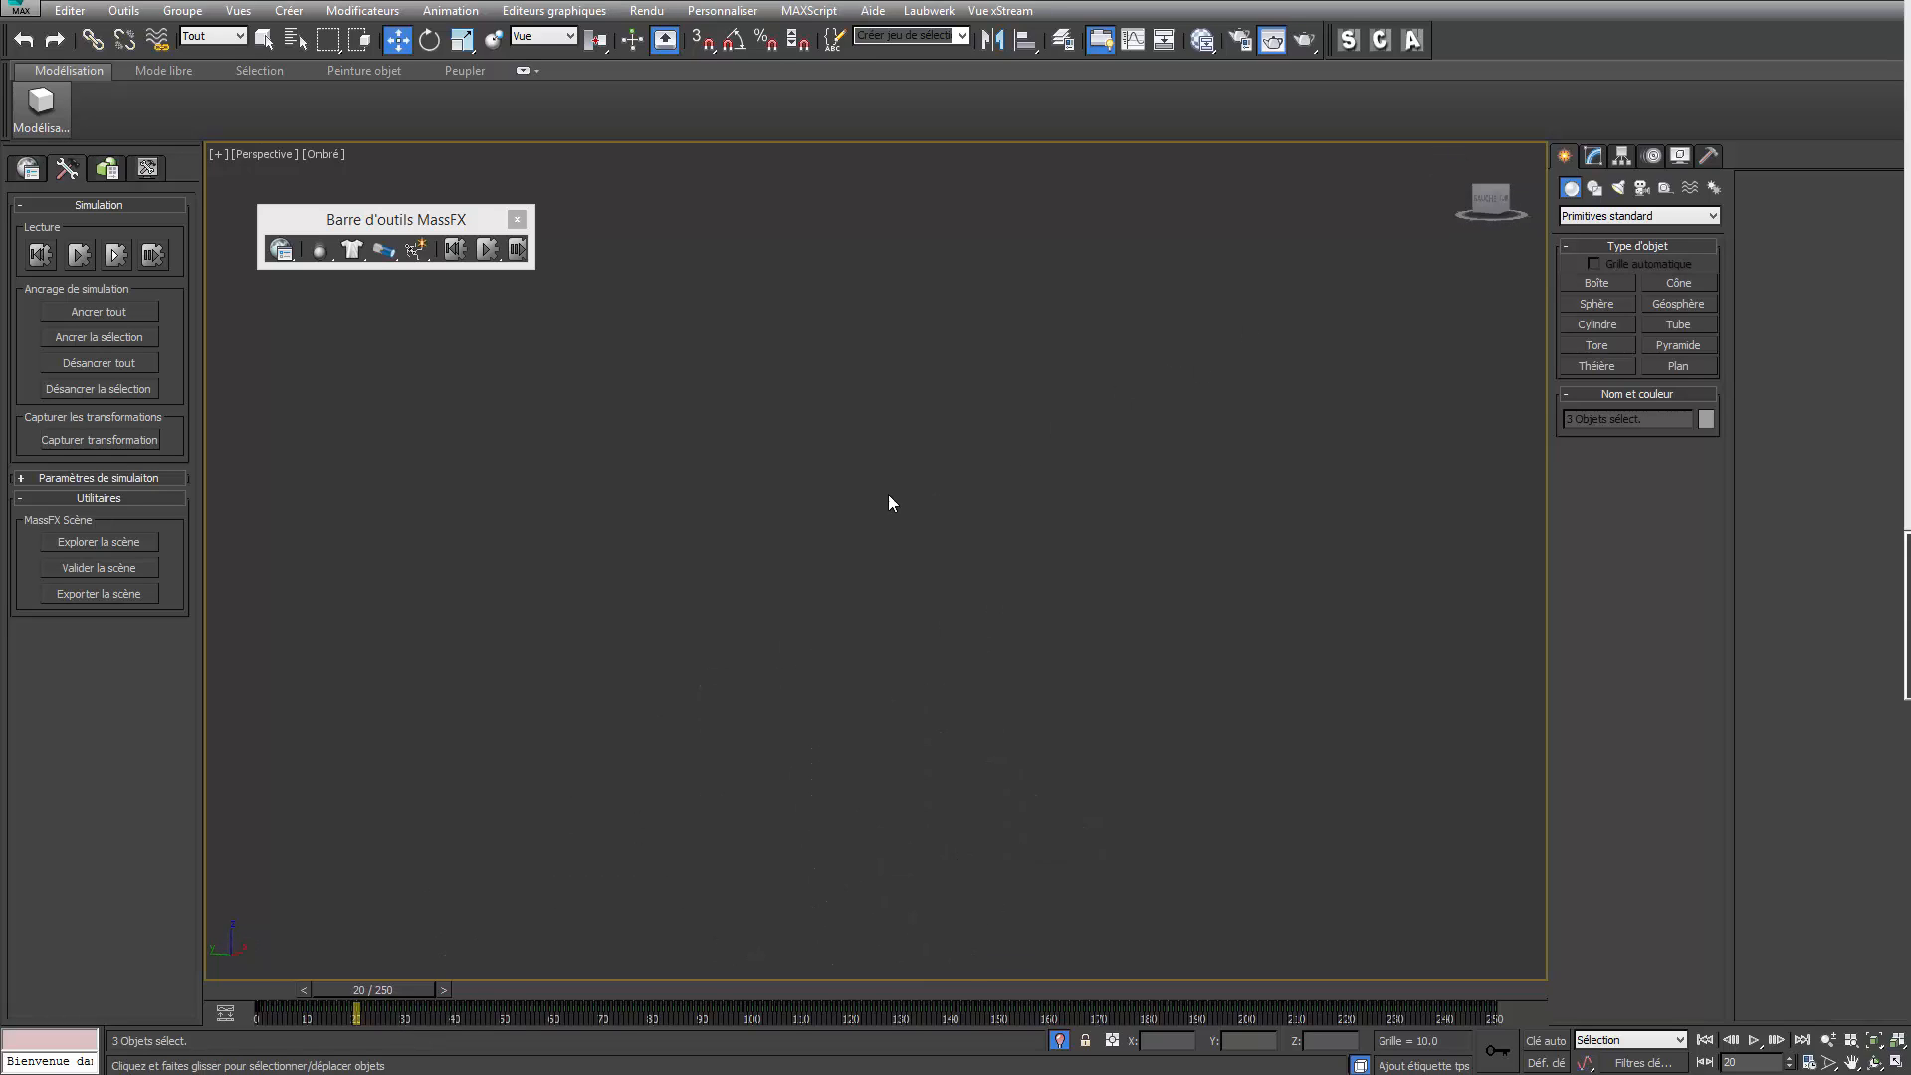
{"action": "middle_click_drag", "start_coordinate": [889, 500], "coordinate": [897, 867], "text": "alt"}
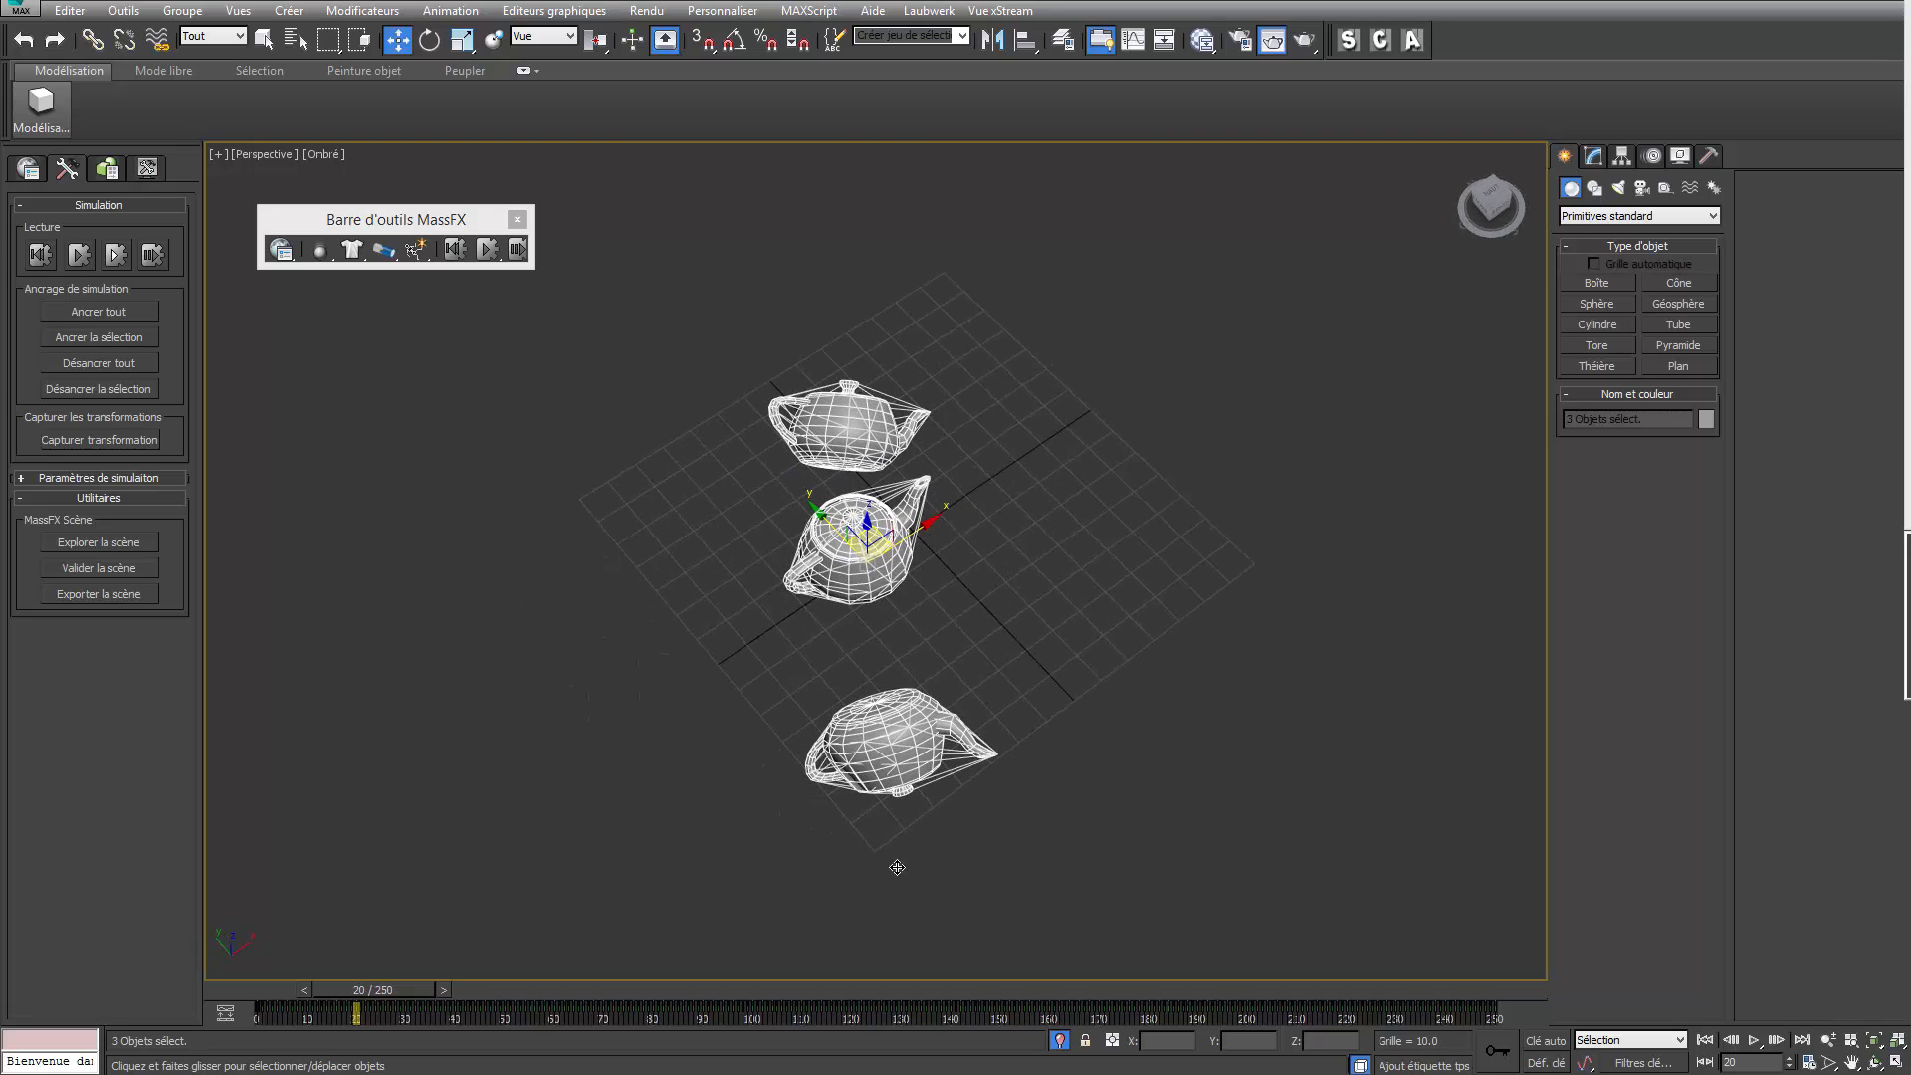
{"action": "left_click", "coordinate": [1575, 287]}
{"action": "middle_click_drag", "start_coordinate": [1079, 679], "coordinate": [1033, 479]}
{"action": "left_click_drag", "start_coordinate": [940, 712], "coordinate": [995, 950]}
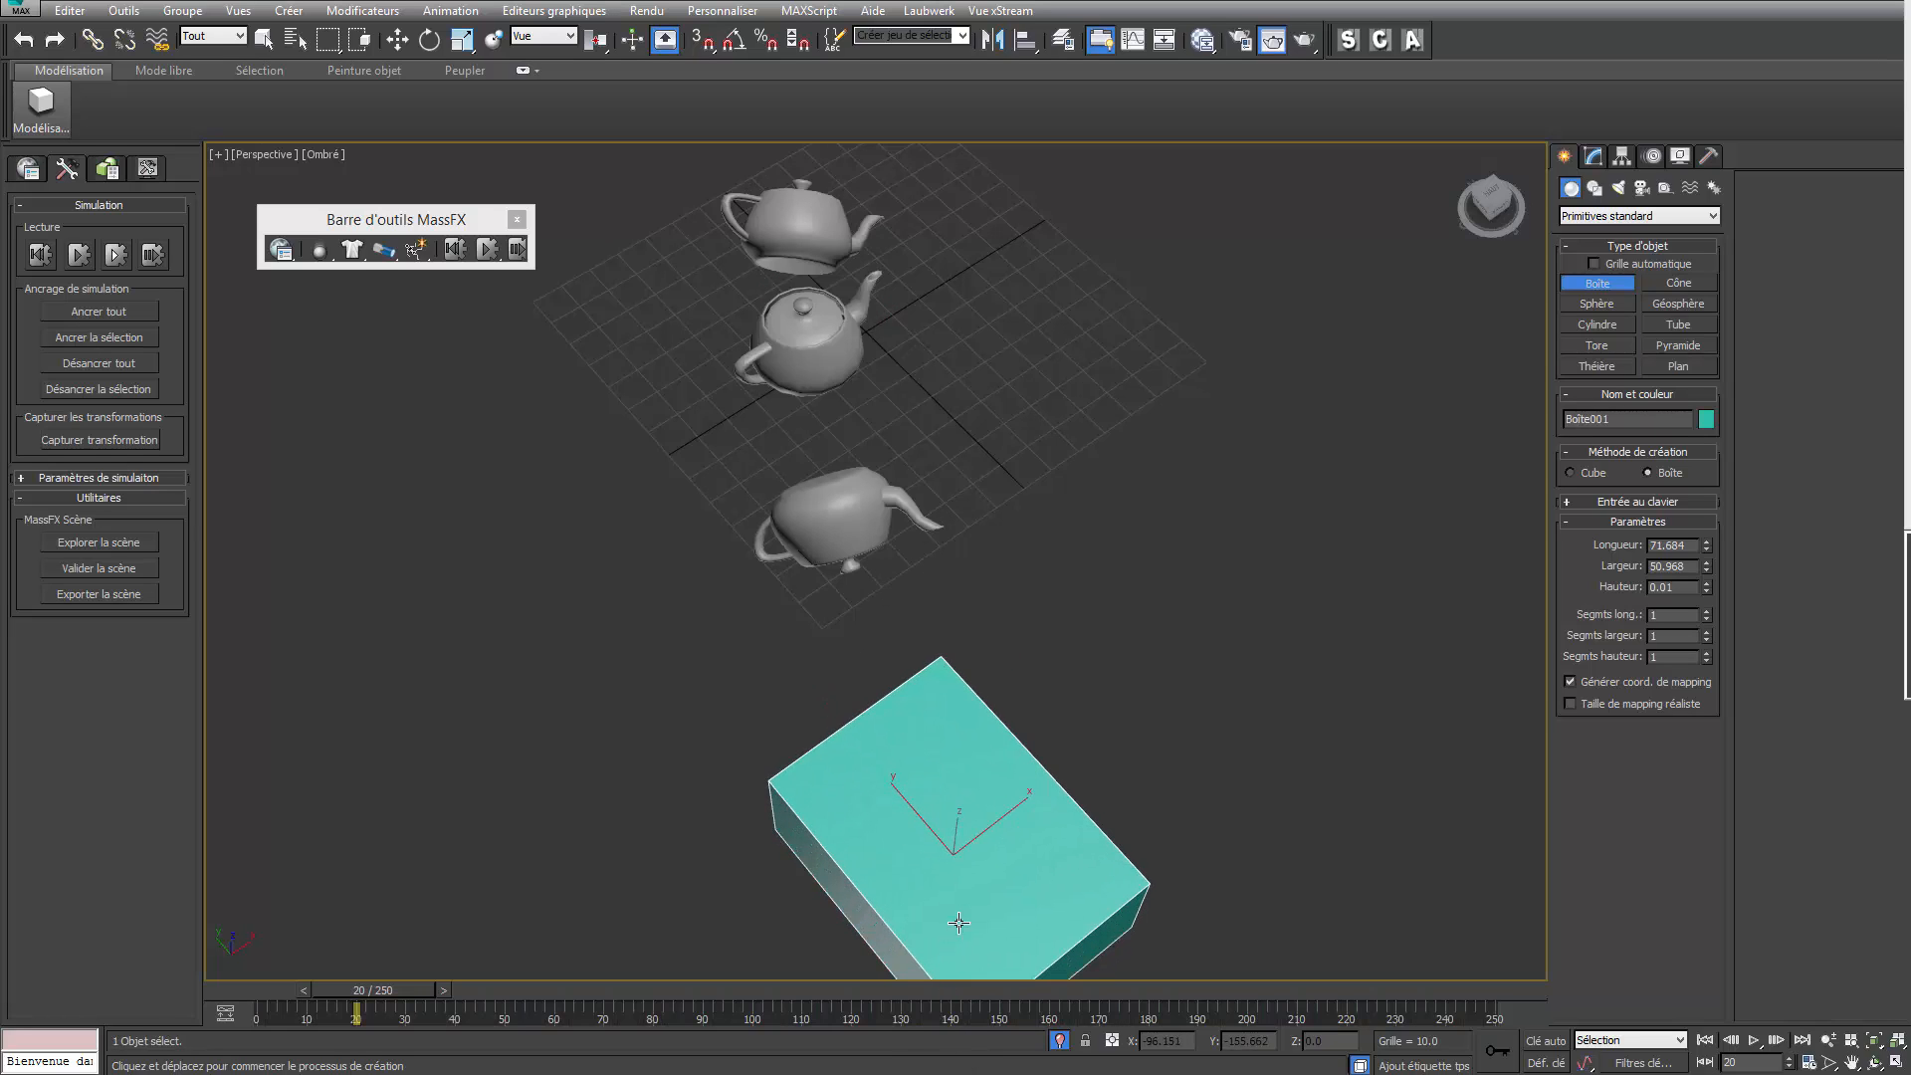
{"action": "left_click", "coordinate": [955, 893]}
{"action": "right_click", "coordinate": [956, 889]}
Step: Rotate the box slightly about its vertical axis so that it points towards the teapots
{"action": "right_click", "coordinate": [965, 756]}
{"action": "left_click", "coordinate": [1030, 791]}
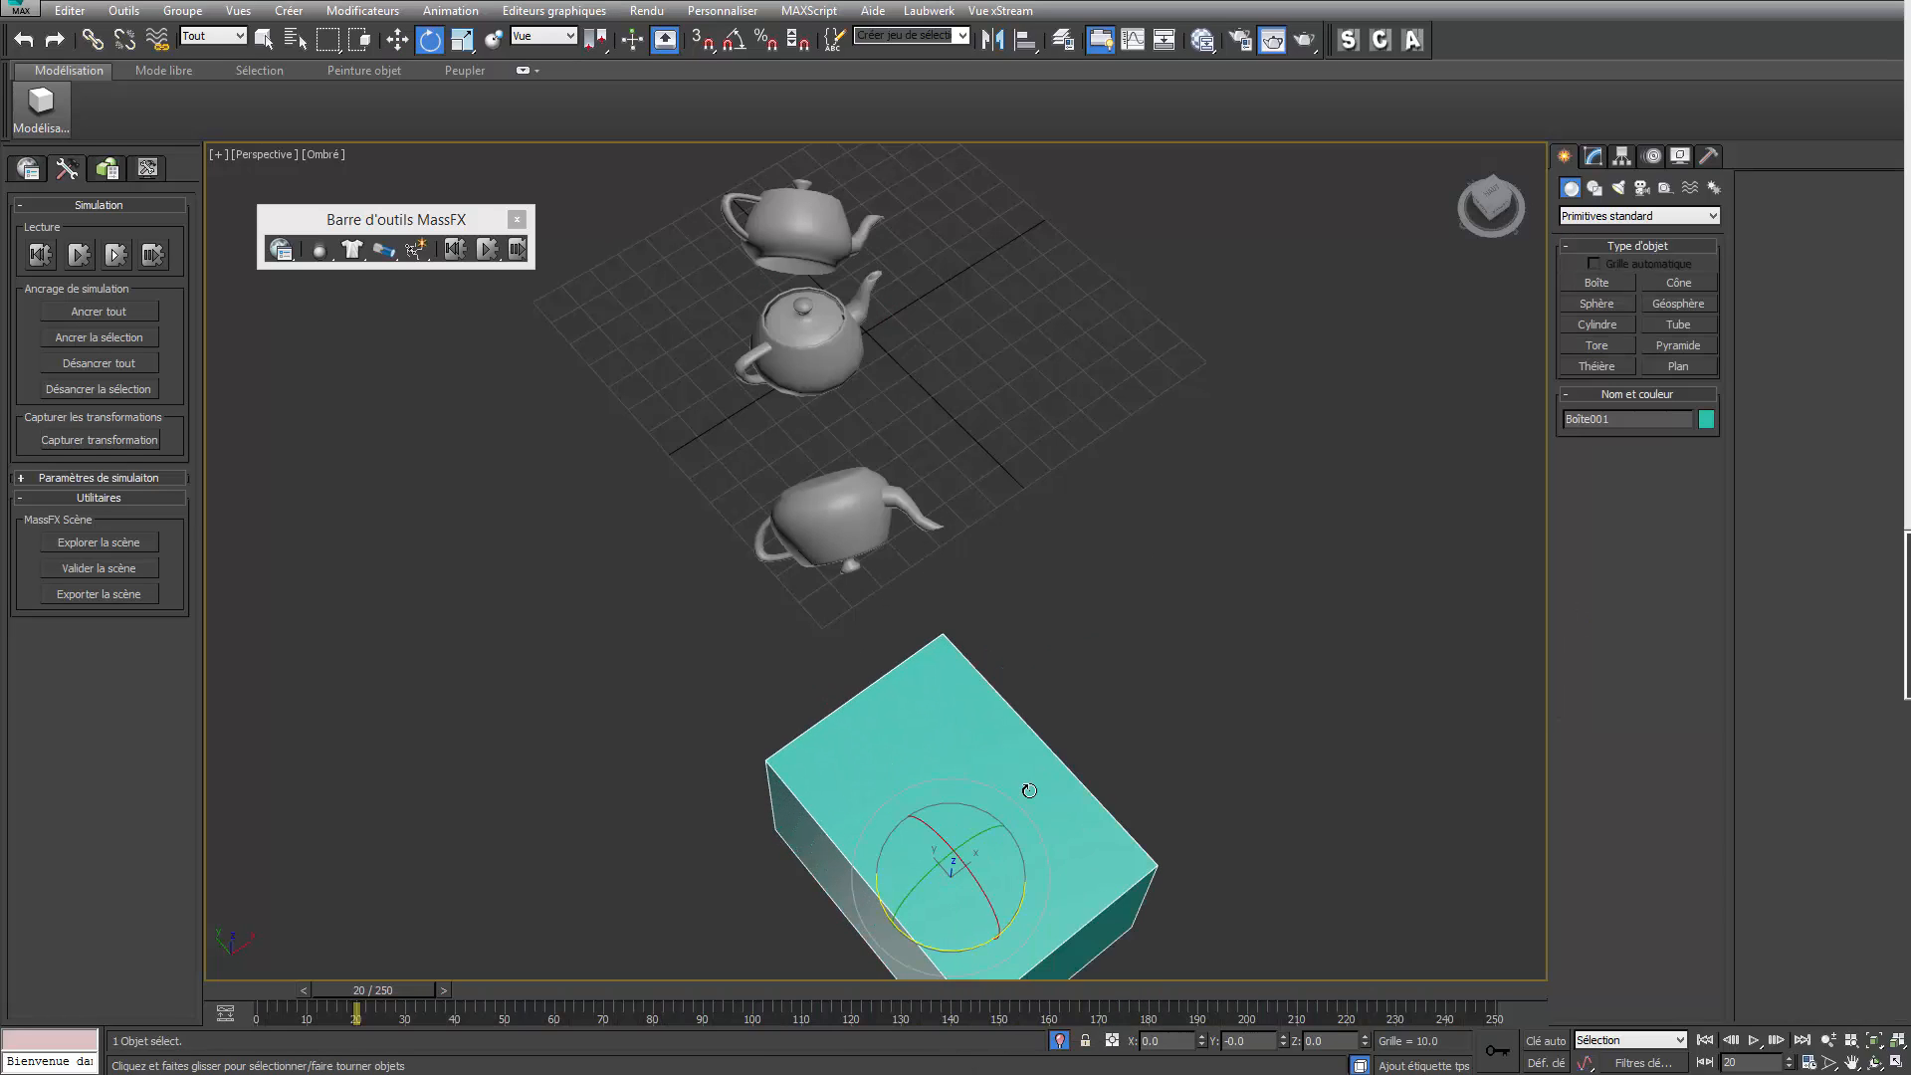
{"action": "left_click_drag", "start_coordinate": [1021, 870], "coordinate": [1016, 862]}
{"action": "key", "text": "ctrl+z"}
{"action": "middle_click_drag", "start_coordinate": [1039, 856], "coordinate": [988, 996], "text": "alt"}
{"action": "left_click_drag", "start_coordinate": [991, 955], "coordinate": [960, 964]}
{"action": "right_click", "coordinate": [960, 964]}
{"action": "middle_click_drag", "start_coordinate": [1035, 846], "coordinate": [960, 577]}
{"action": "middle_click_drag", "start_coordinate": [961, 578], "coordinate": [940, 652], "text": "alt"}
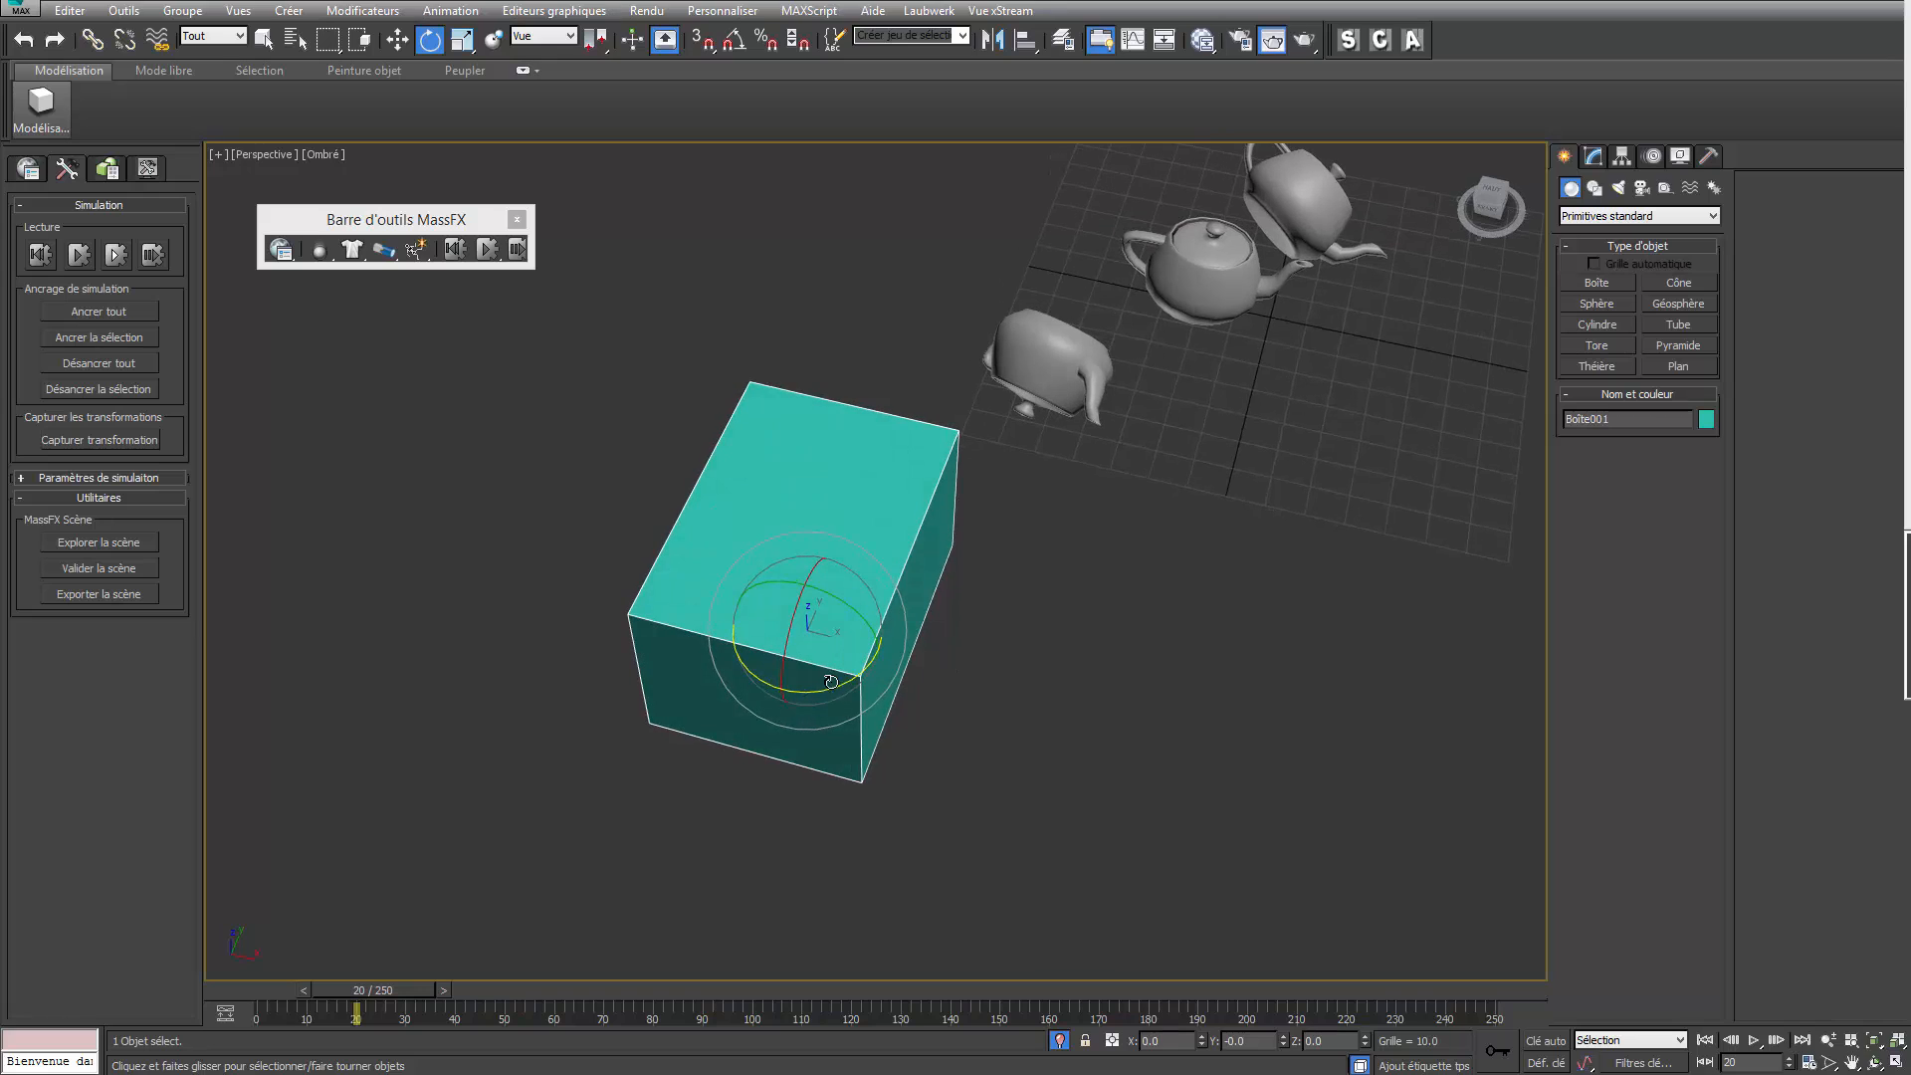
{"action": "left_click_drag", "start_coordinate": [837, 688], "coordinate": [779, 683]}
{"action": "middle_click_drag", "start_coordinate": [876, 703], "coordinate": [870, 753]}
Step: Switch the box to the Move tool with the Local reference coordinate system
{"action": "right_click", "coordinate": [845, 645]}
{"action": "left_click", "coordinate": [896, 659]}
{"action": "scroll", "coordinate": [789, 570], "scroll_direction": "down", "scroll_amount": 6}
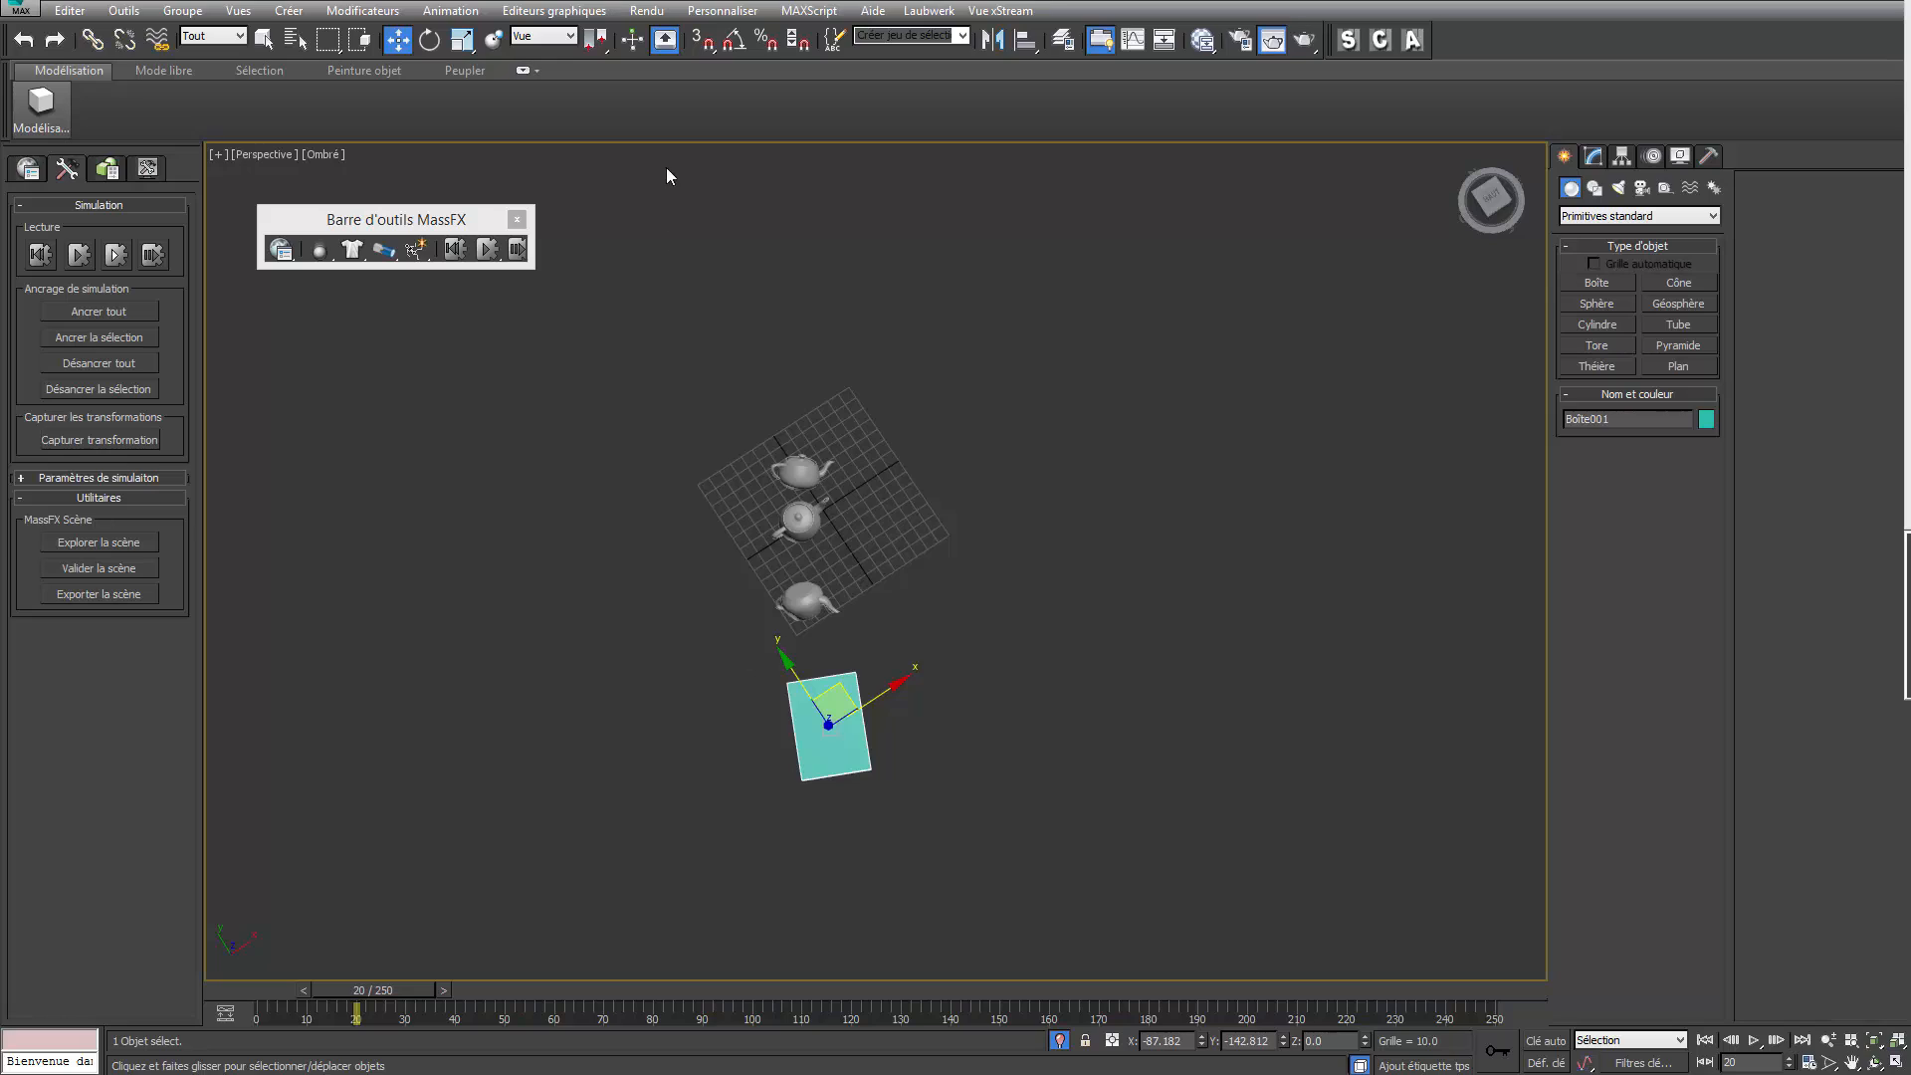
{"action": "left_click", "coordinate": [565, 42]}
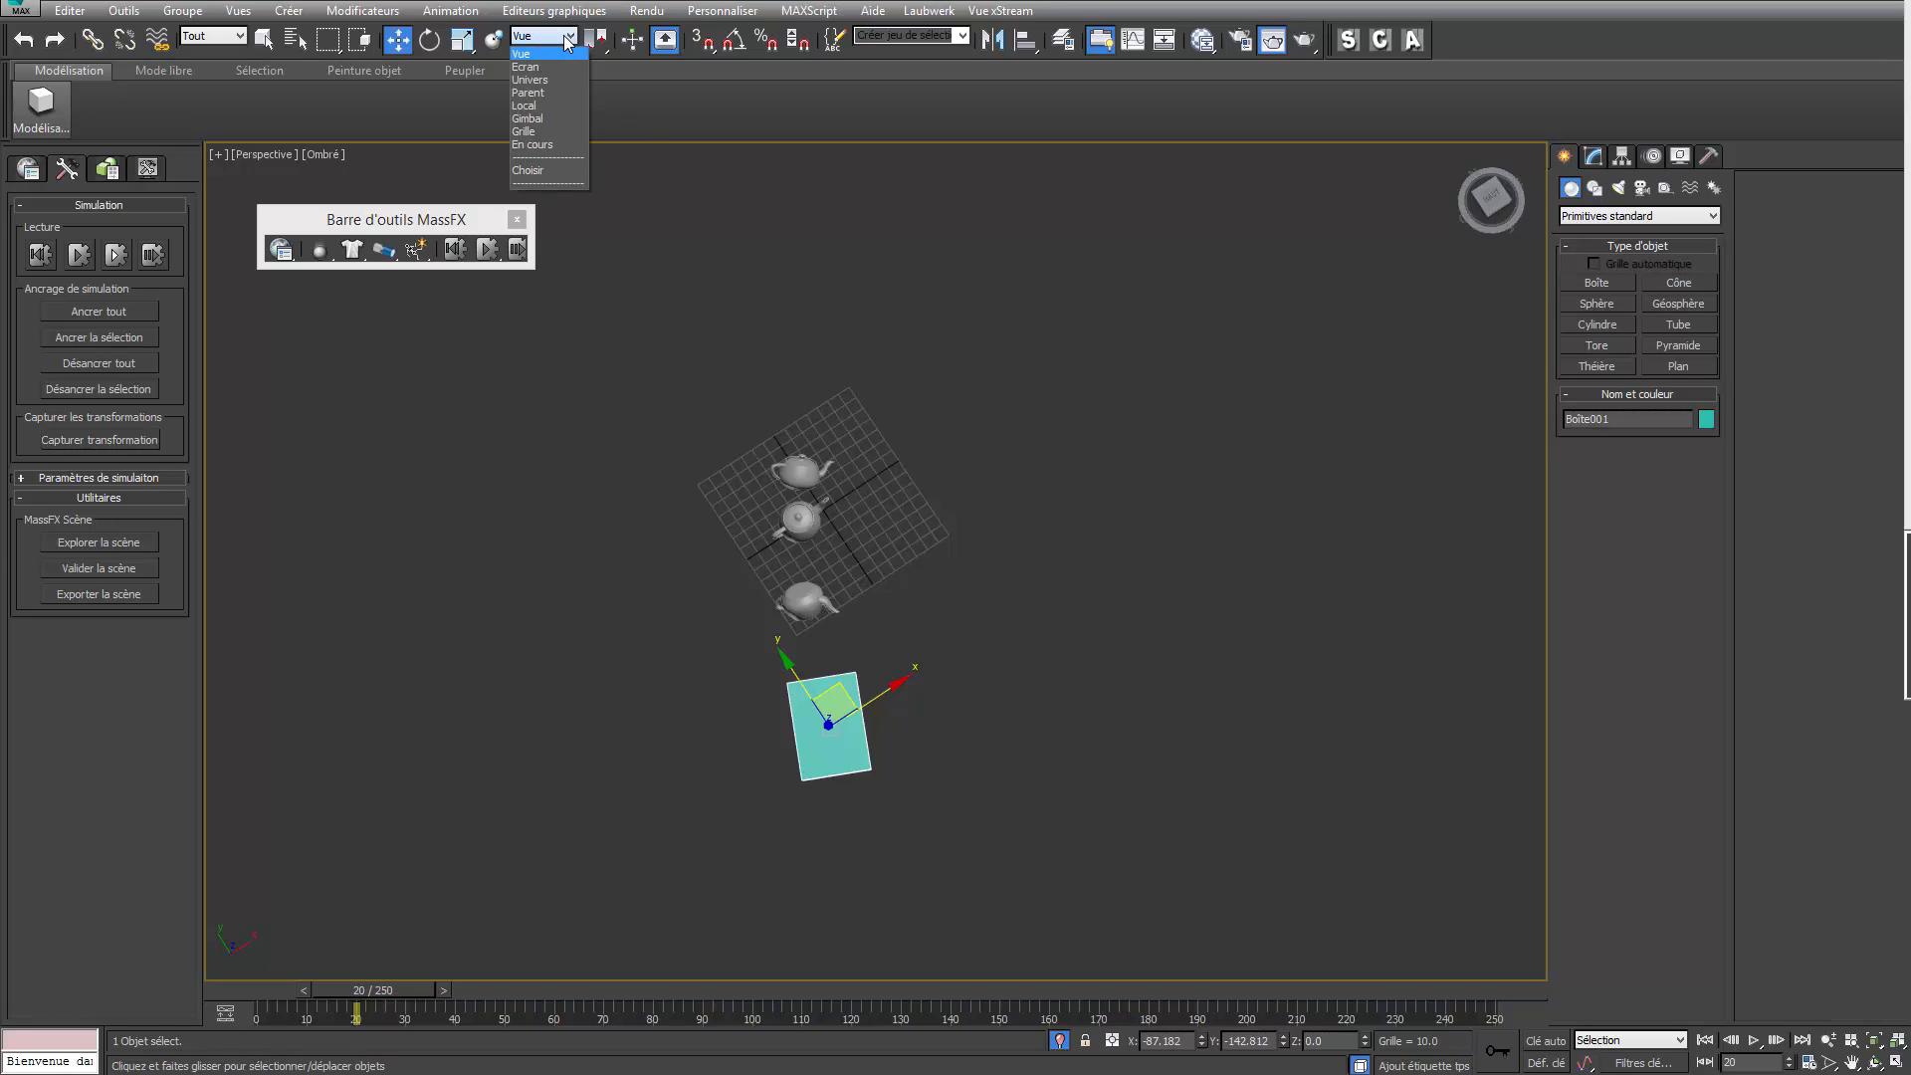
{"action": "left_click", "coordinate": [540, 104]}
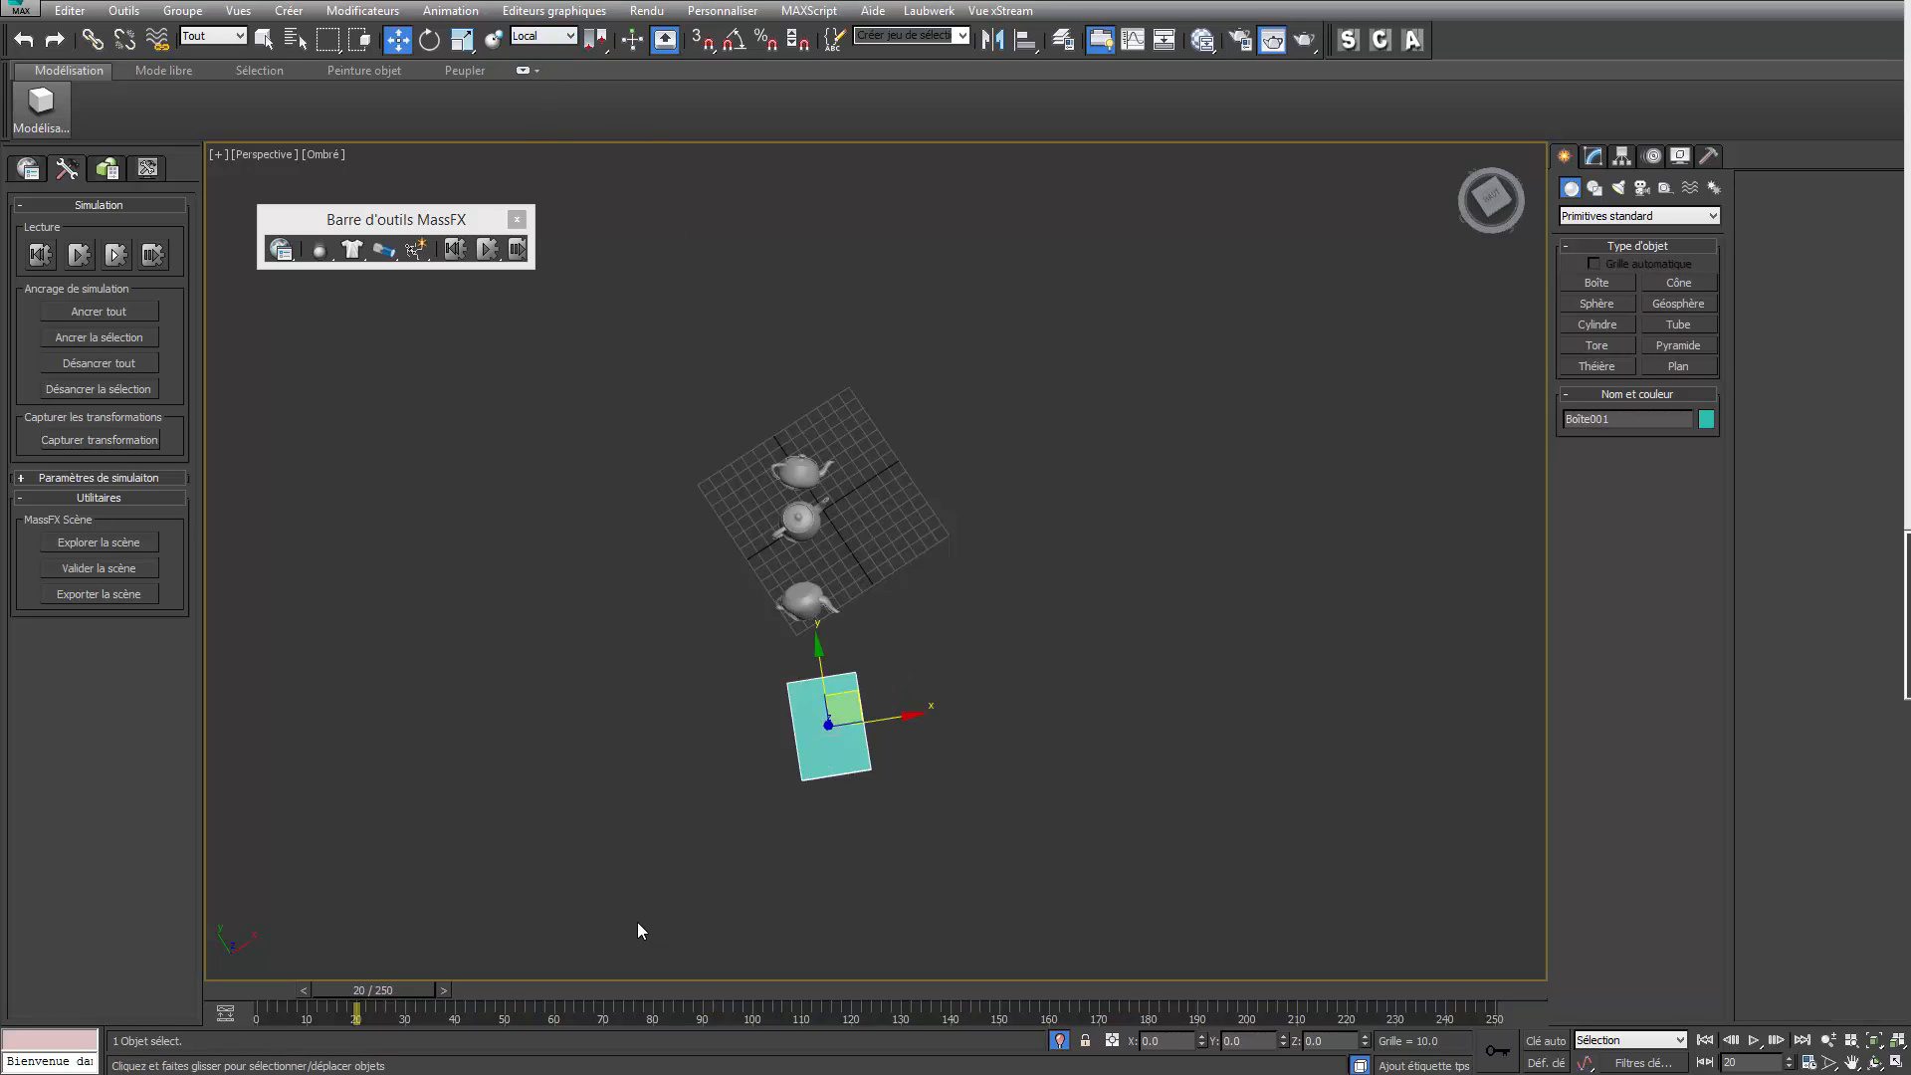
Step: Animate the box with Auto Key from frame 20 to frame 40, moving it along its local Y axis through the teapots and across the grid
{"action": "left_click", "coordinate": [1541, 1042]}
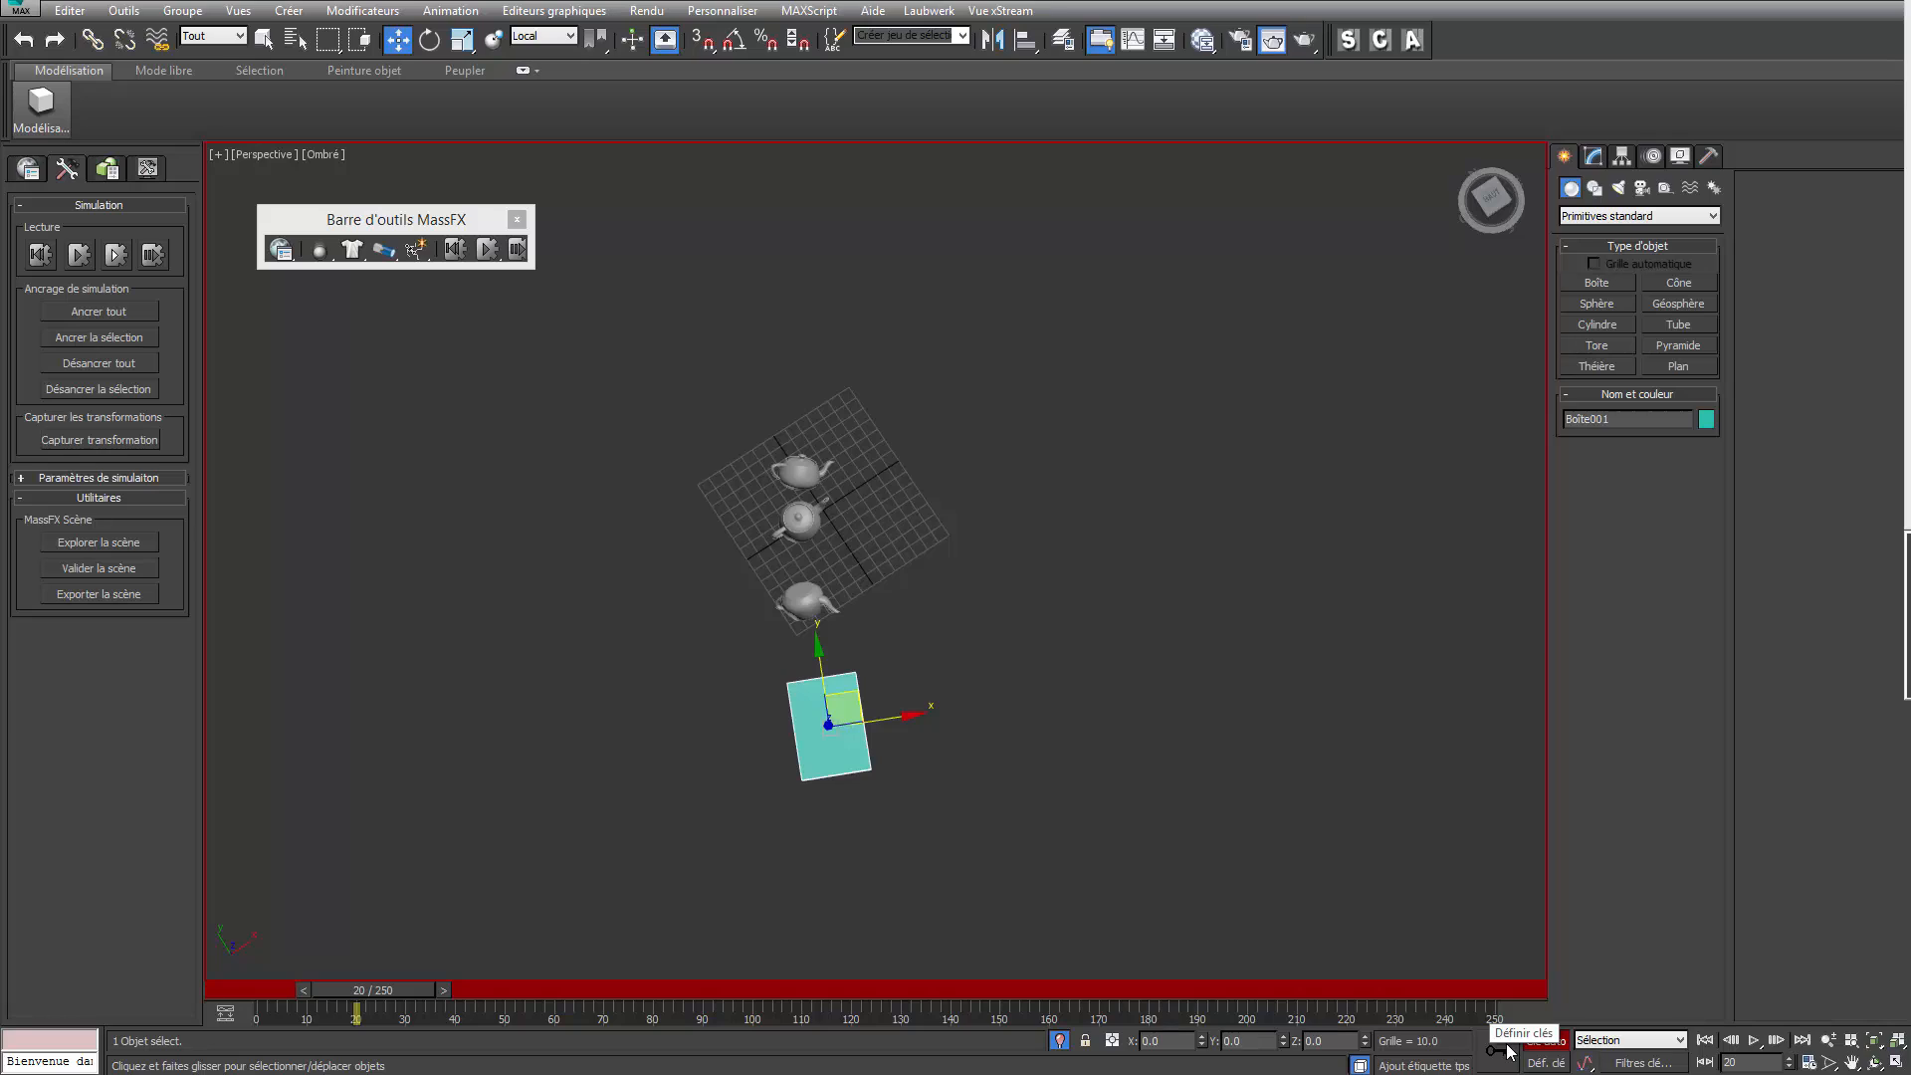
{"action": "left_click_drag", "start_coordinate": [403, 1001], "coordinate": [496, 1002]}
{"action": "key", "text": "w"}
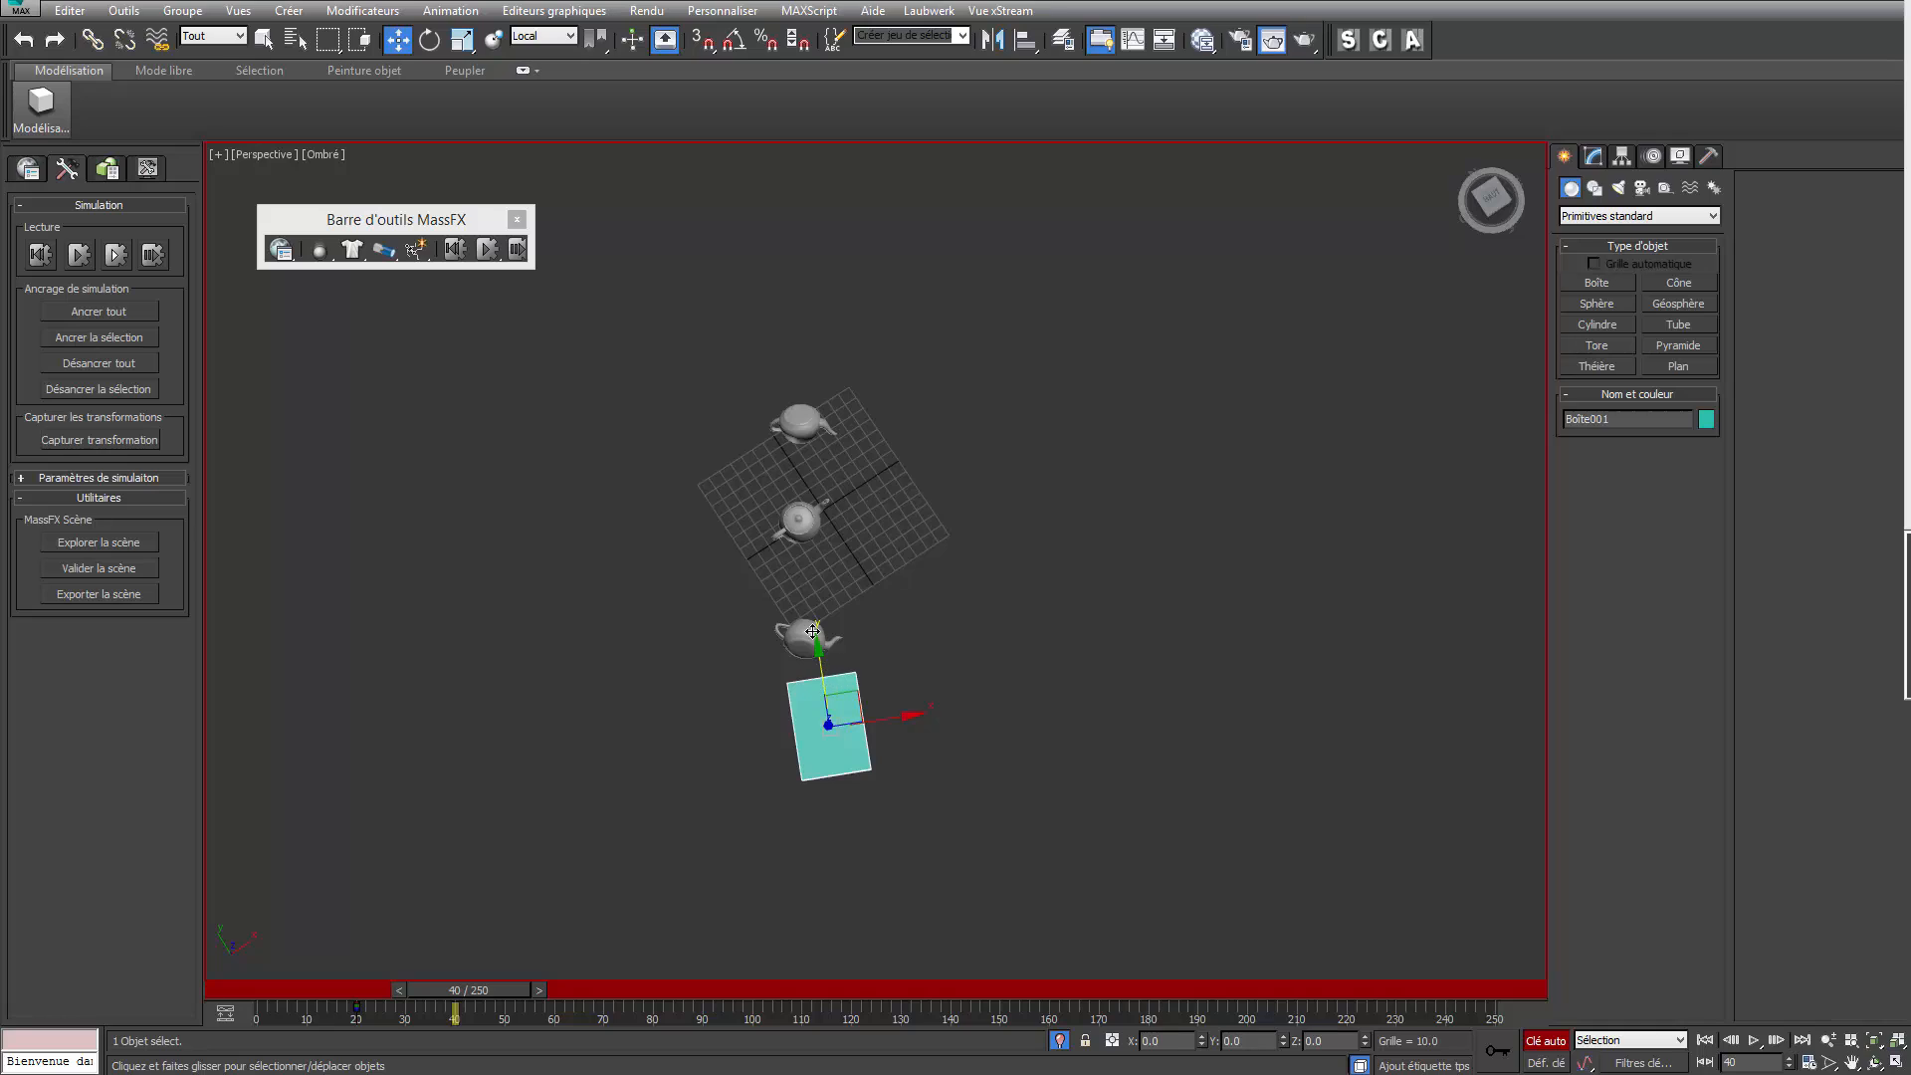
{"action": "left_click_drag", "start_coordinate": [813, 631], "coordinate": [809, 389]}
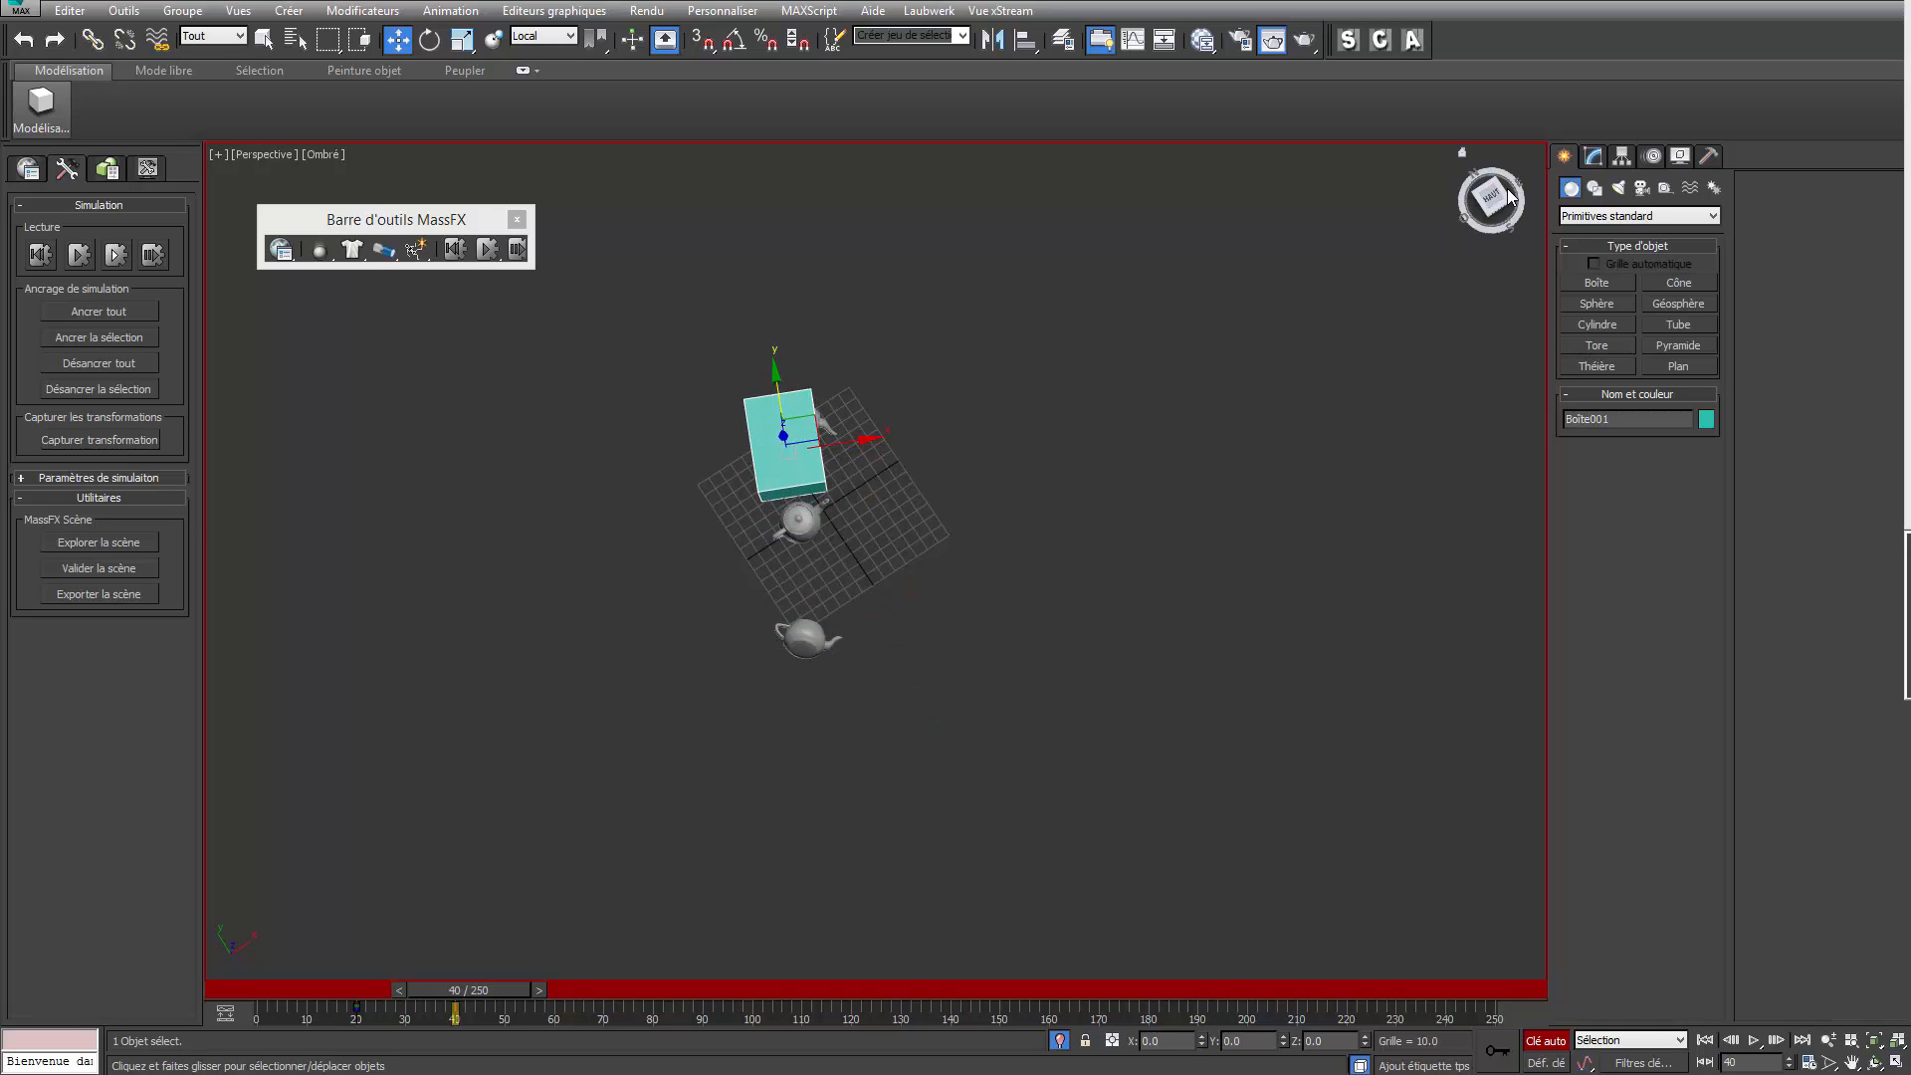
{"action": "left_click_drag", "start_coordinate": [1503, 199], "coordinate": [1447, 296]}
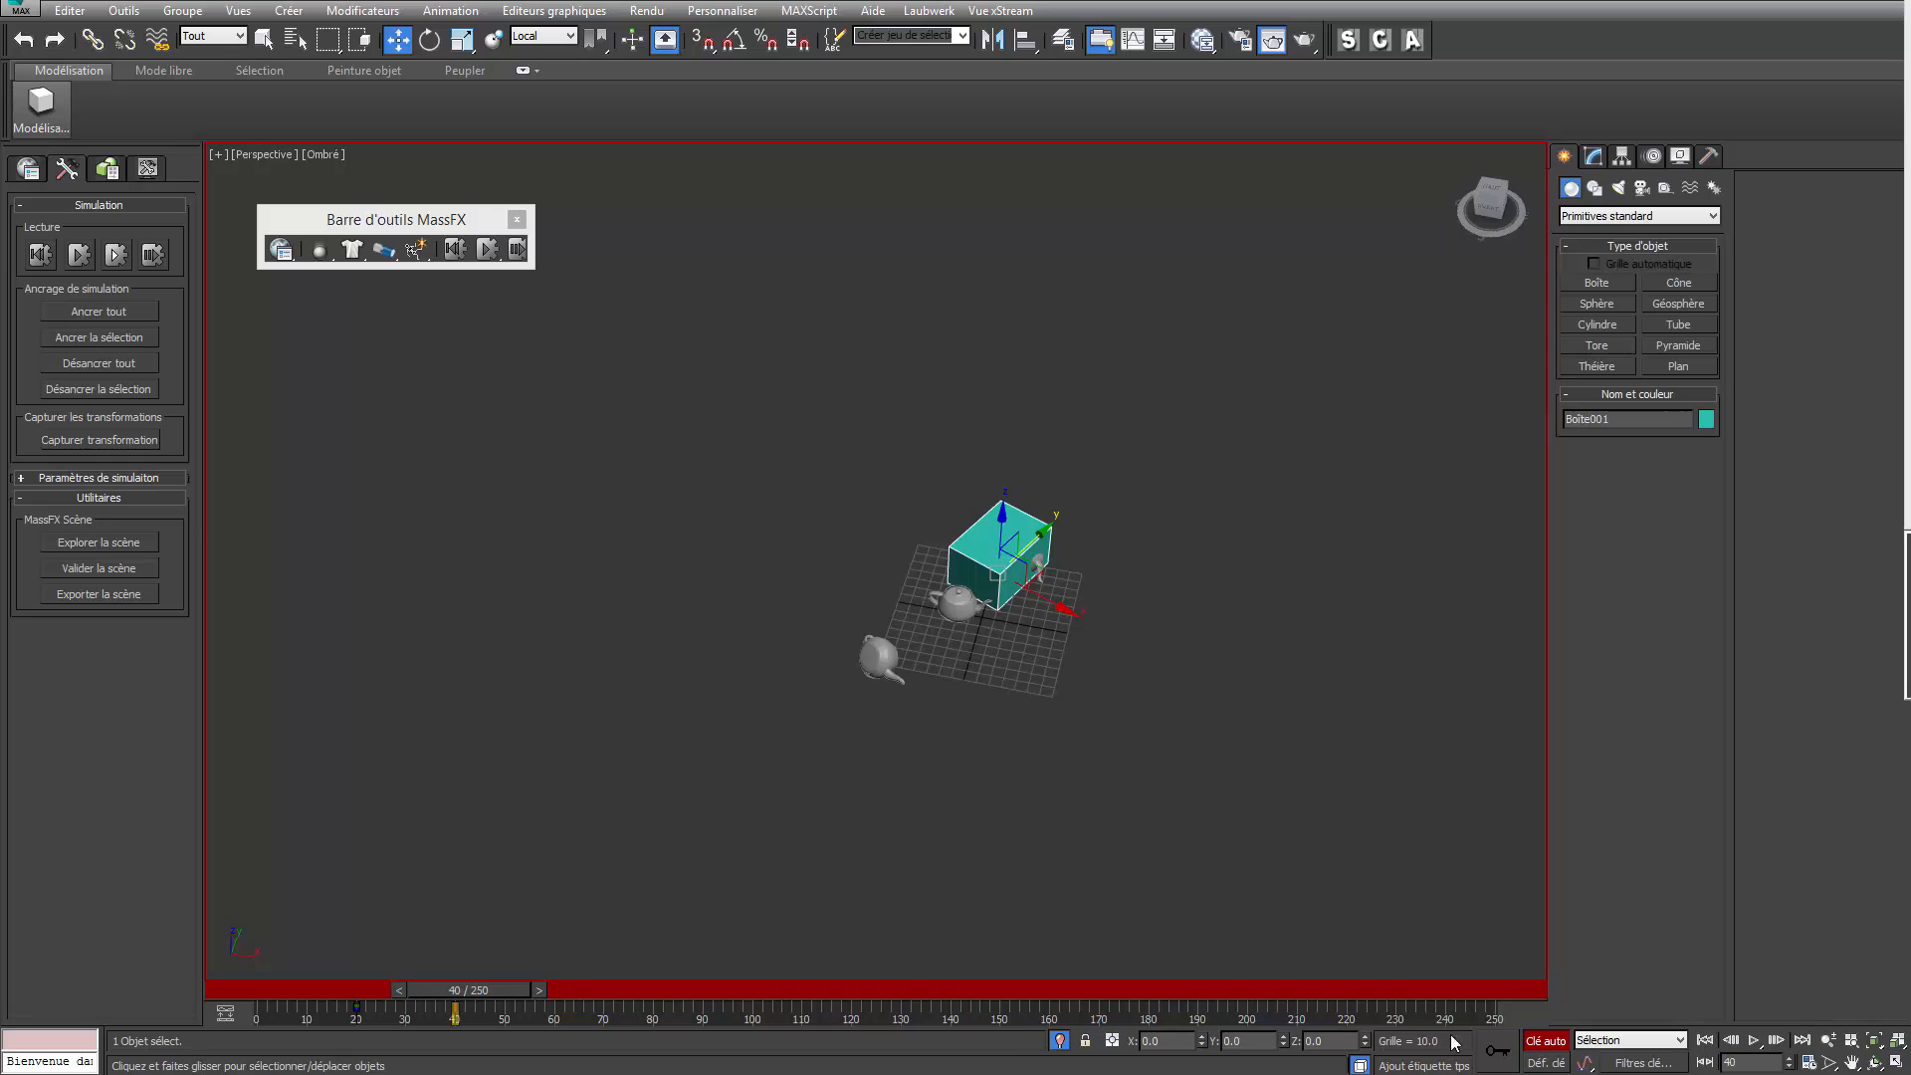
{"action": "left_click", "coordinate": [1545, 1041]}
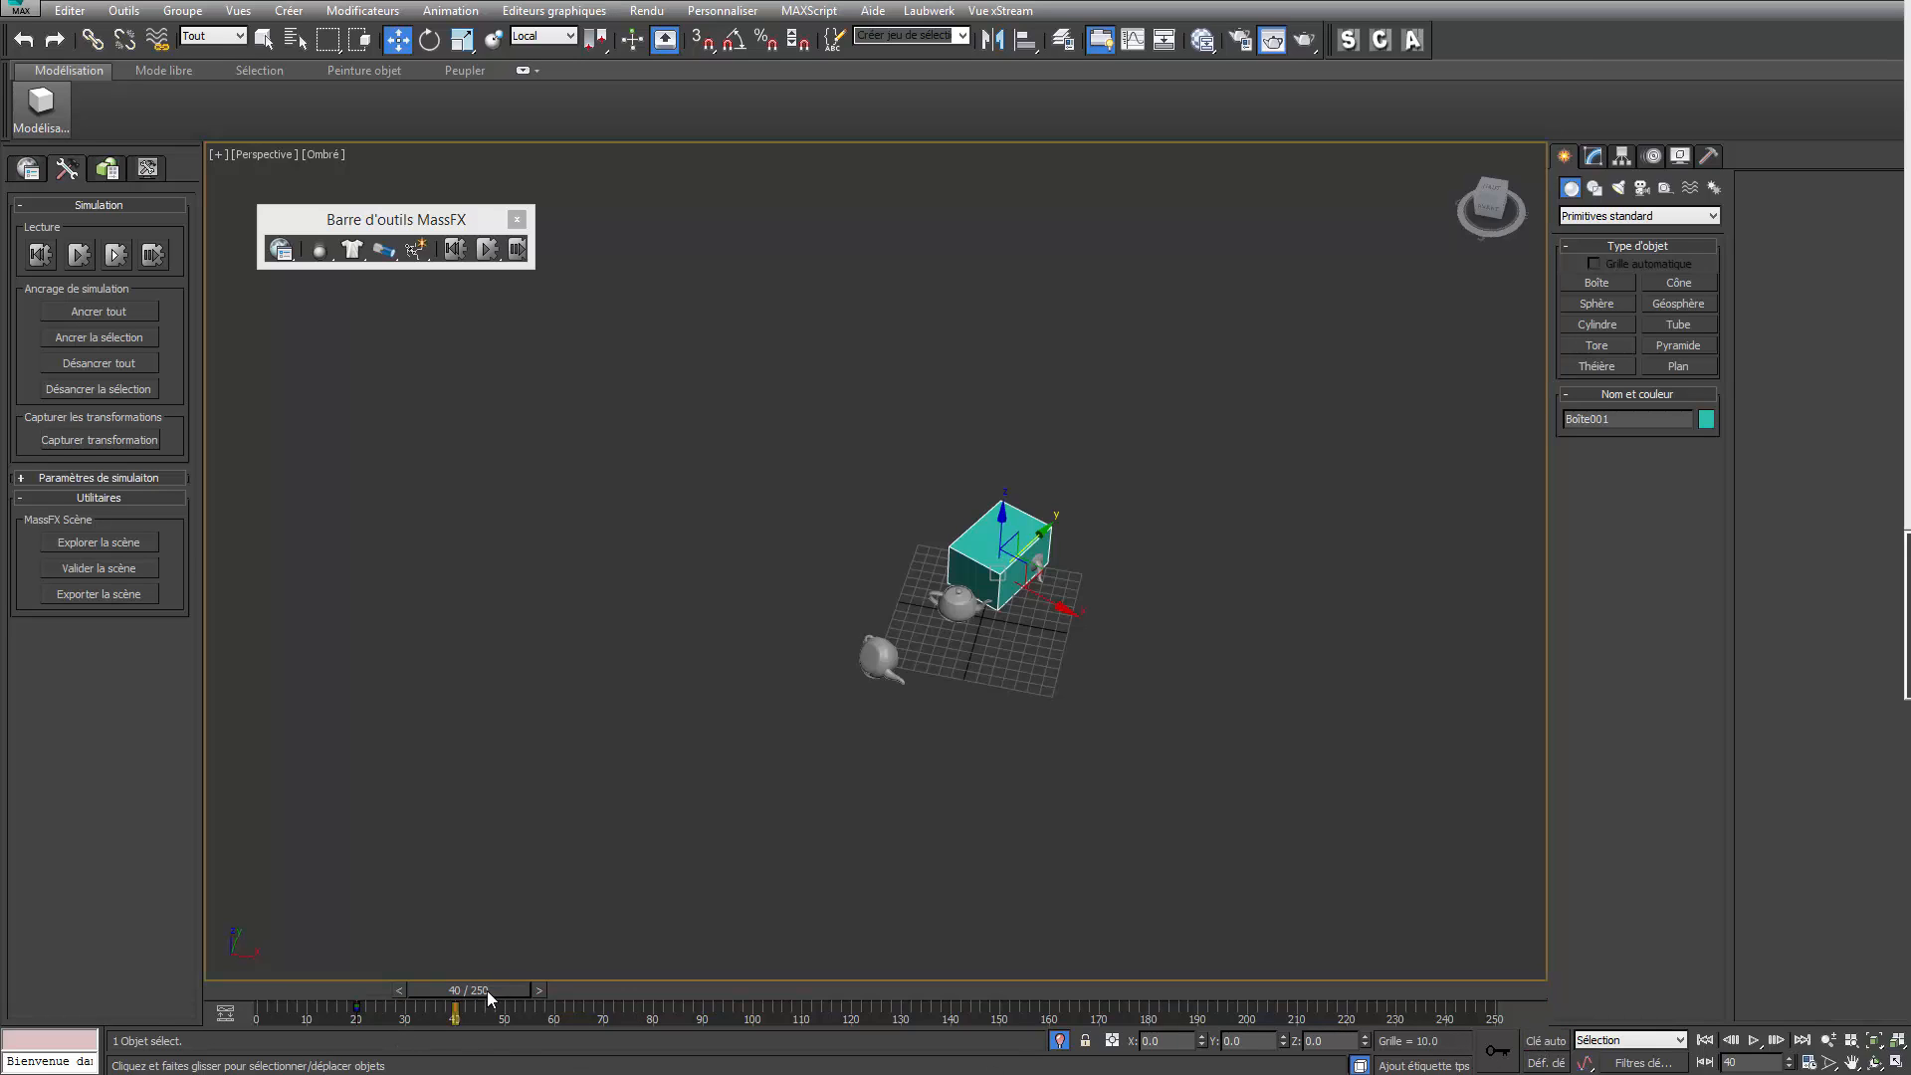
Step: Return to frame 2 near the animation's start and define the box as a kinematic rigid body
{"action": "left_click_drag", "start_coordinate": [488, 998], "coordinate": [266, 1031]}
{"action": "key", "text": "w"}
{"action": "left_click_drag", "start_coordinate": [323, 246], "coordinate": [428, 306]}
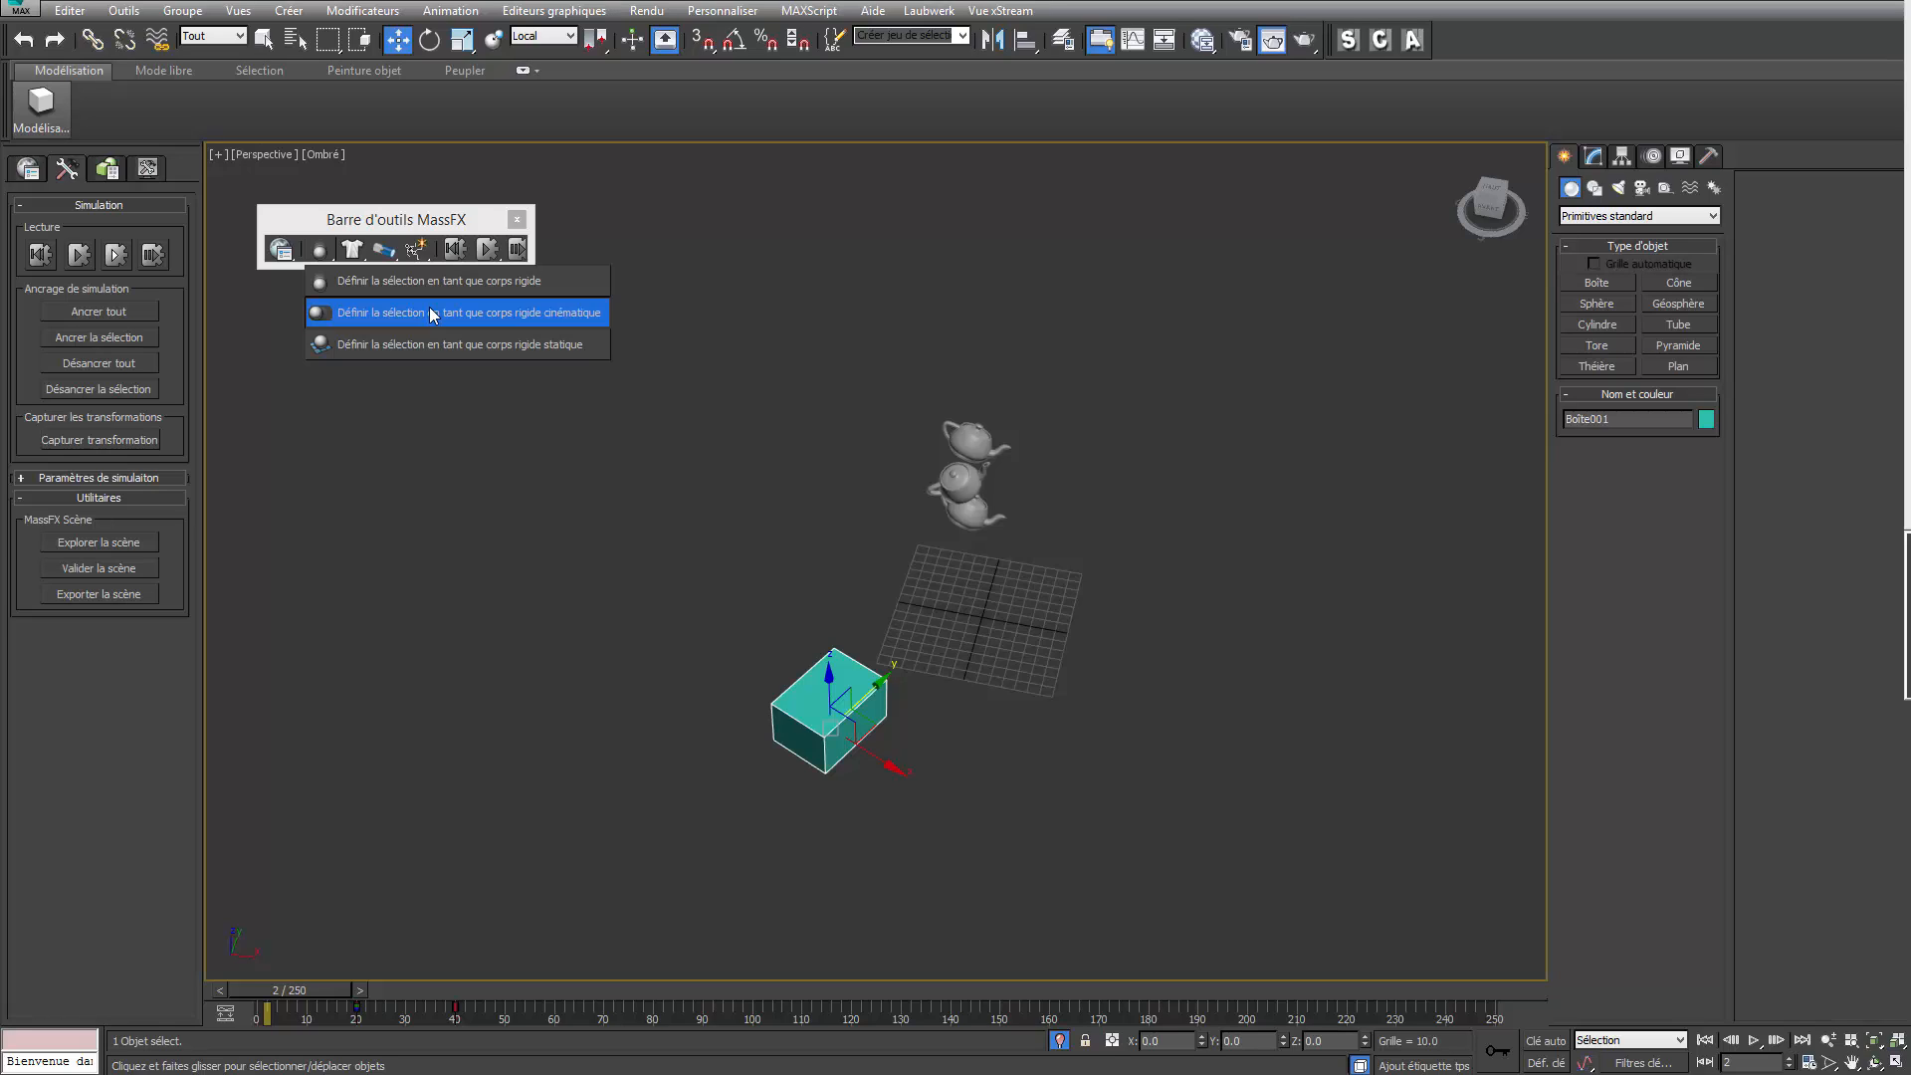
{"action": "left_click_drag", "start_coordinate": [428, 307], "coordinate": [428, 306]}
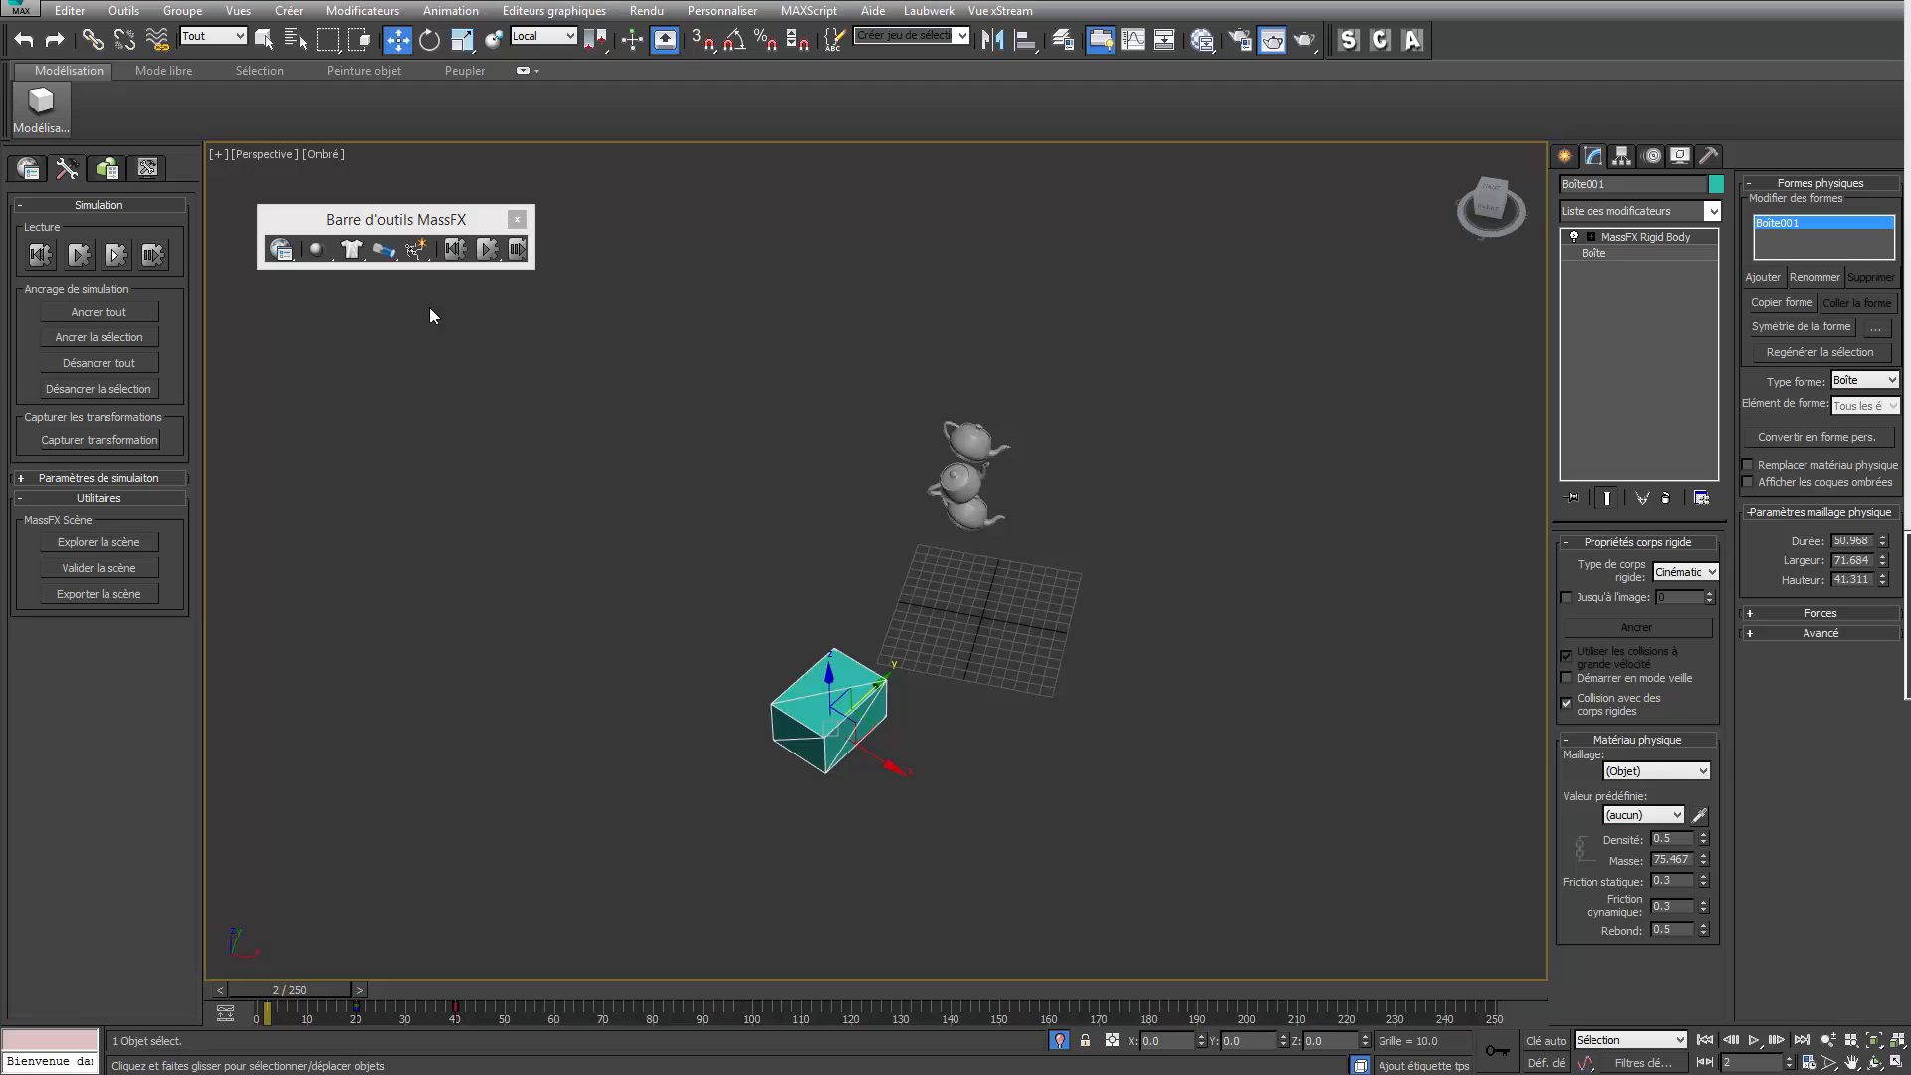
Step: Unbake the whole simulation and bake it again with the kinematic box included
{"action": "left_click", "coordinate": [109, 364]}
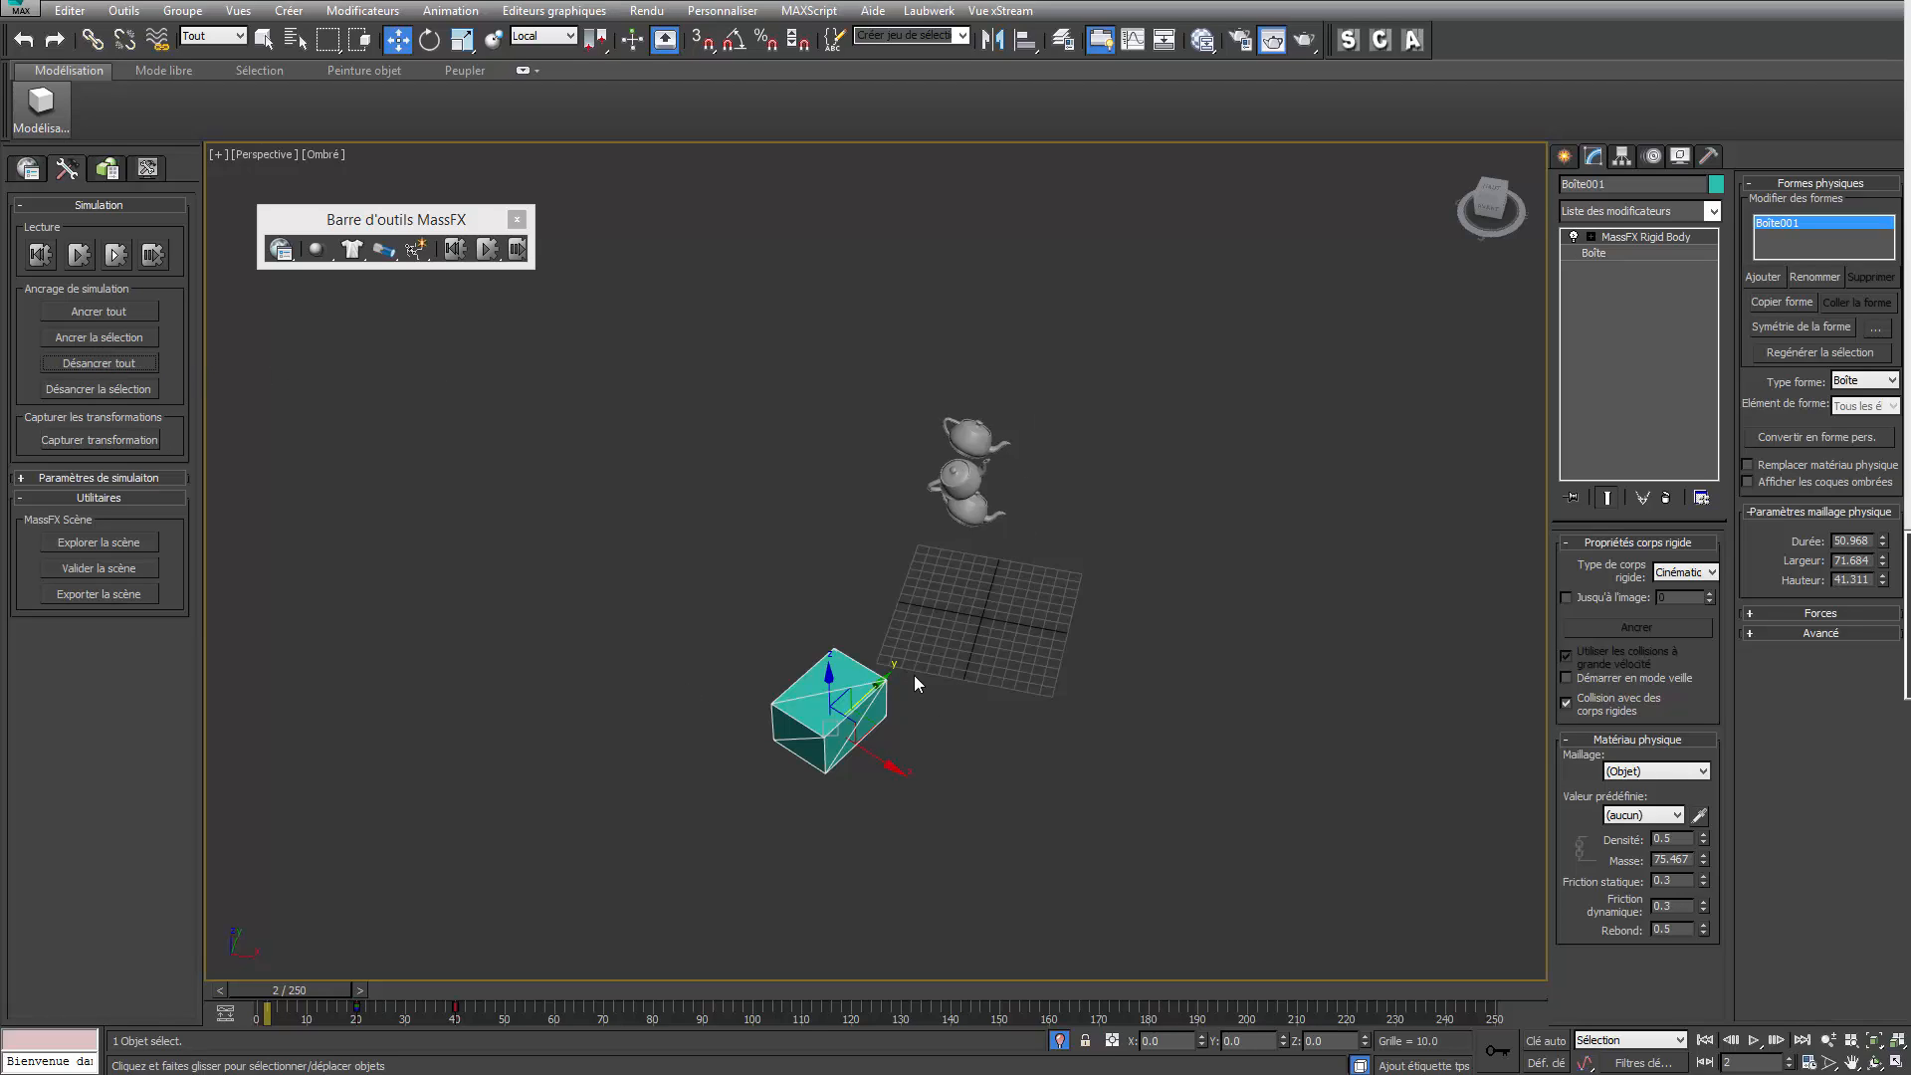
{"action": "left_click", "coordinate": [103, 311]}
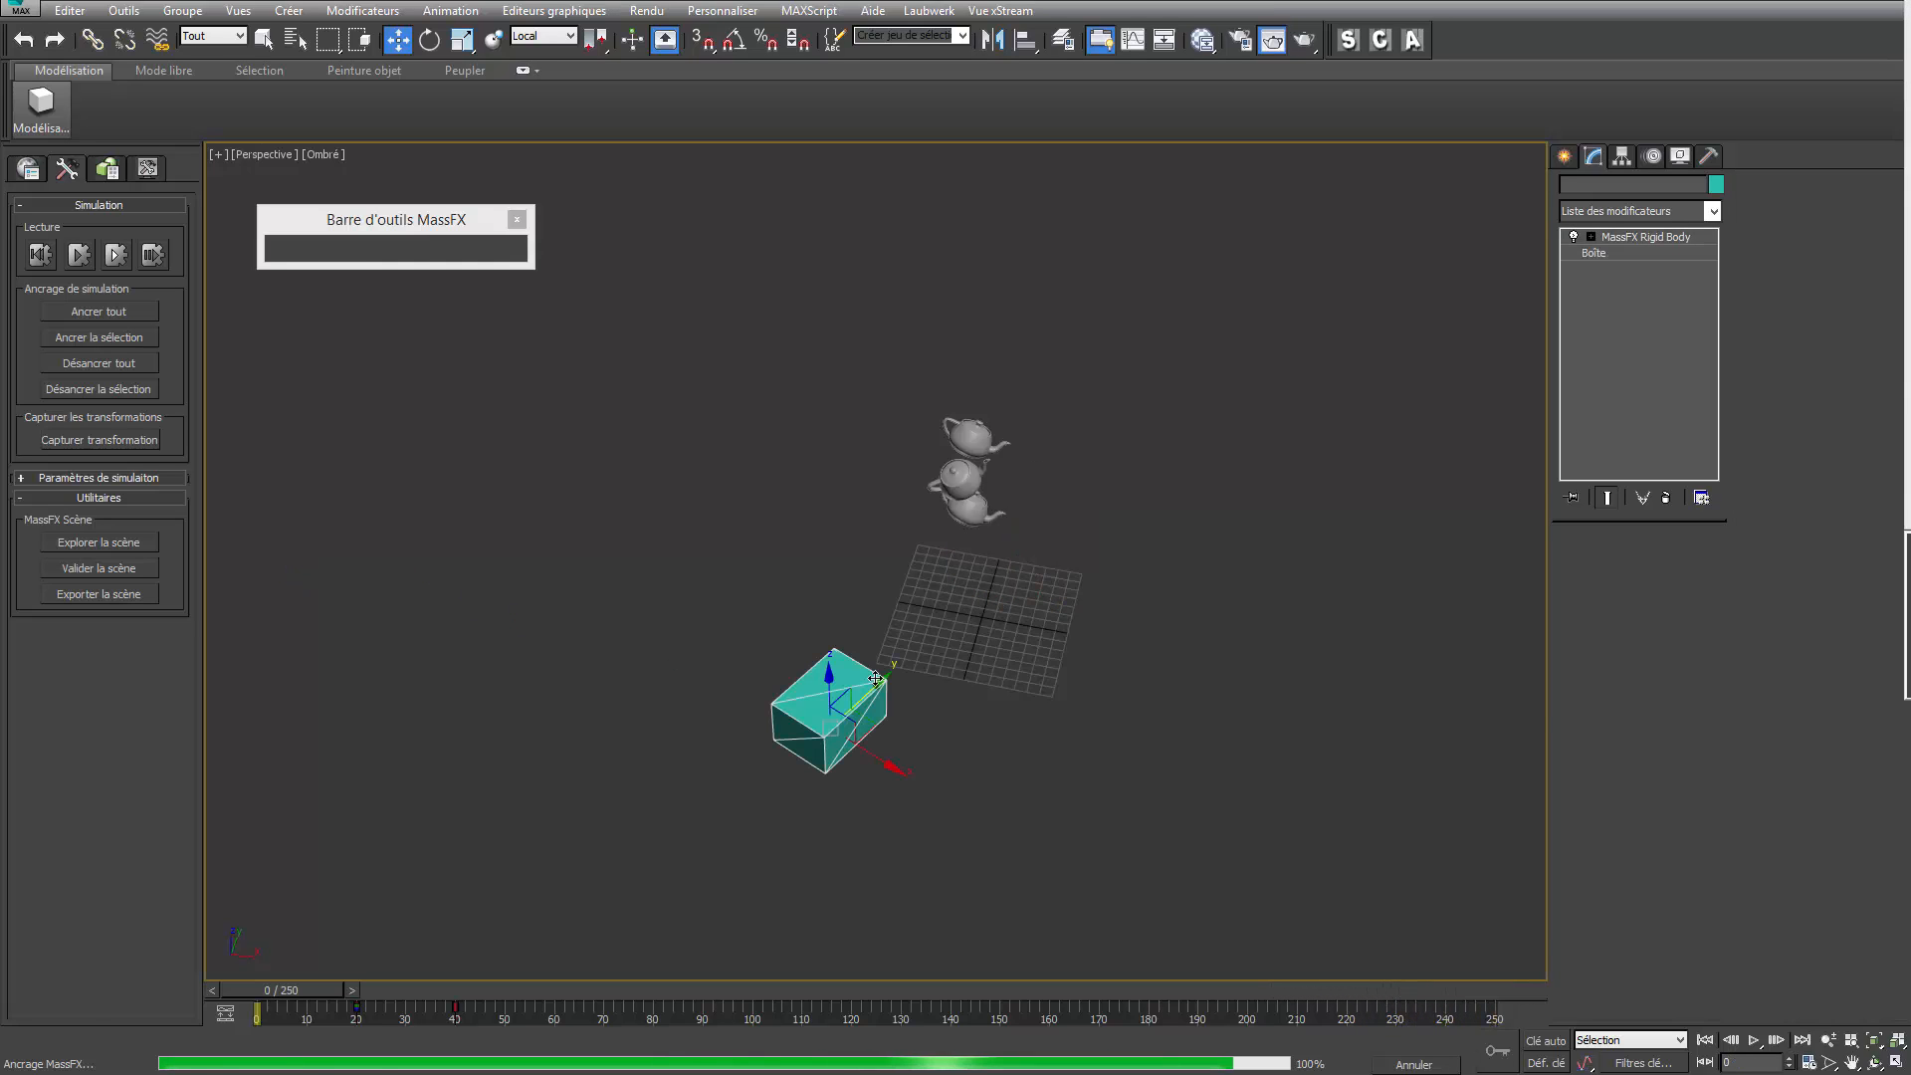
Step: Draw a second box with AutoGrid aligned to the first box's front face, about 165 long, 154 wide and 61 high
{"action": "left_click", "coordinate": [1567, 159]}
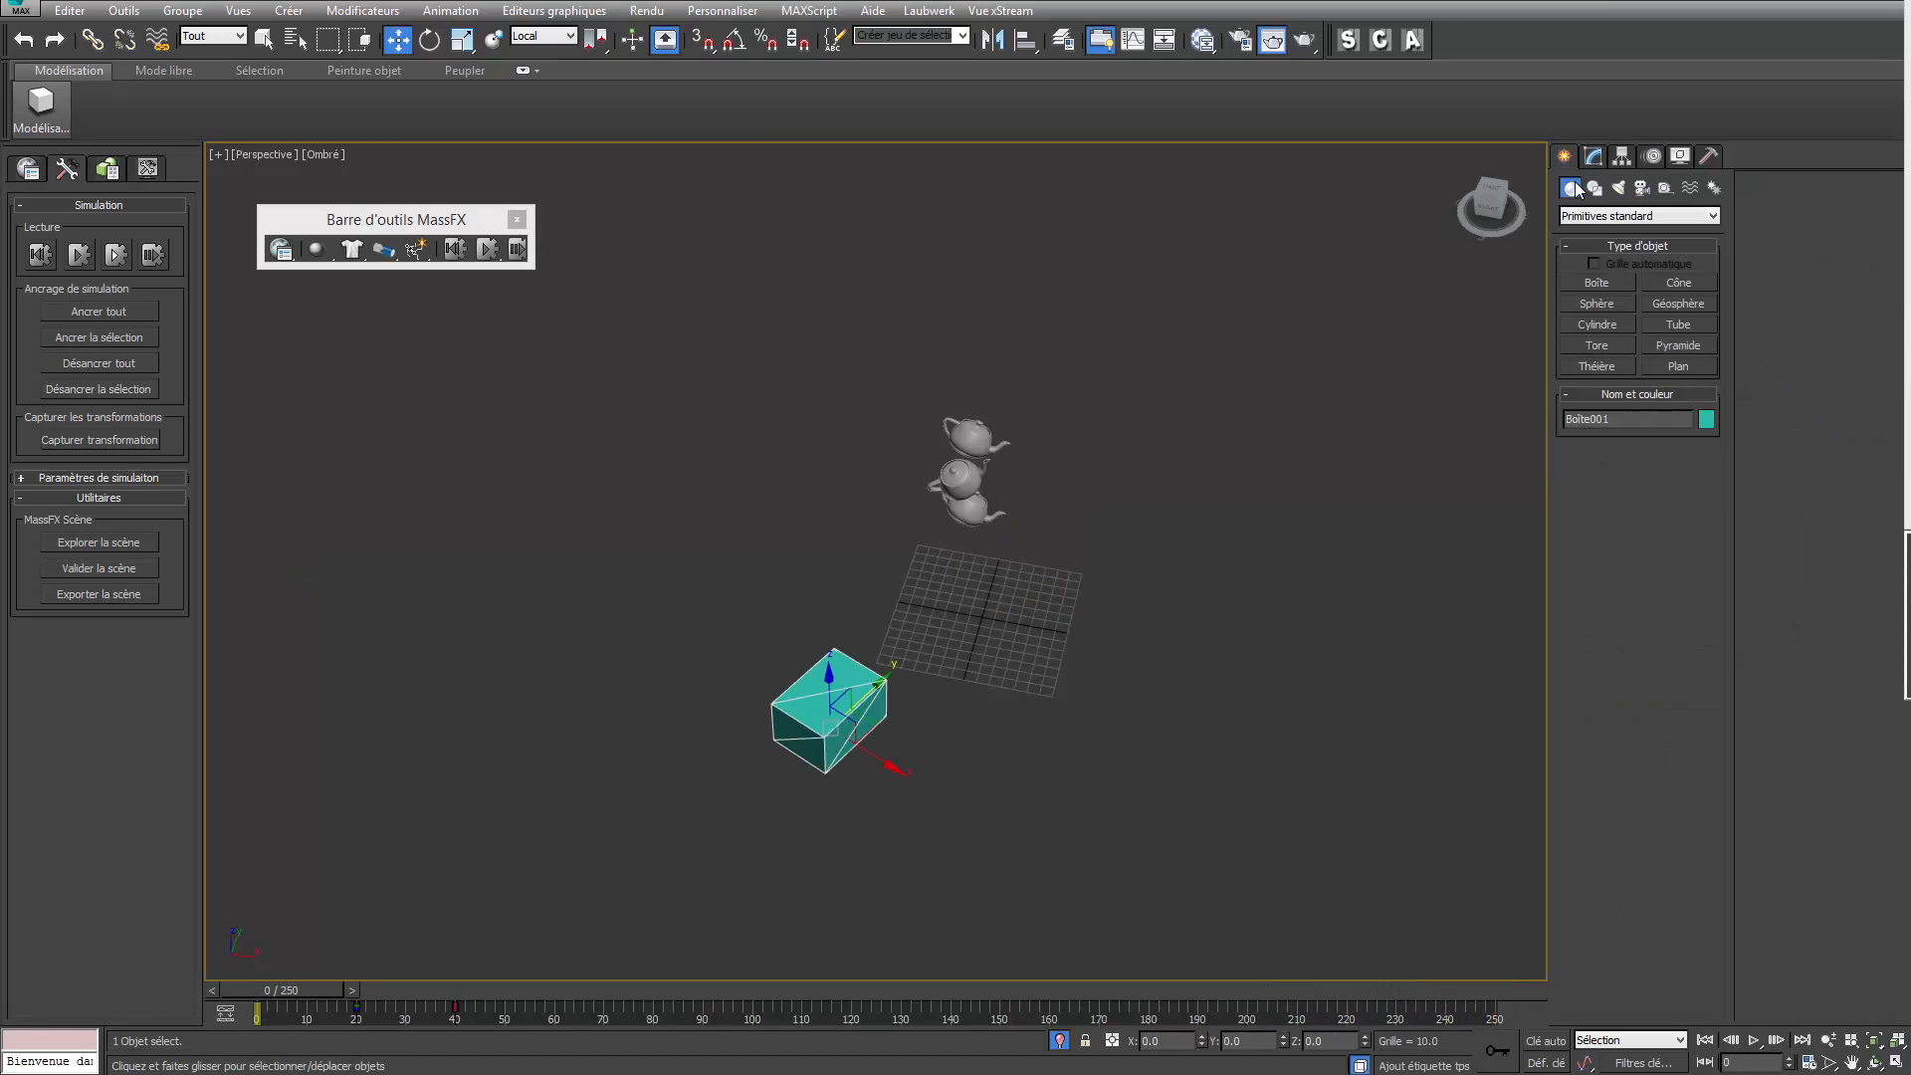
{"action": "left_click", "coordinate": [1599, 287]}
{"action": "middle_click_drag", "start_coordinate": [938, 670], "coordinate": [852, 702]}
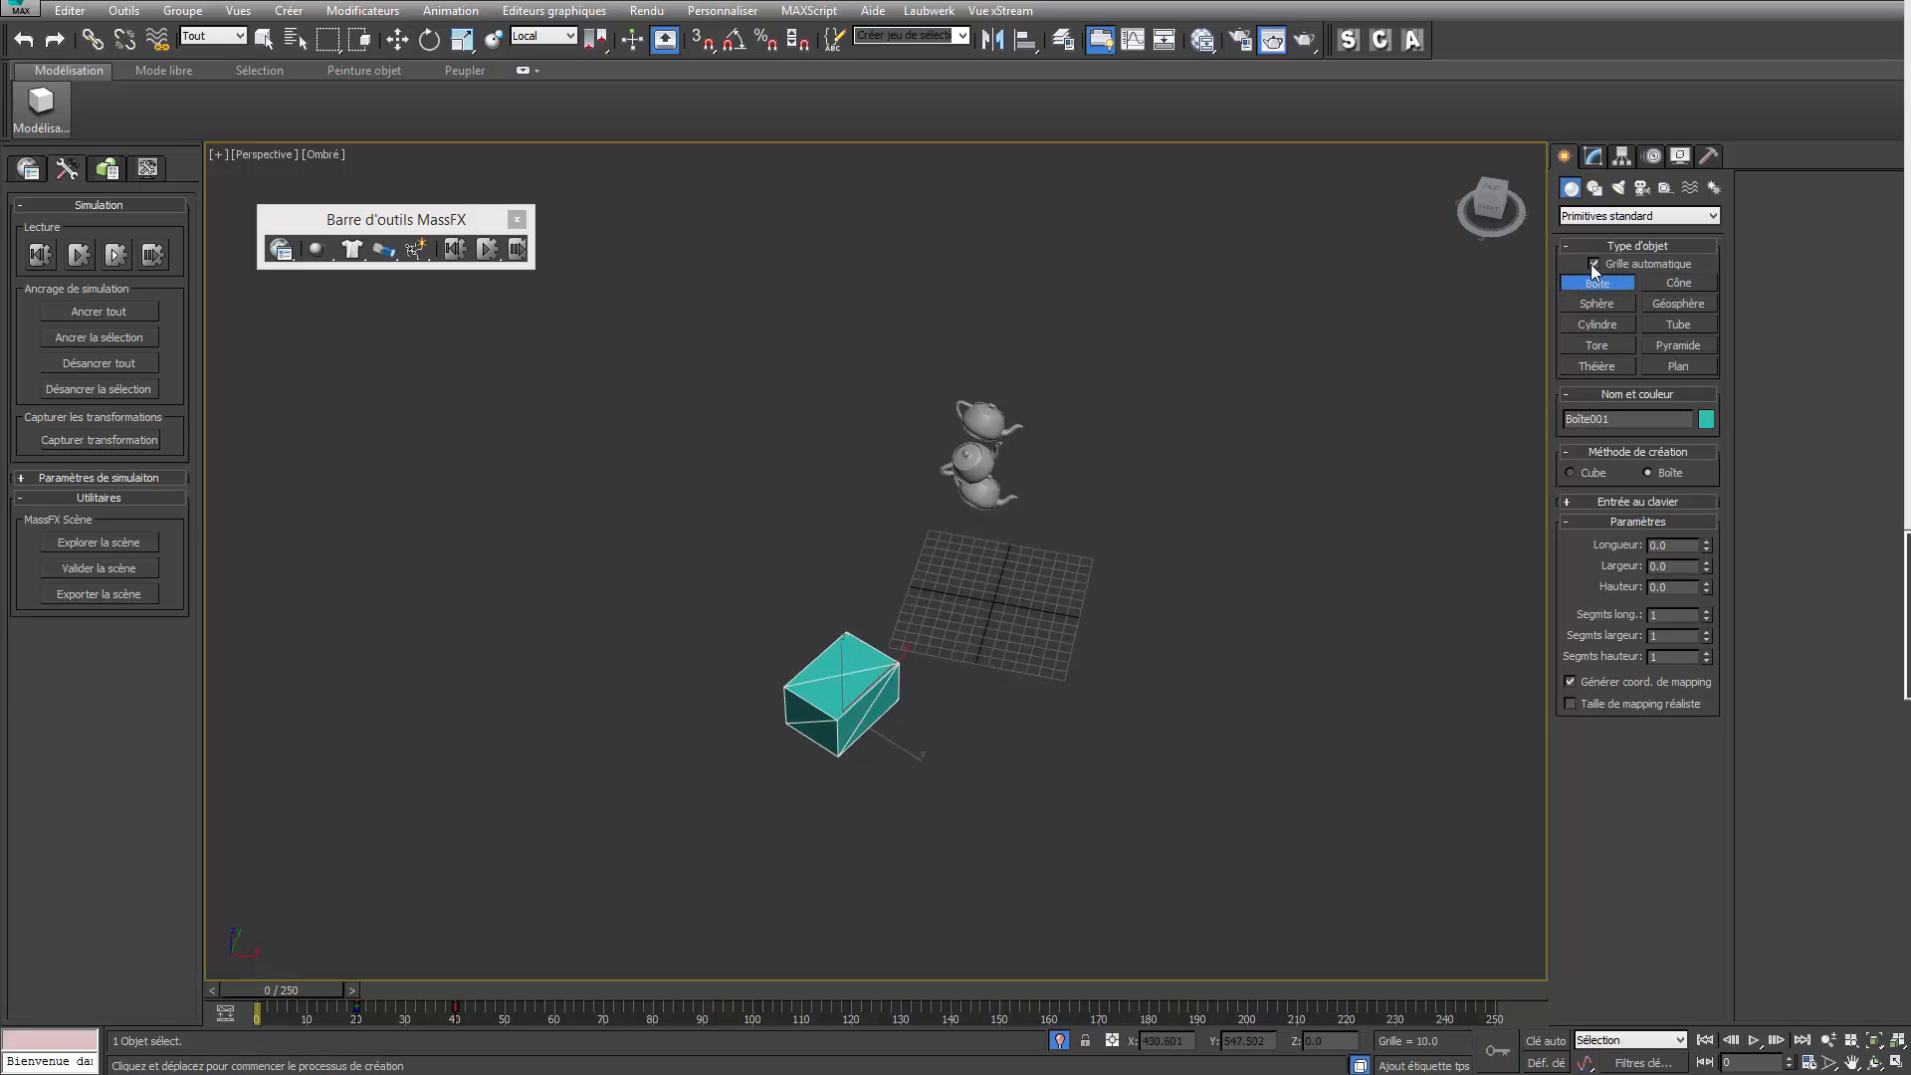
{"action": "left_click_drag", "start_coordinate": [788, 698], "coordinate": [818, 749]}
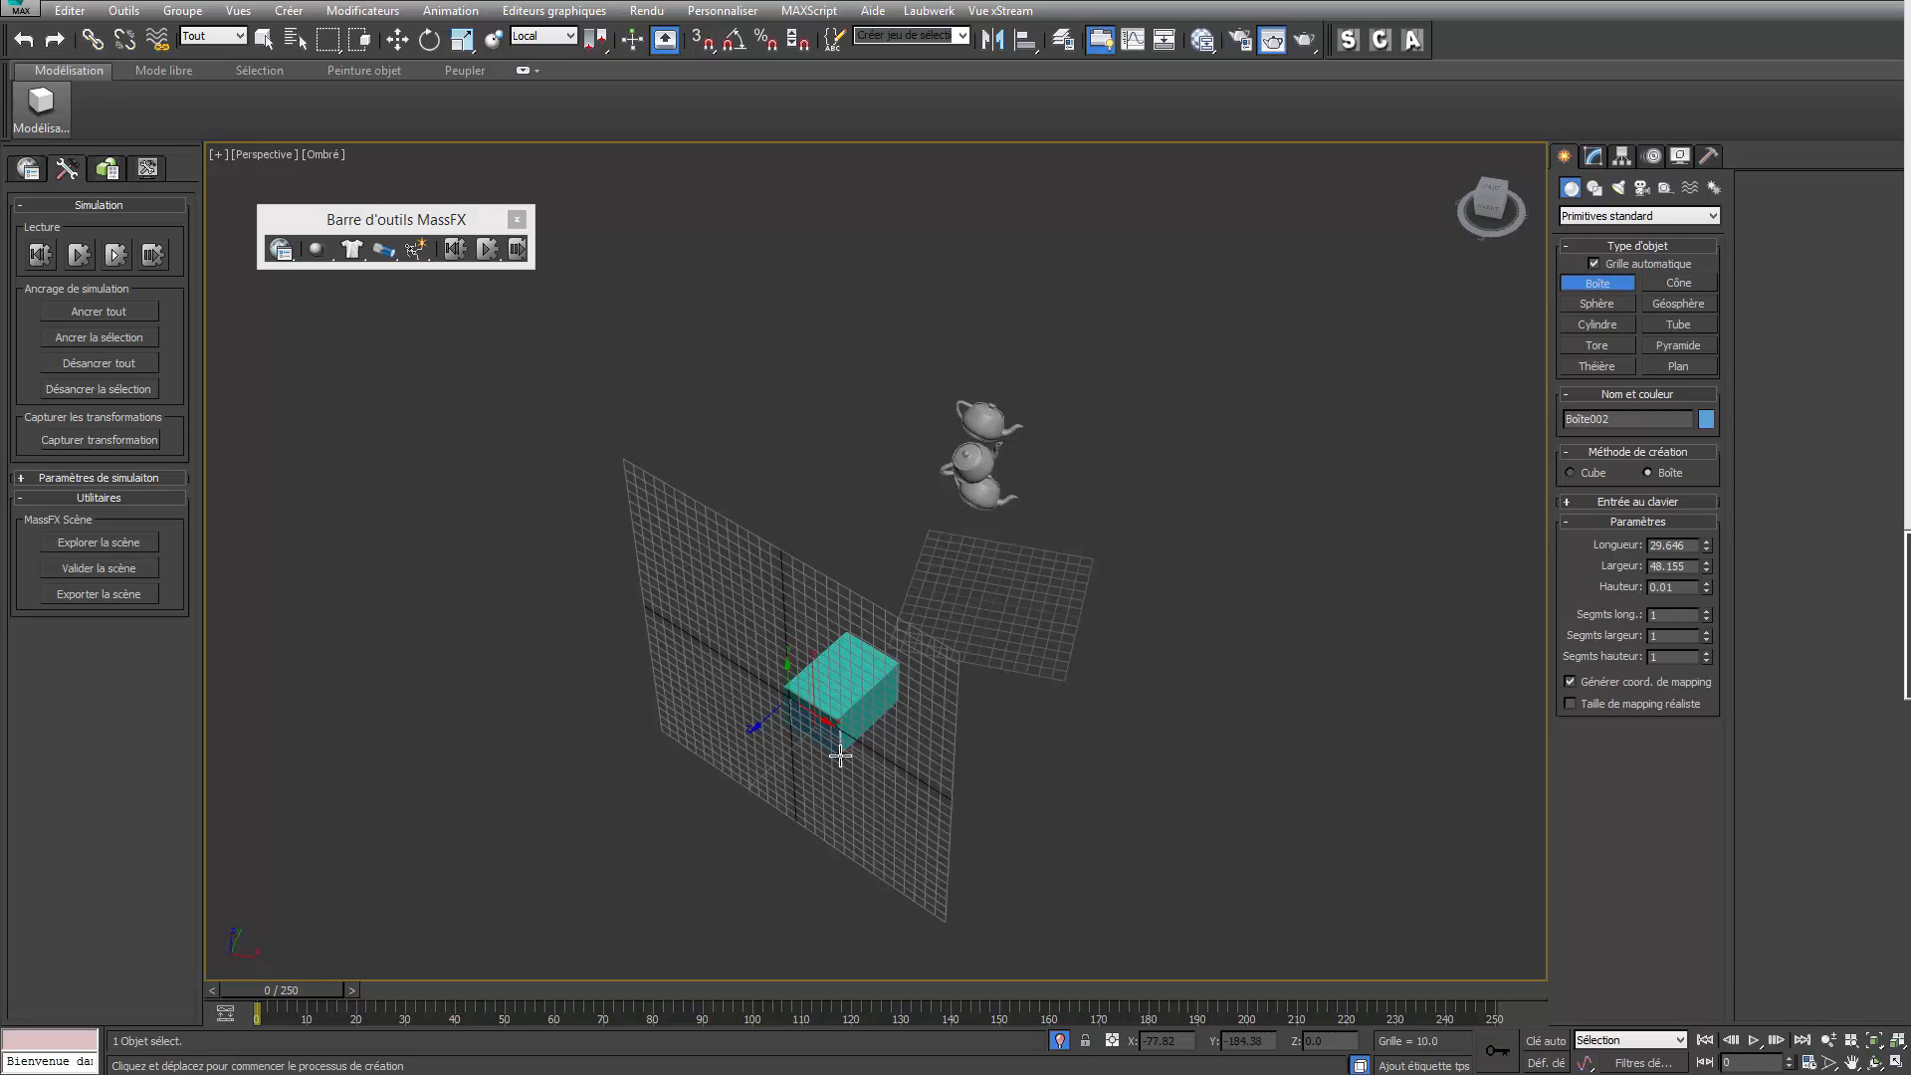
{"action": "right_click", "coordinate": [834, 759]}
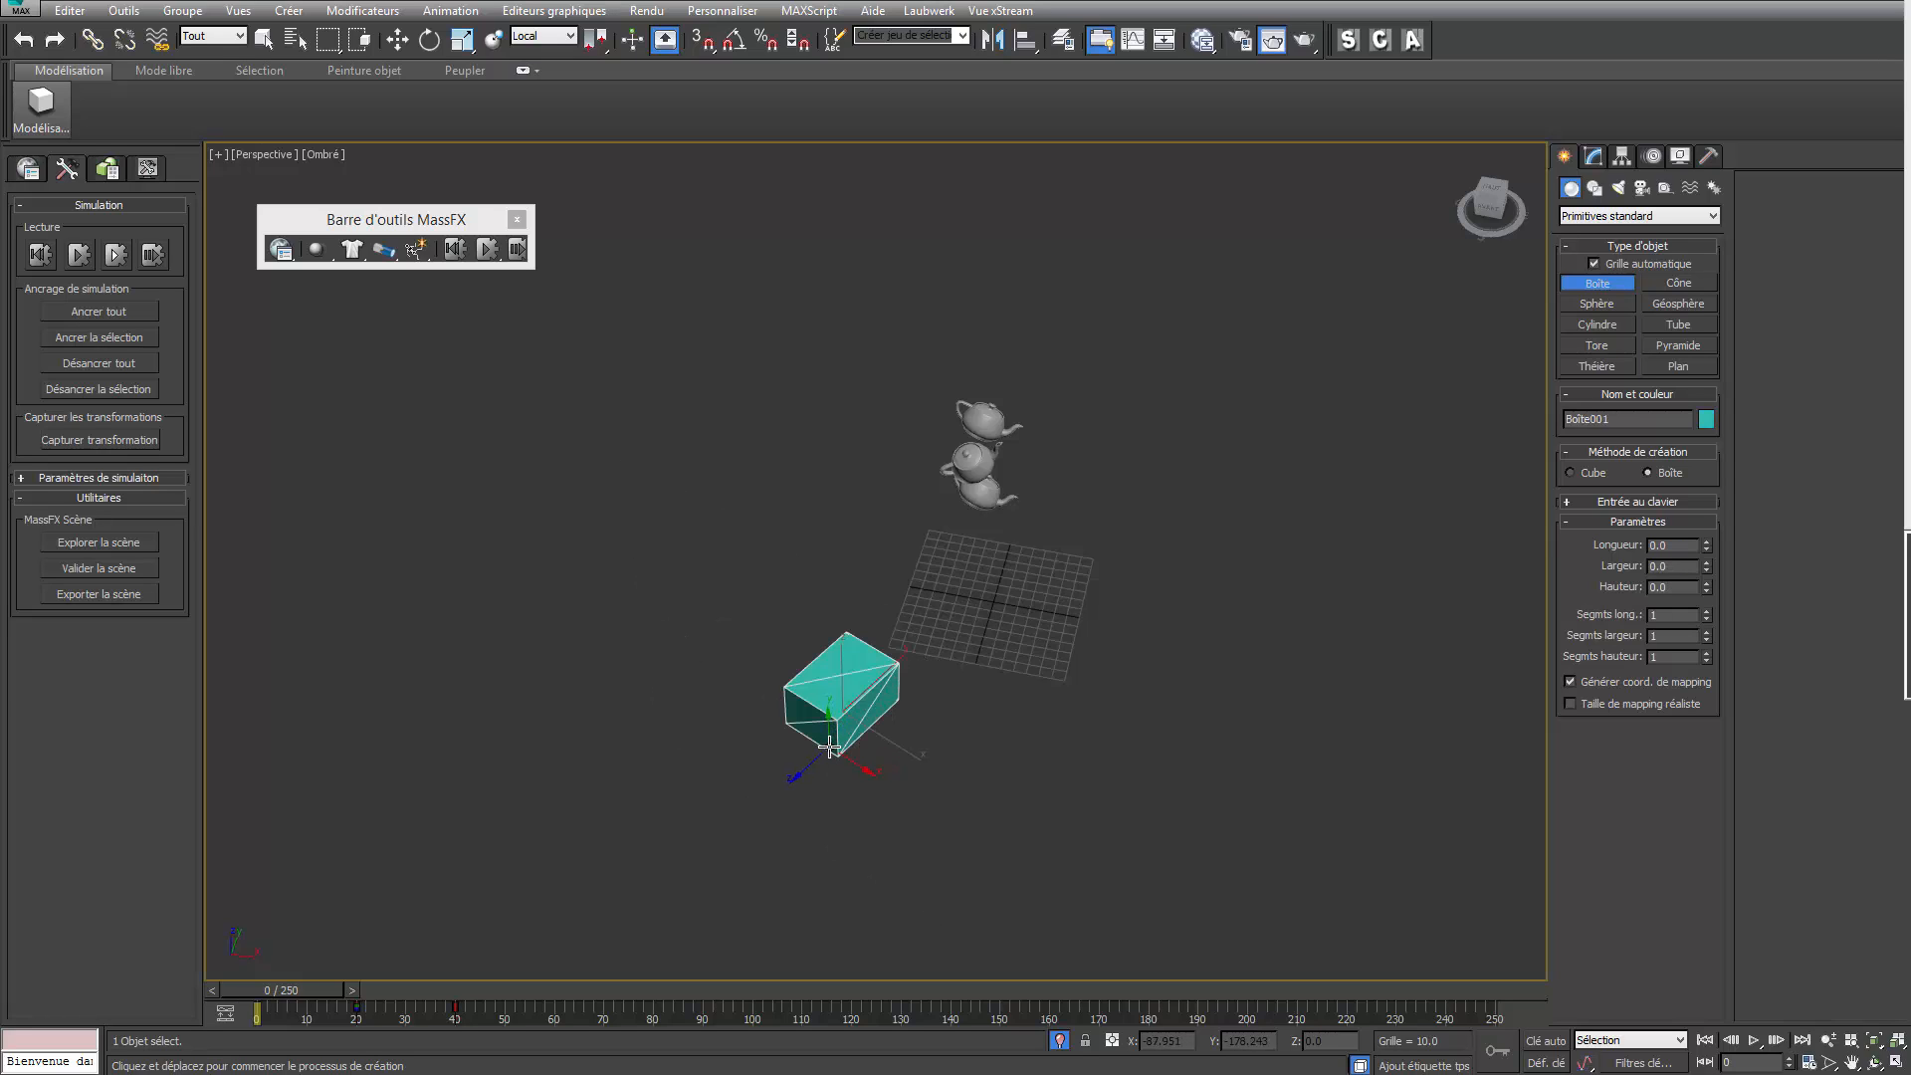
{"action": "left_click_drag", "start_coordinate": [830, 748], "coordinate": [659, 492]}
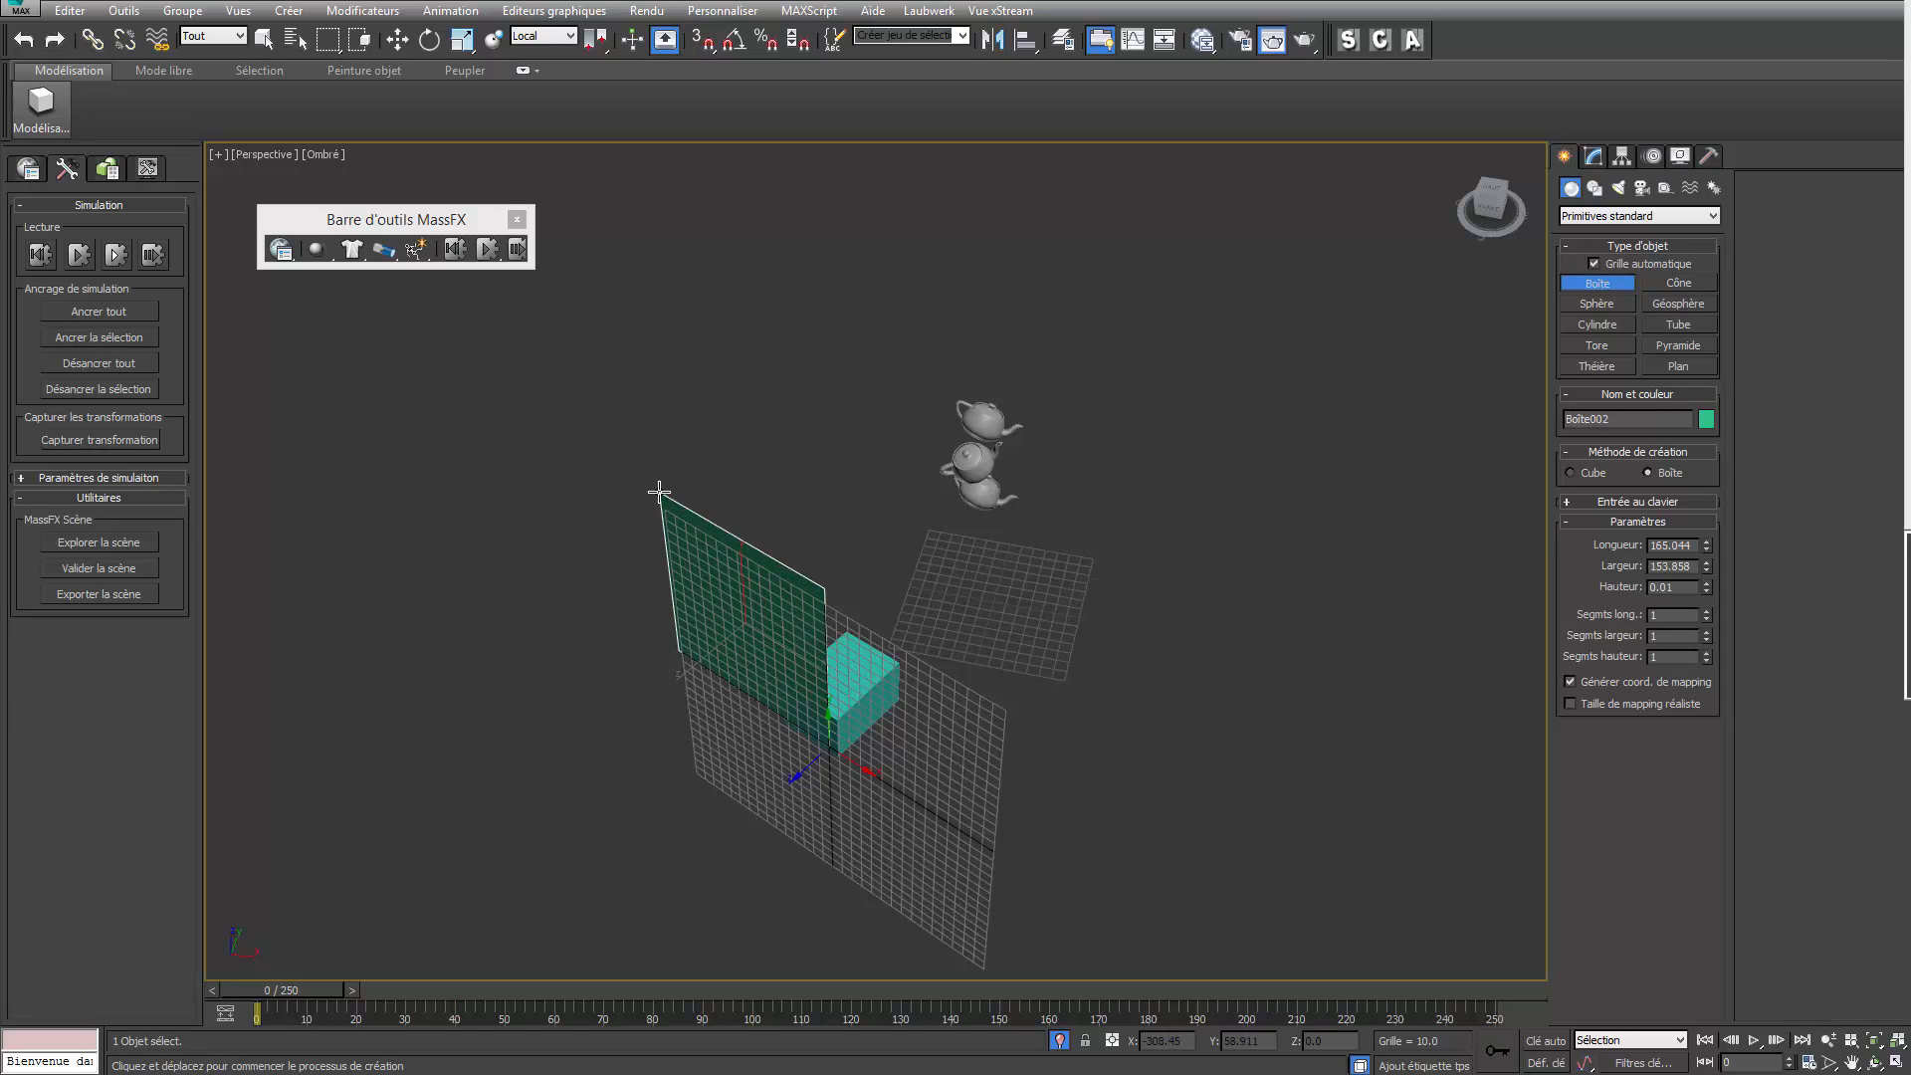
{"action": "left_click", "coordinate": [594, 538]}
{"action": "key", "text": "w"}
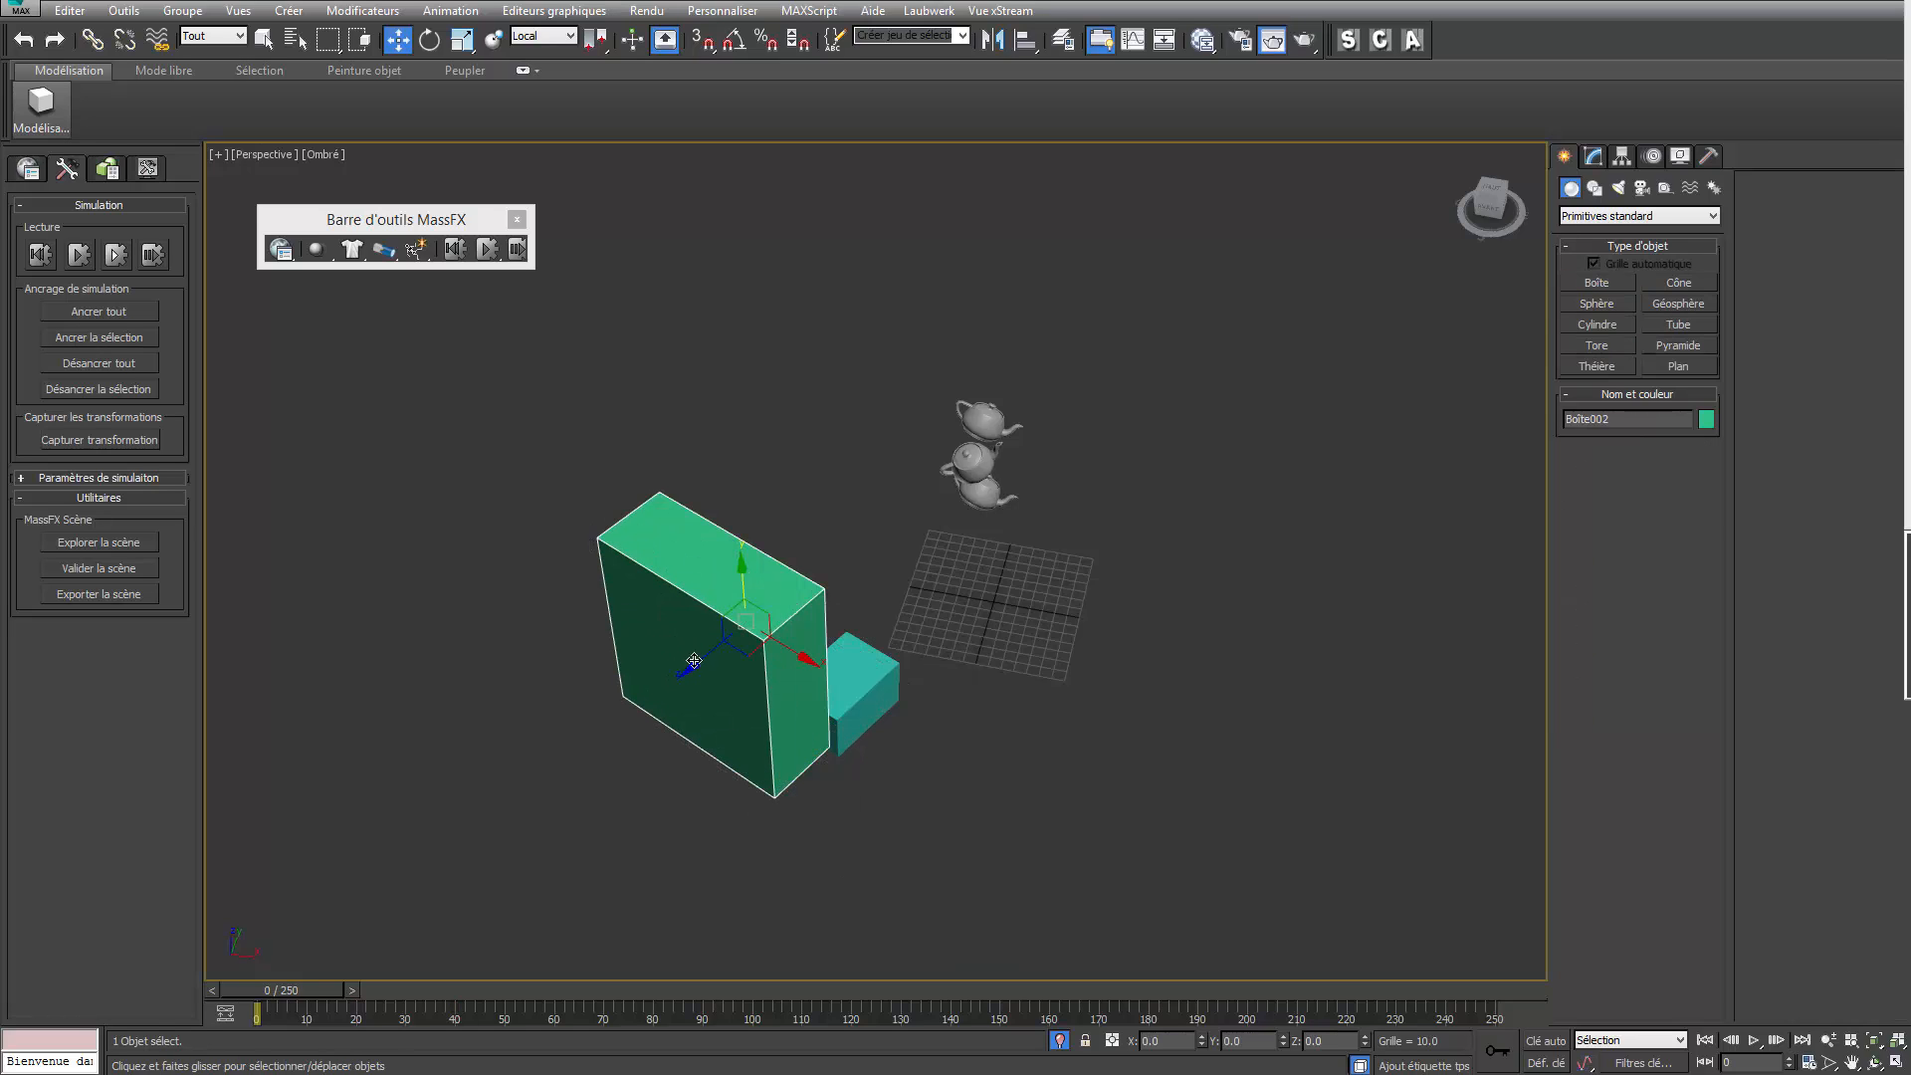
Step: Move the second box along its local Z and X axes to stand behind the teapots as a wall, using frame 50 as reference
{"action": "left_click_drag", "start_coordinate": [697, 662], "coordinate": [1001, 417]}
{"action": "left_click_drag", "start_coordinate": [301, 992], "coordinate": [543, 937]}
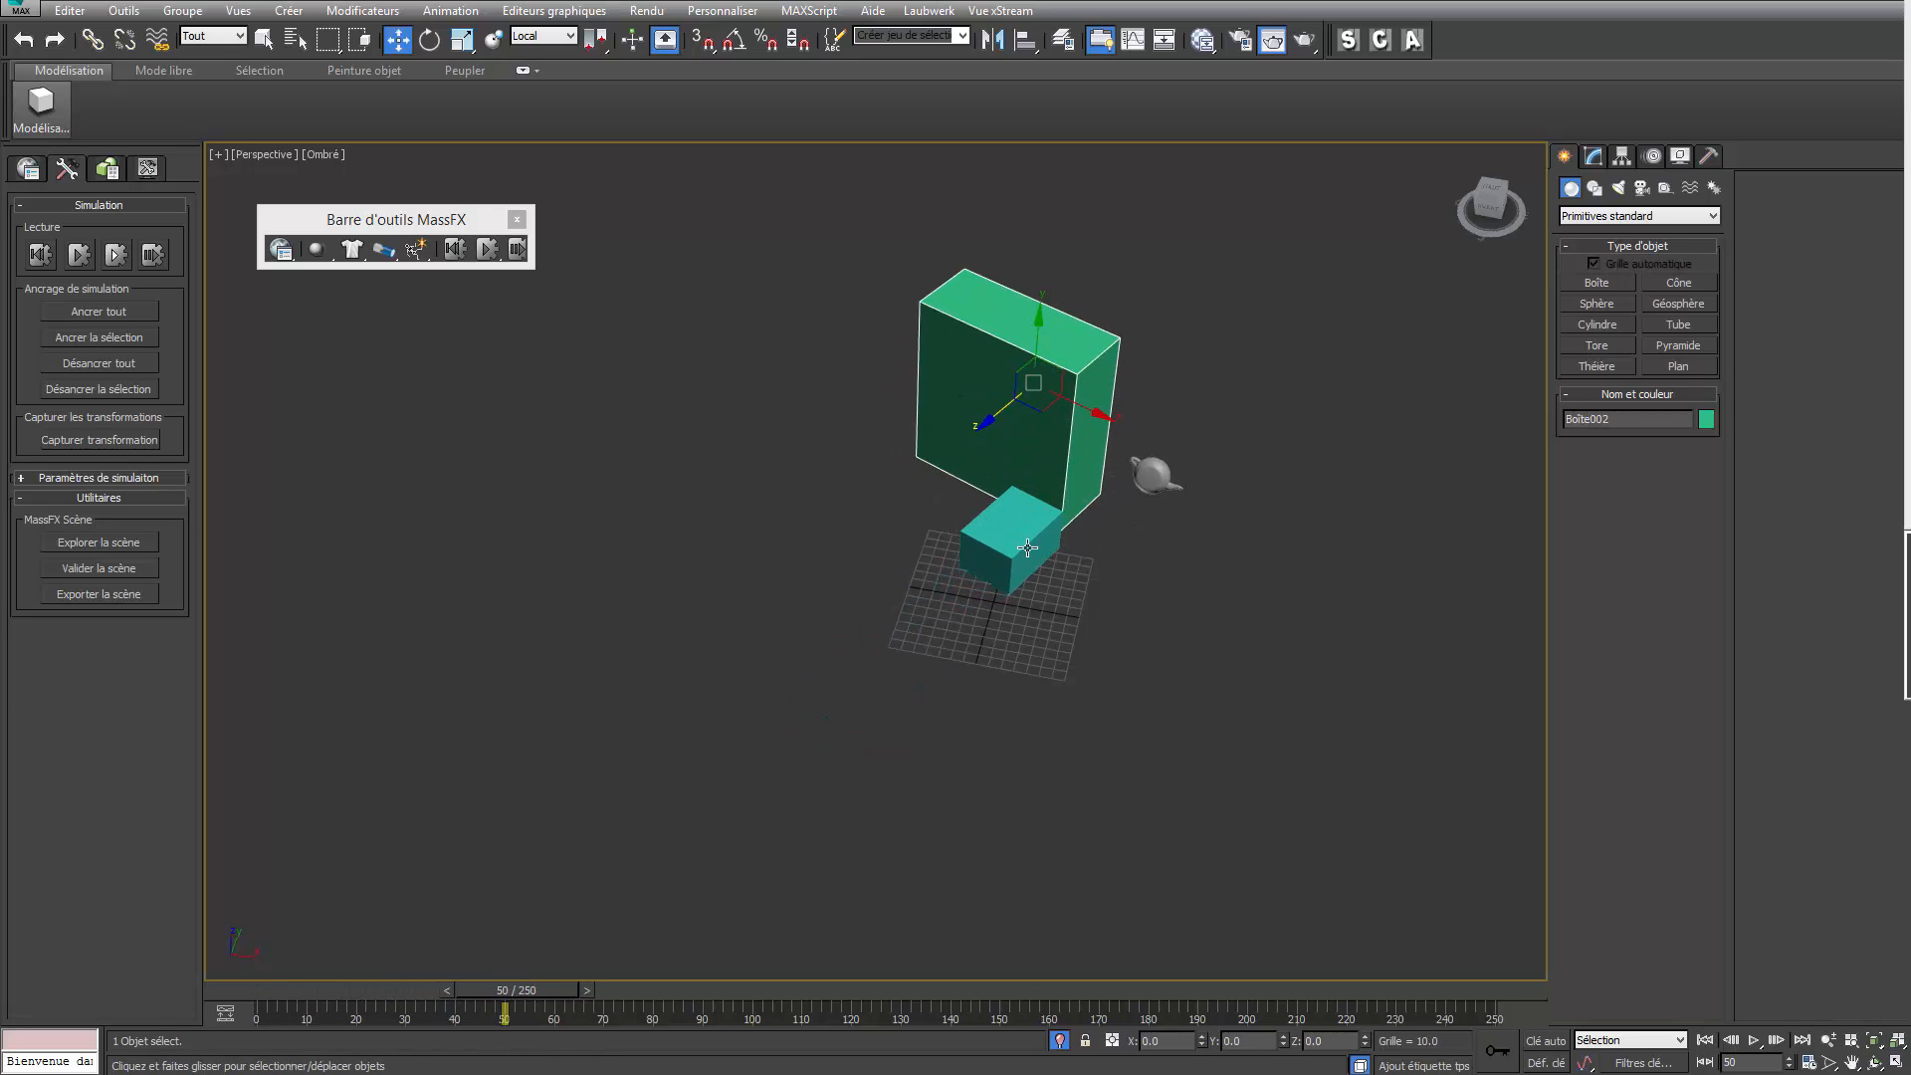
{"action": "mouse_move", "coordinate": [1478, 206]}
{"action": "left_mouse_down"}
{"action": "mouse_move", "coordinate": [1406, 164]}
{"action": "mouse_move", "coordinate": [1396, 187]}
{"action": "mouse_move", "coordinate": [1473, 204]}
{"action": "left_mouse_up"}
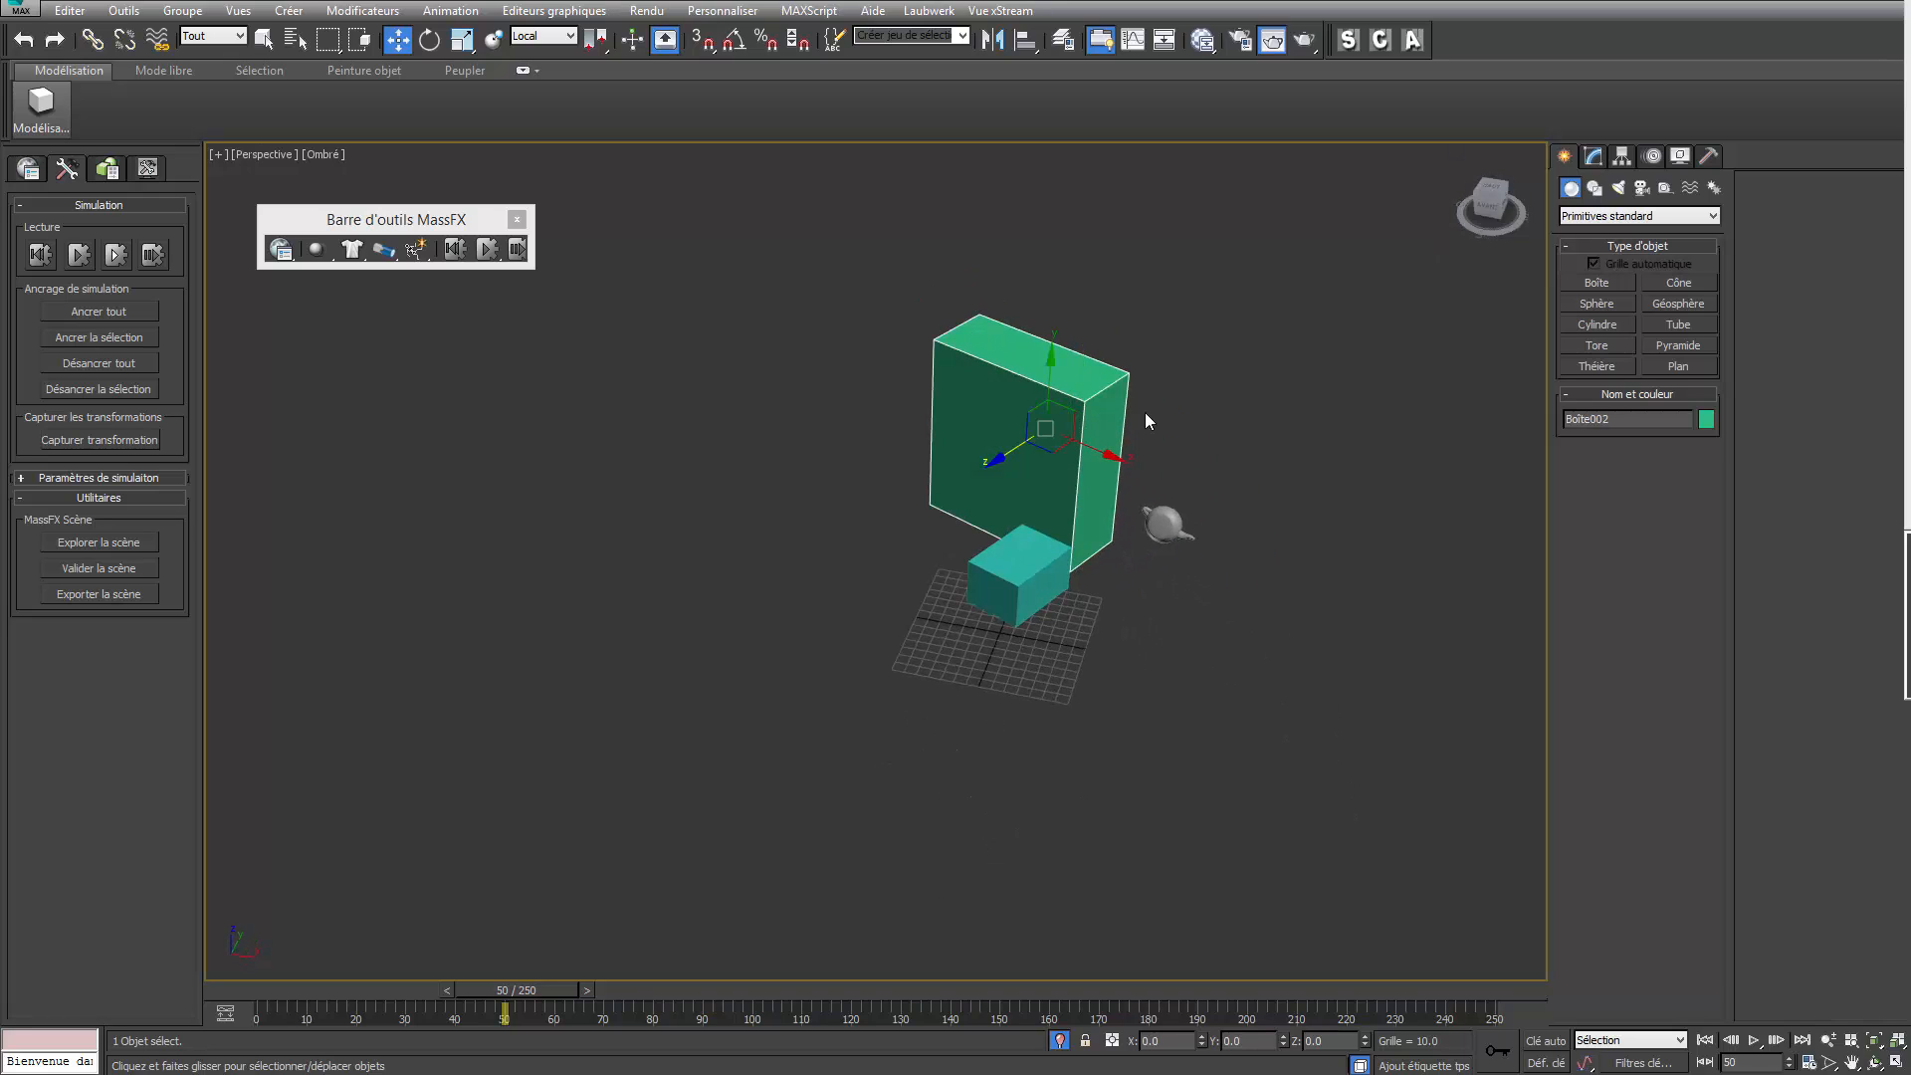
{"action": "left_click_drag", "start_coordinate": [1103, 457], "coordinate": [1171, 485]}
Step: Define the wall box as a static rigid body at frame 0 and bake the whole simulation anew
{"action": "left_click_drag", "start_coordinate": [539, 990], "coordinate": [305, 990]}
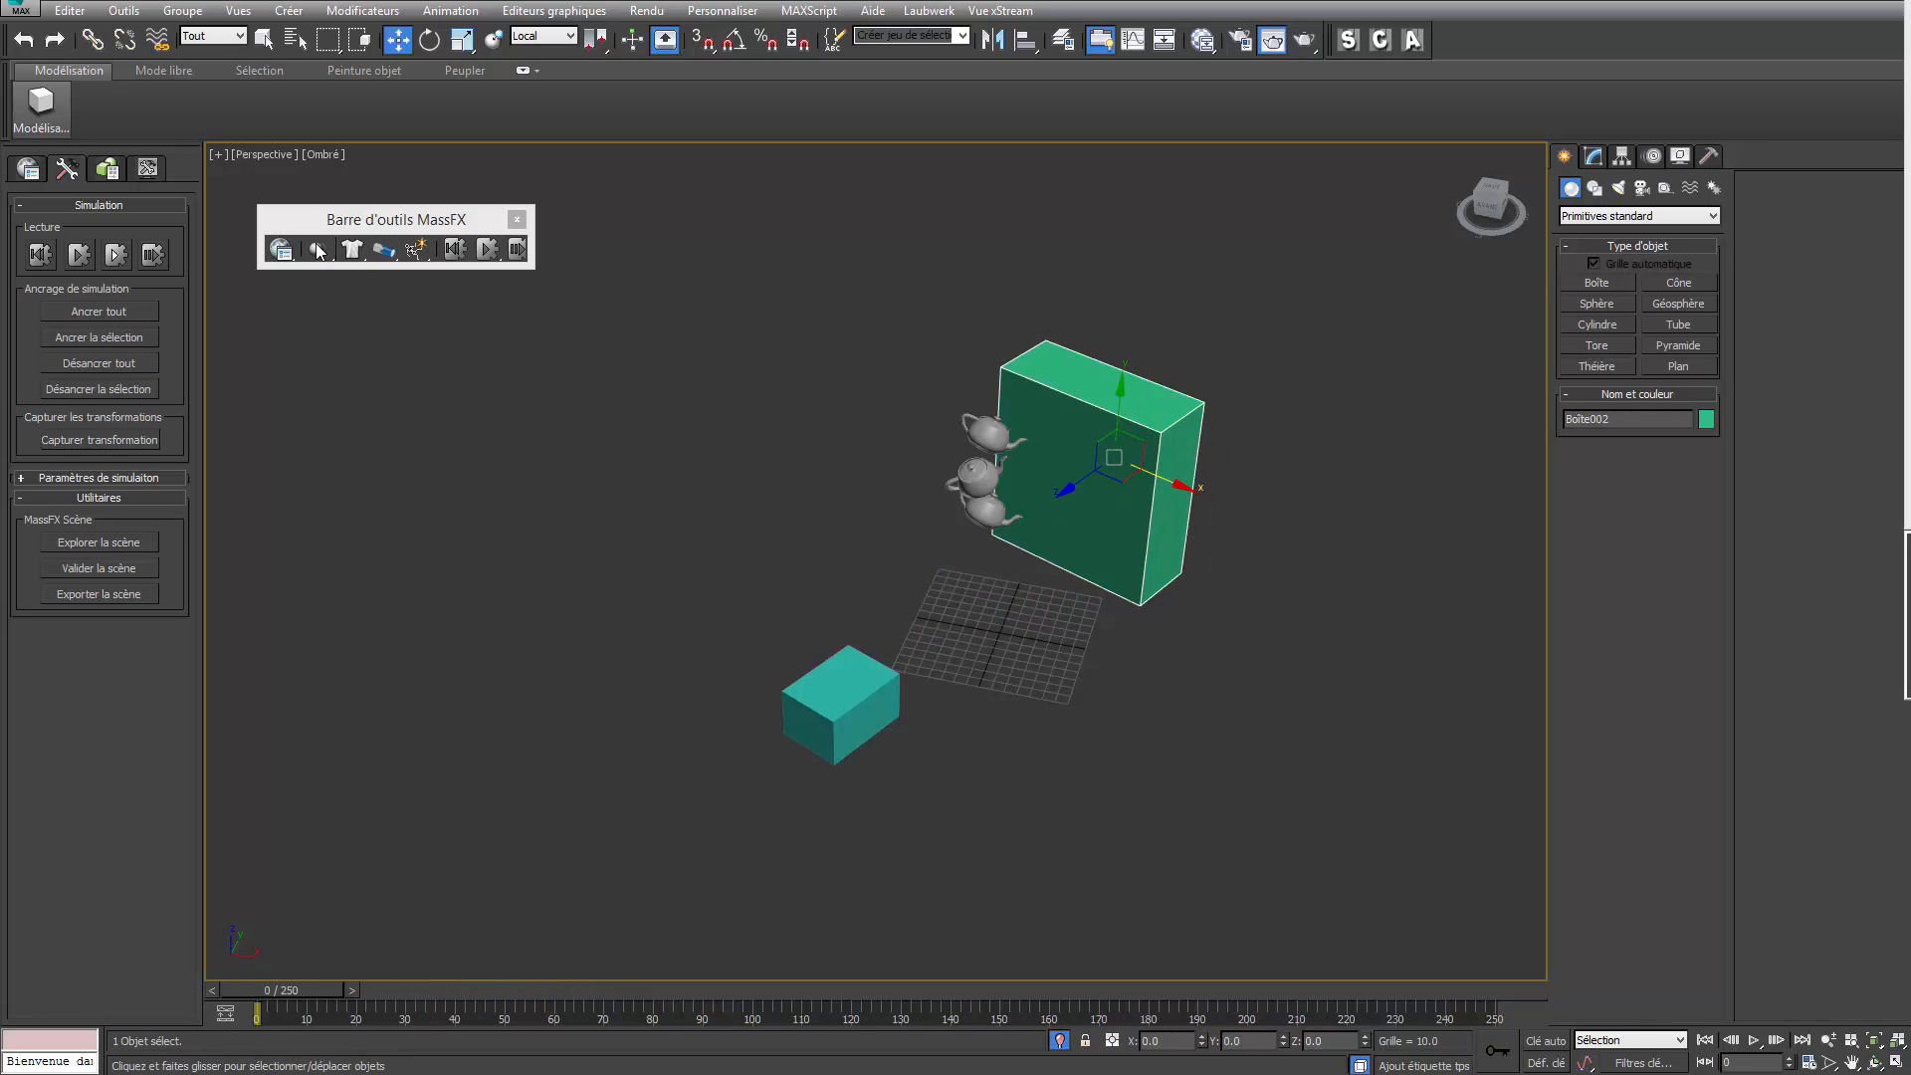
{"action": "left_click_drag", "start_coordinate": [318, 251], "coordinate": [408, 344]}
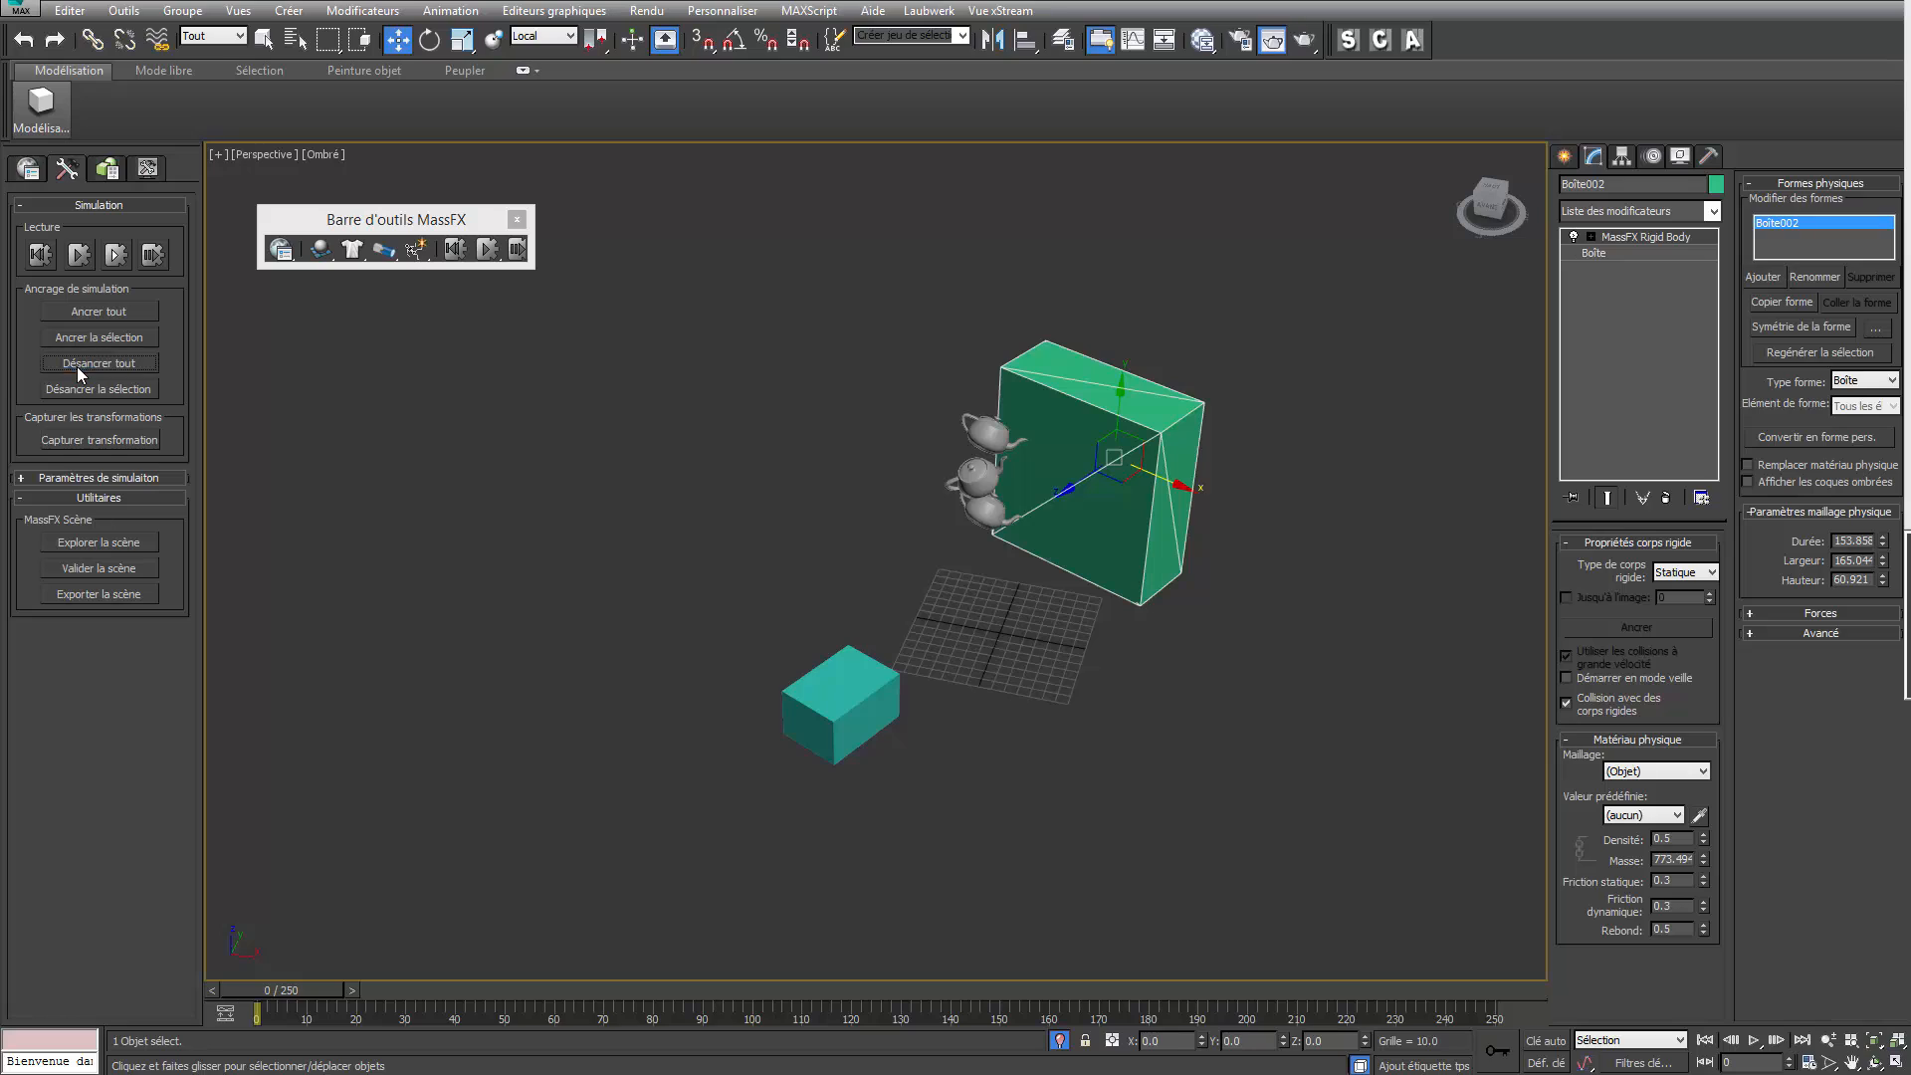
{"action": "left_click", "coordinate": [93, 310]}
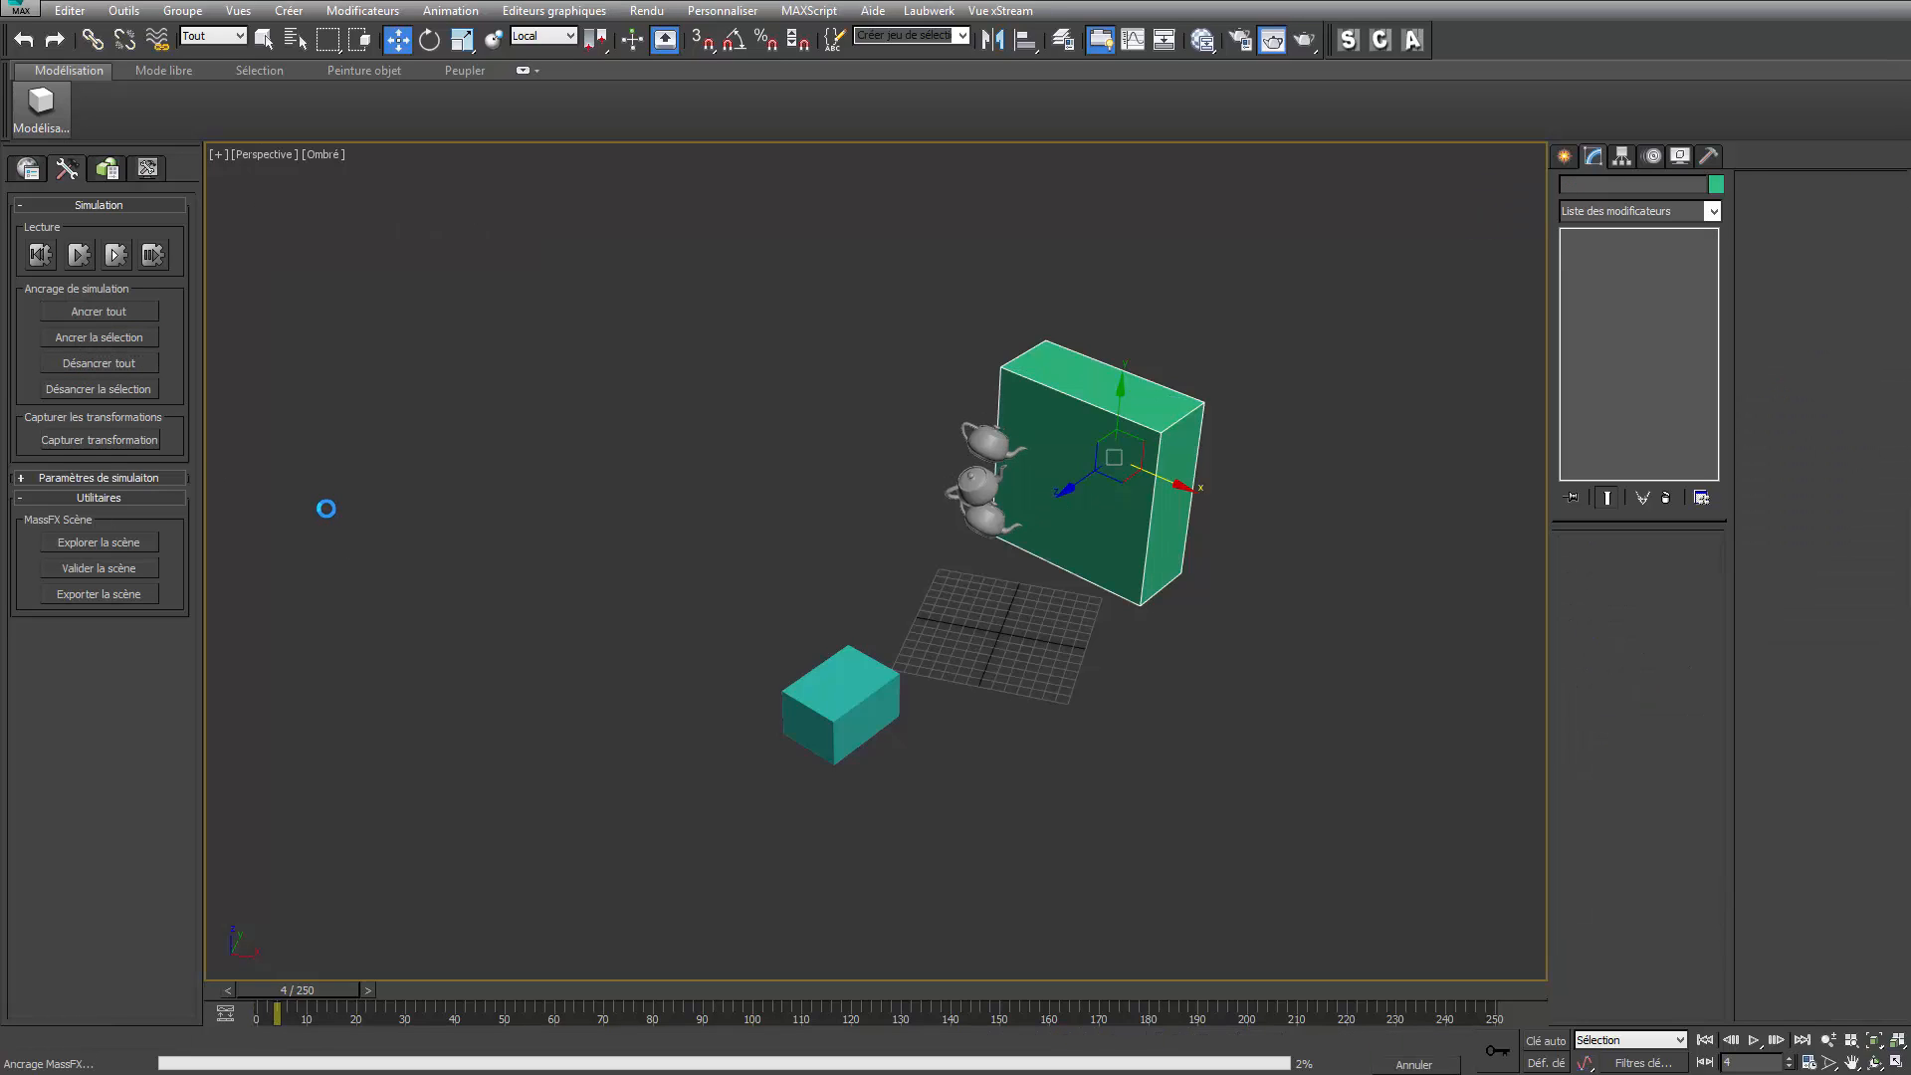